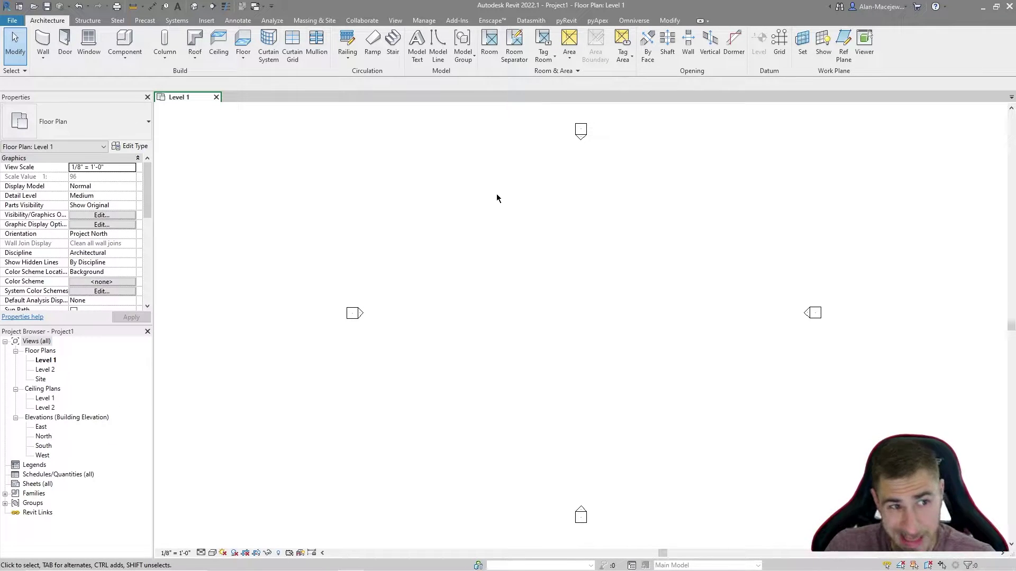
Create a new family from the Generic Annotation template in the English-Imperial Annotations folder.
left_click(12, 20)
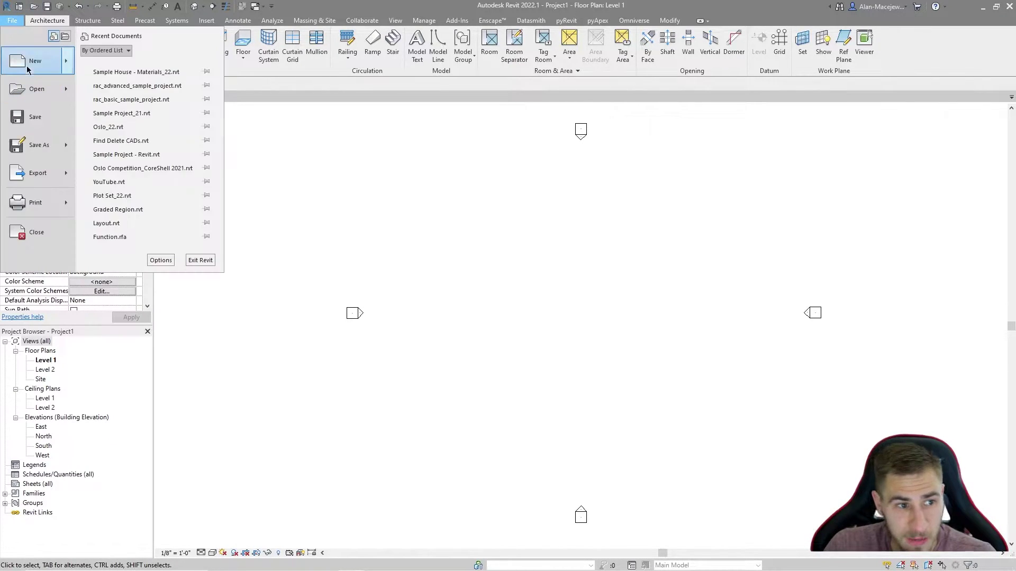
key("Escape")
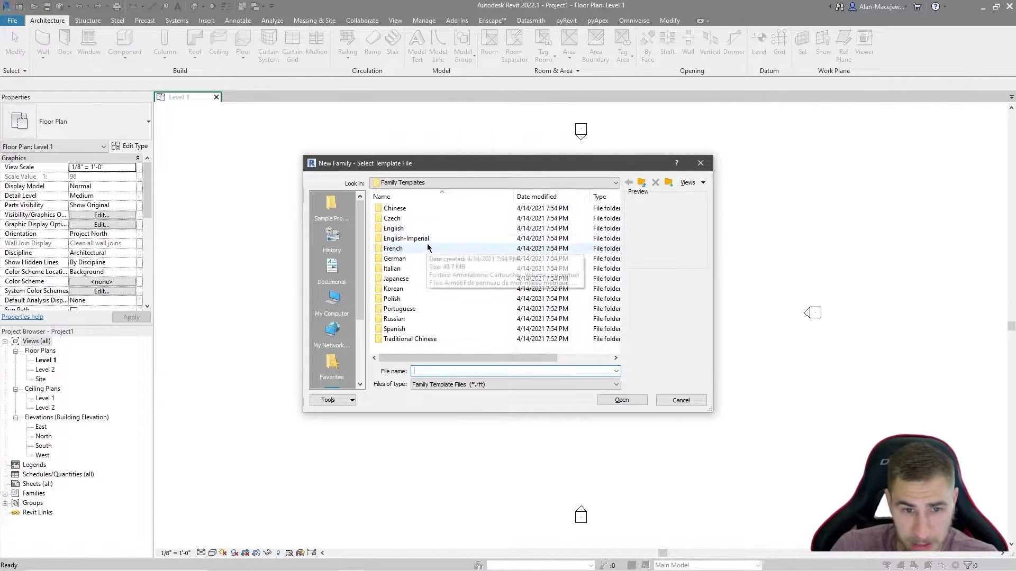
double_click(426, 239)
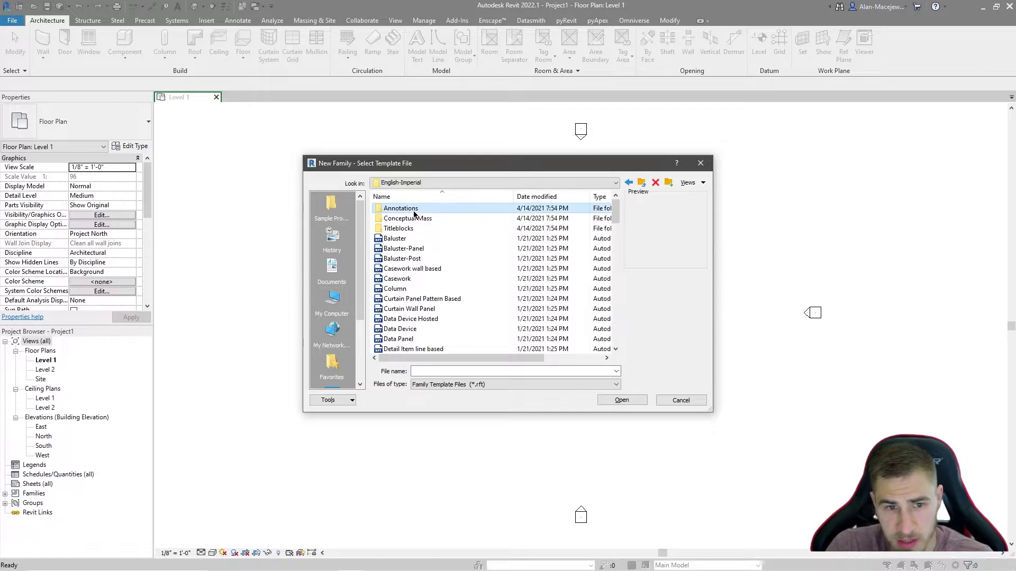
double_click(414, 212)
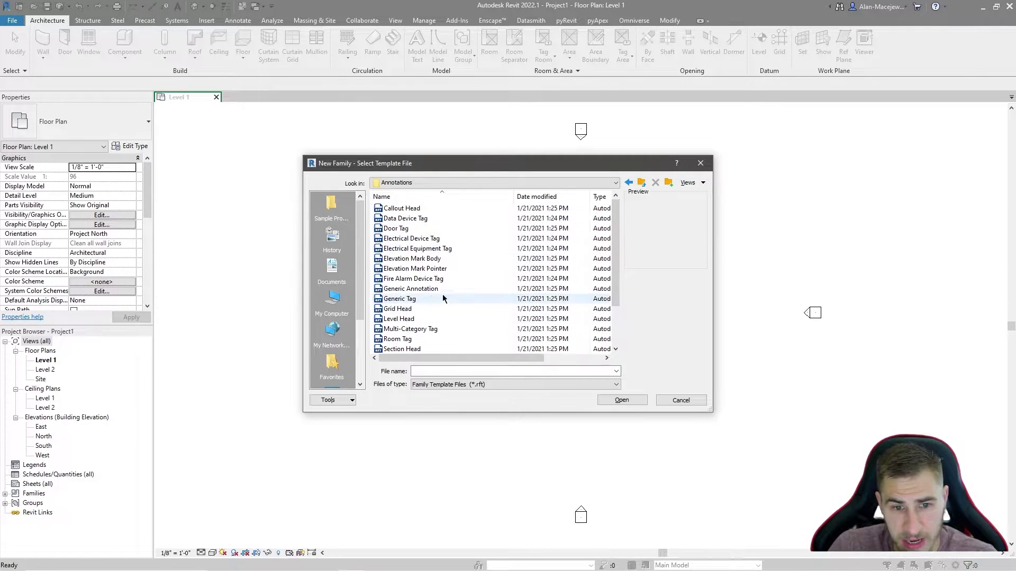
left_click(424, 289)
left_click(621, 400)
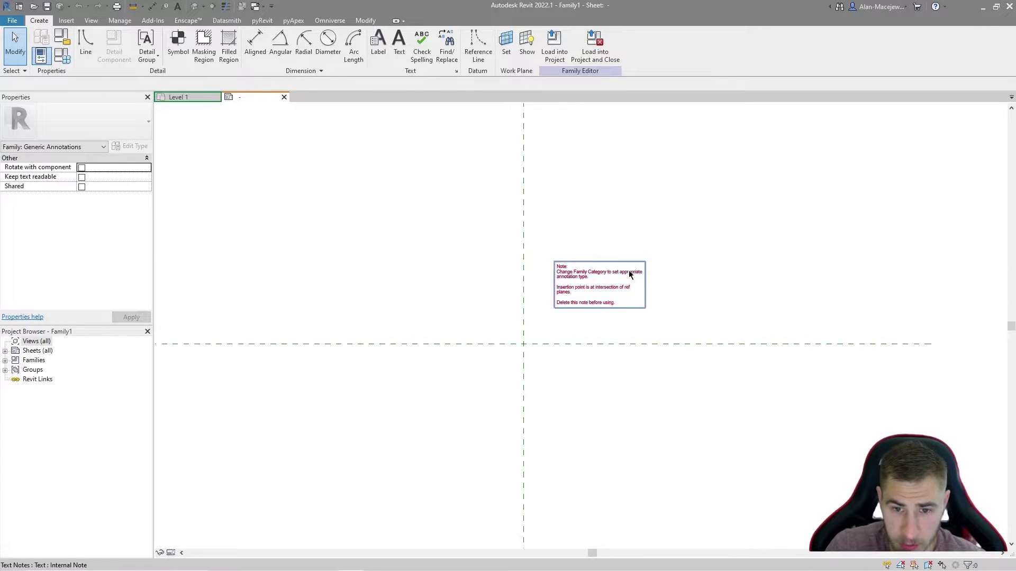
Delete the template's instruction note beside the reference planes.
left_click(642, 279)
scroll(642, 279, "up", 2)
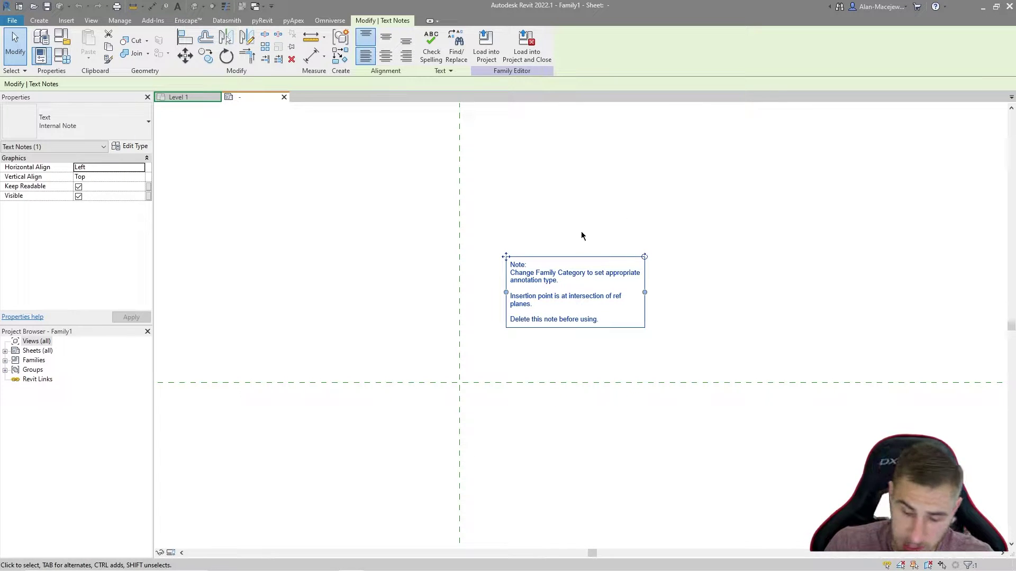
key("Delete")
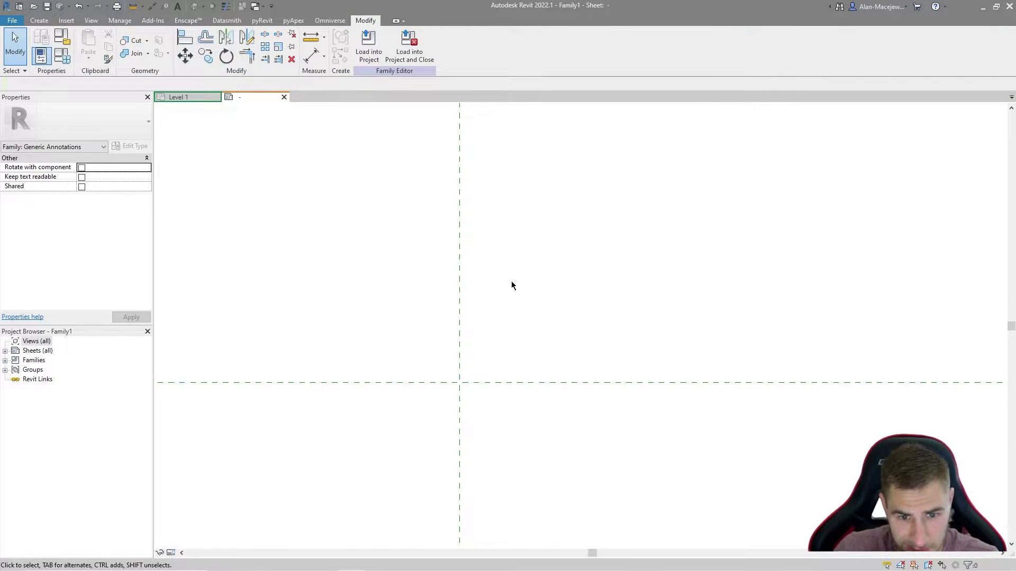
Place a label just above the reference plane intersection, with its available fields taken from Generic Annotations.
middle_click_drag(505, 320, 530, 297)
left_click(39, 20)
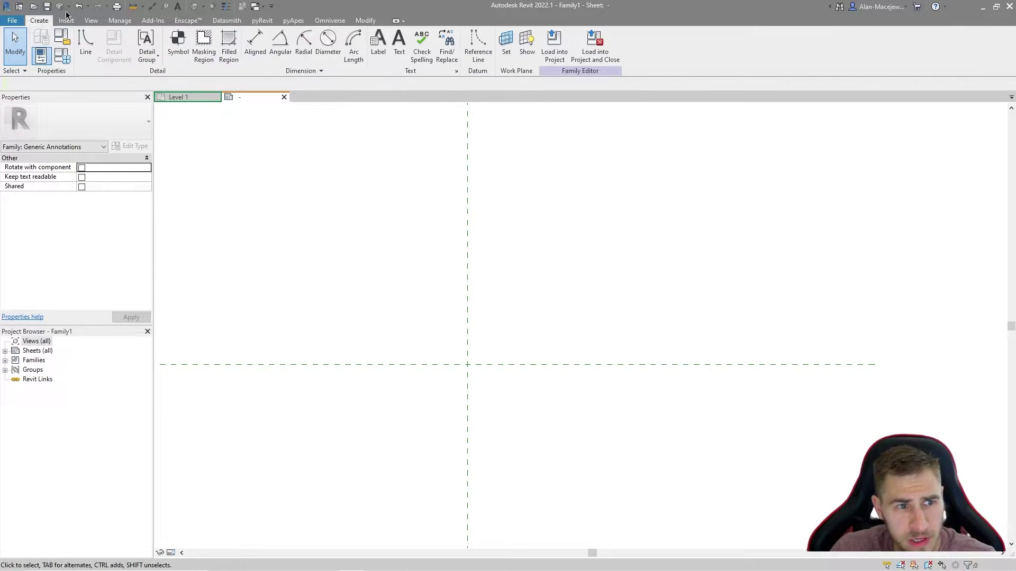
left_click(381, 55)
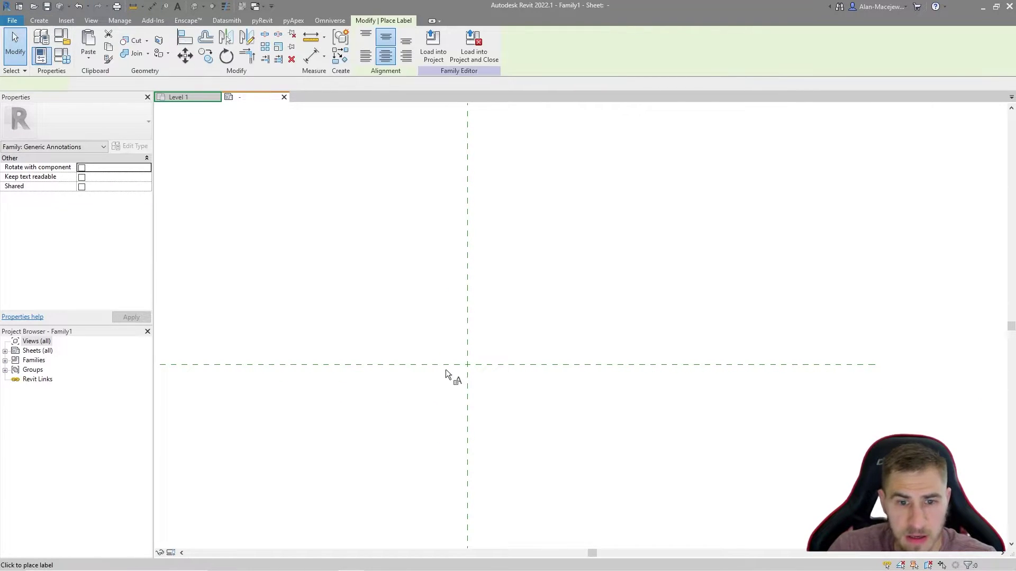
left_click(456, 340)
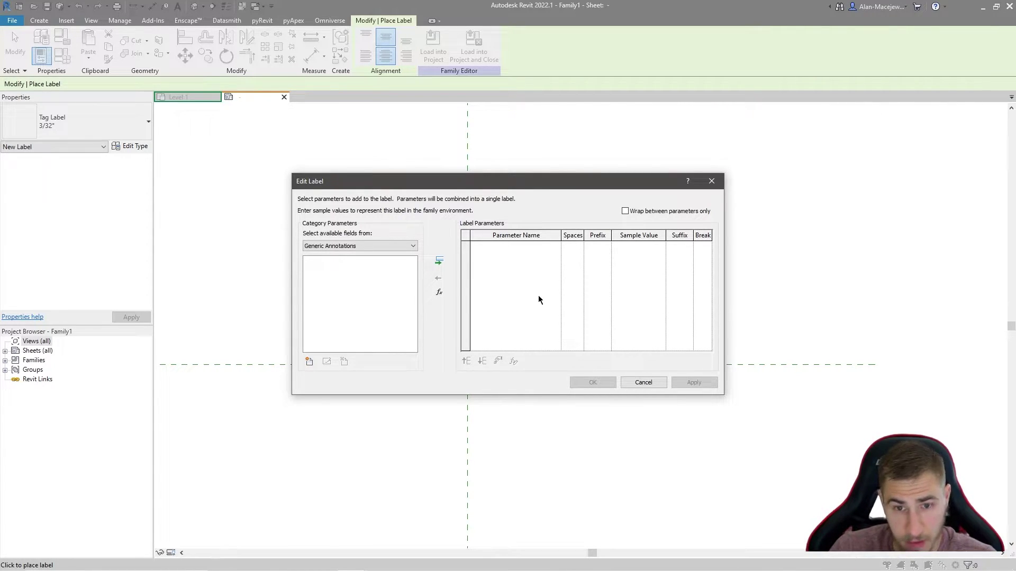
left_click(358, 246)
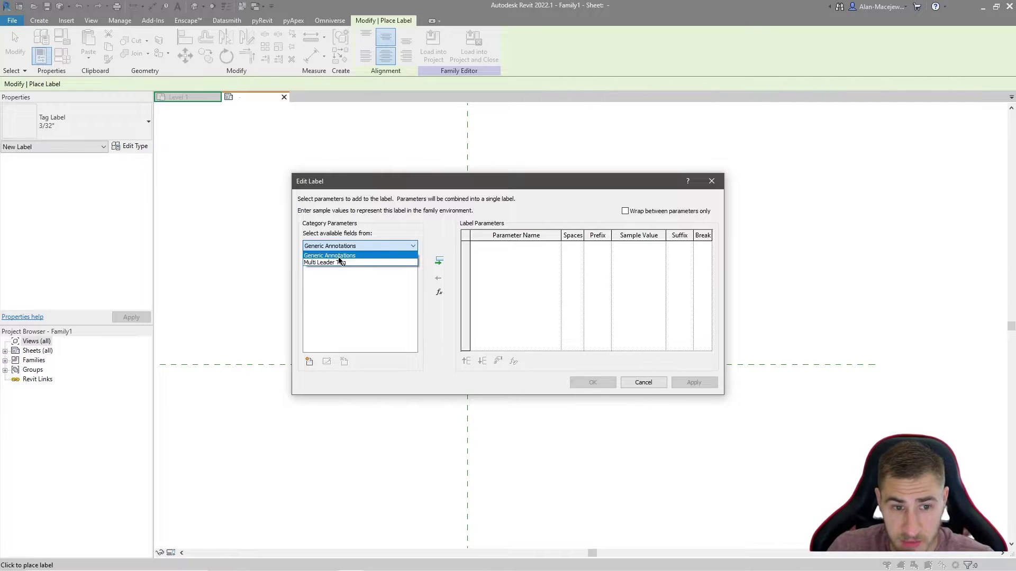
left_click(409, 254)
left_click(493, 285)
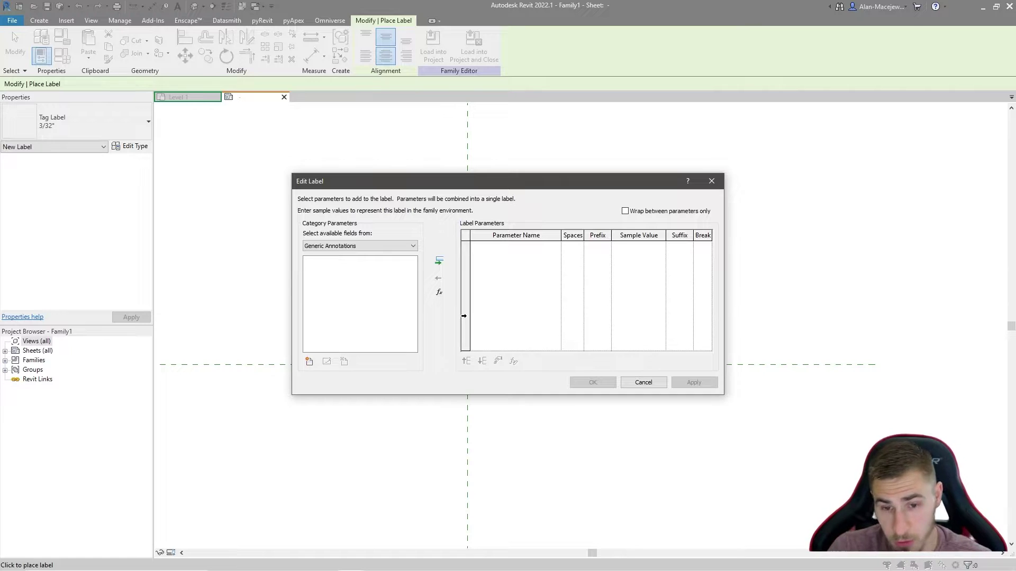
Begin a new label parameter as a shared parameter and open the shared parameter file for editing.
left_click(309, 361)
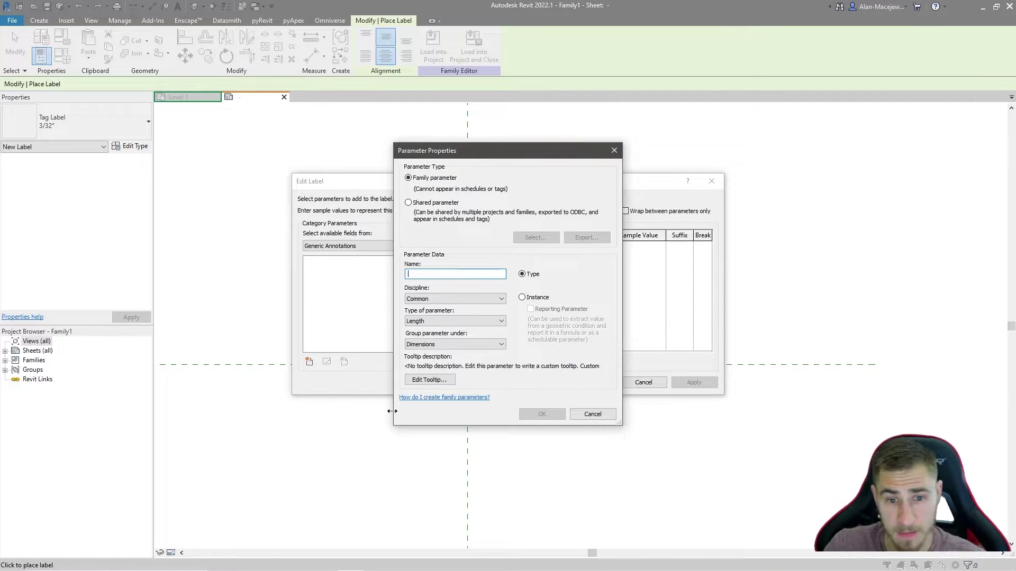
left_click(426, 204)
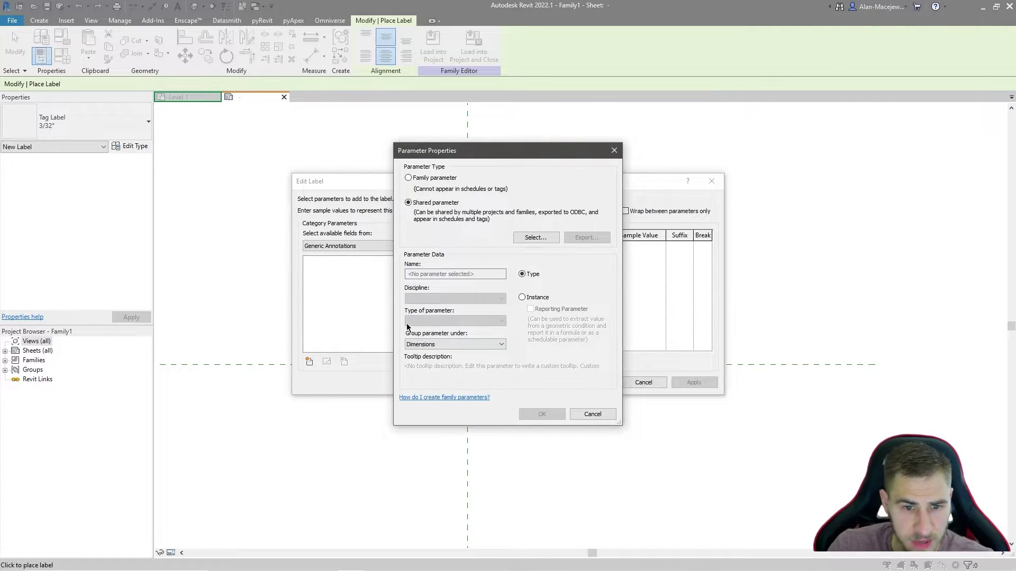
left_click(532, 238)
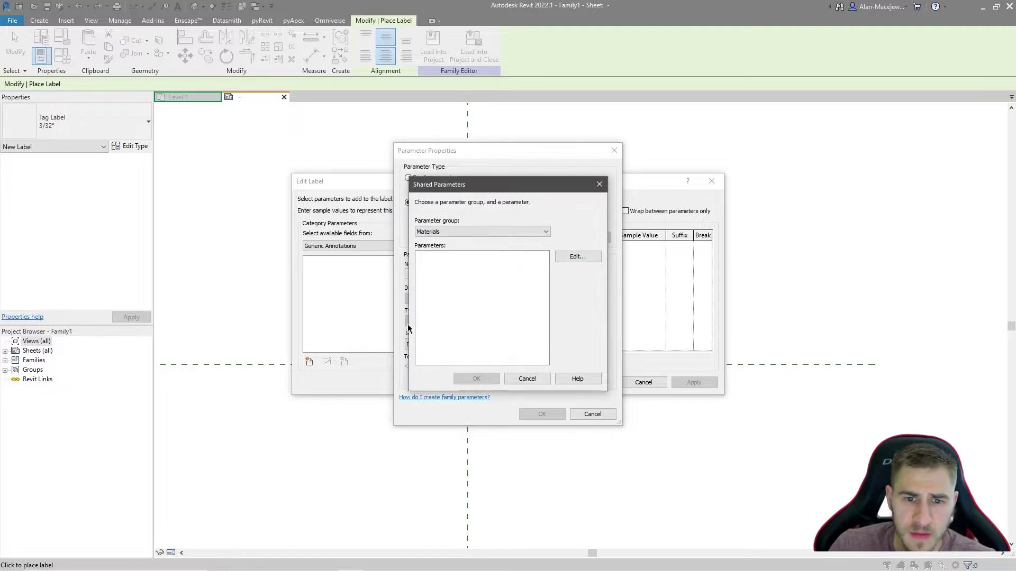
left_click(484, 232)
left_click(492, 241)
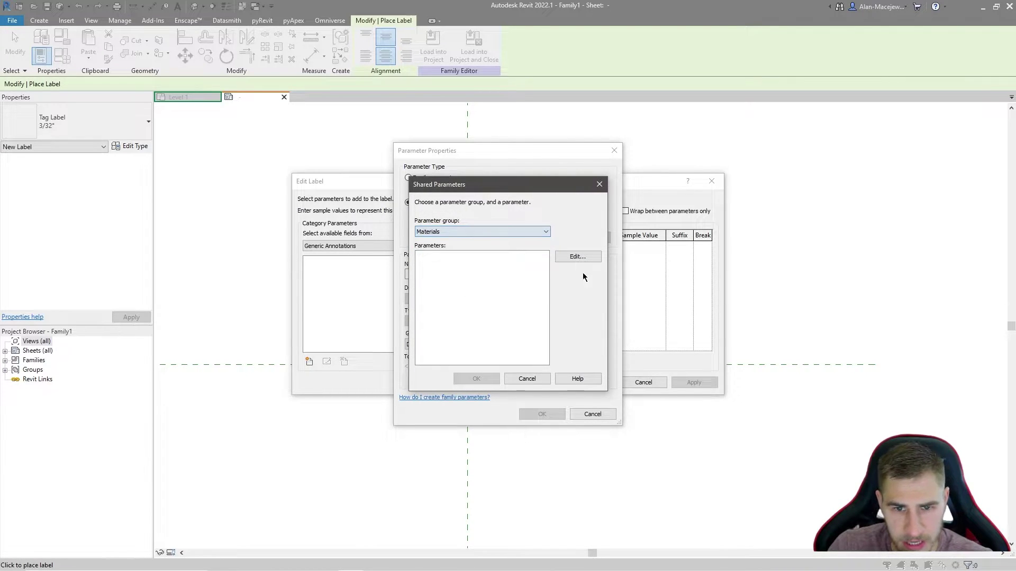
left_click(568, 257)
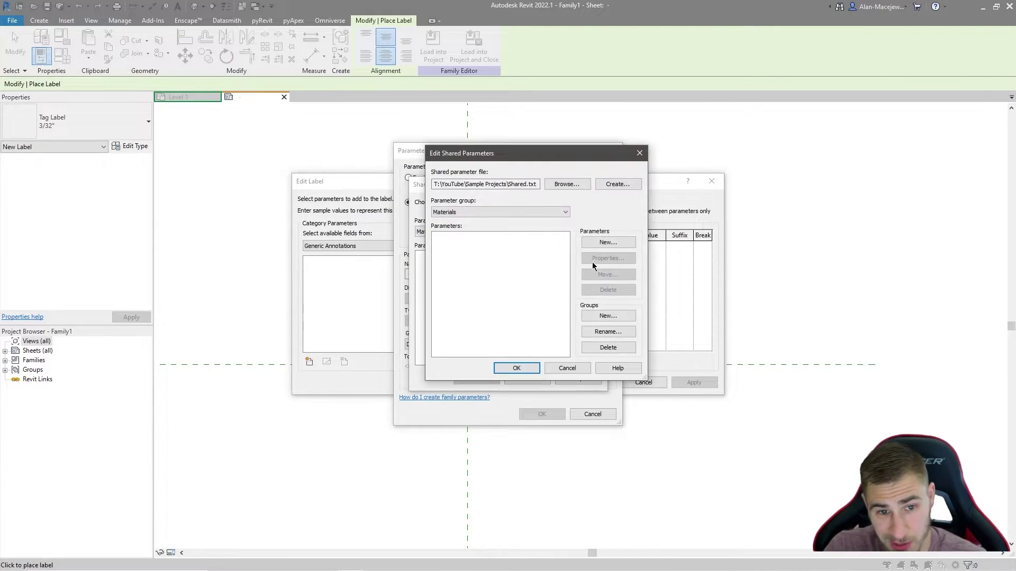
Add a parameter group named Concept to the shared parameter file.
left_click(476, 212)
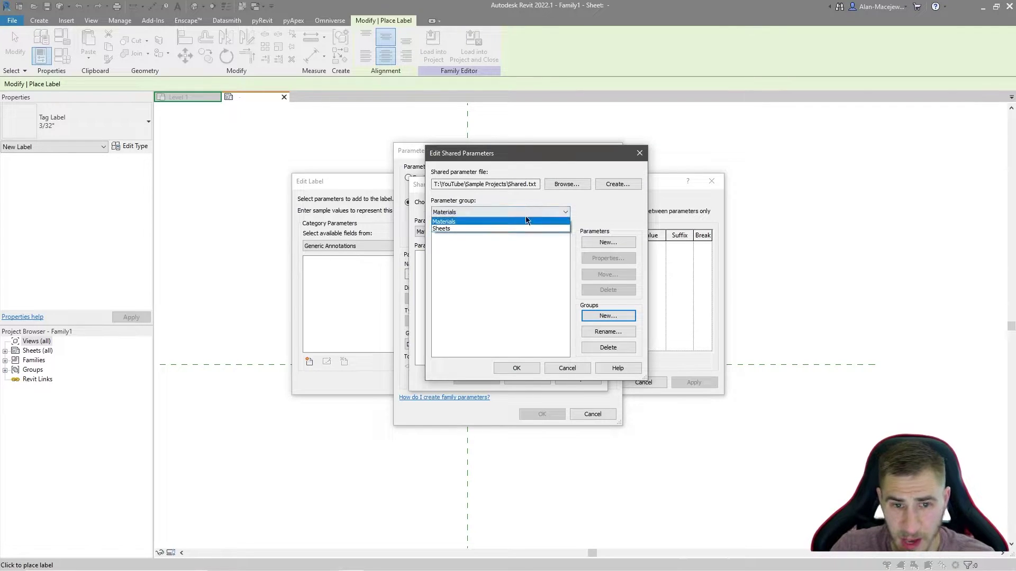
left_click(607, 317)
left_click(608, 316)
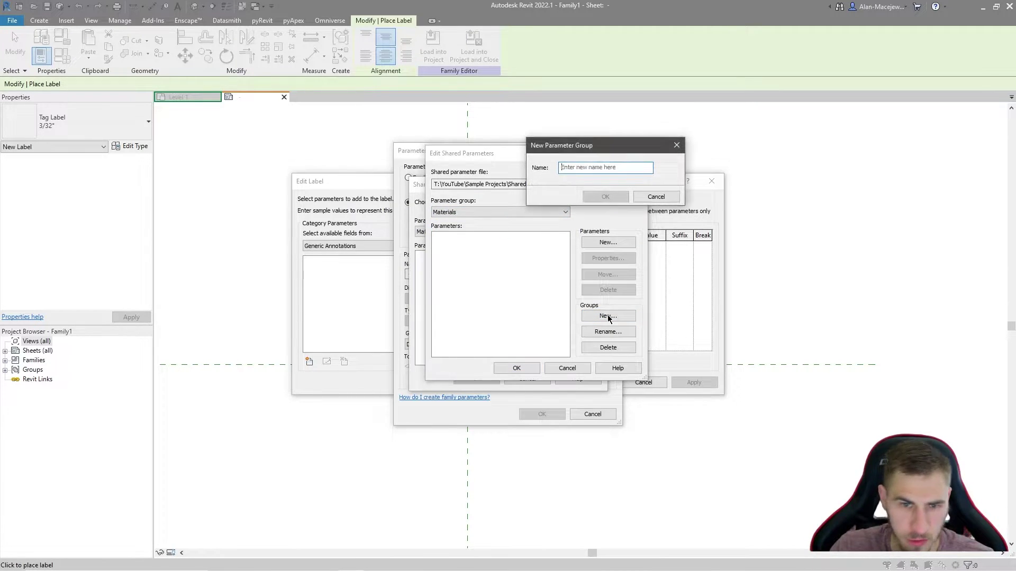
type("Concept")
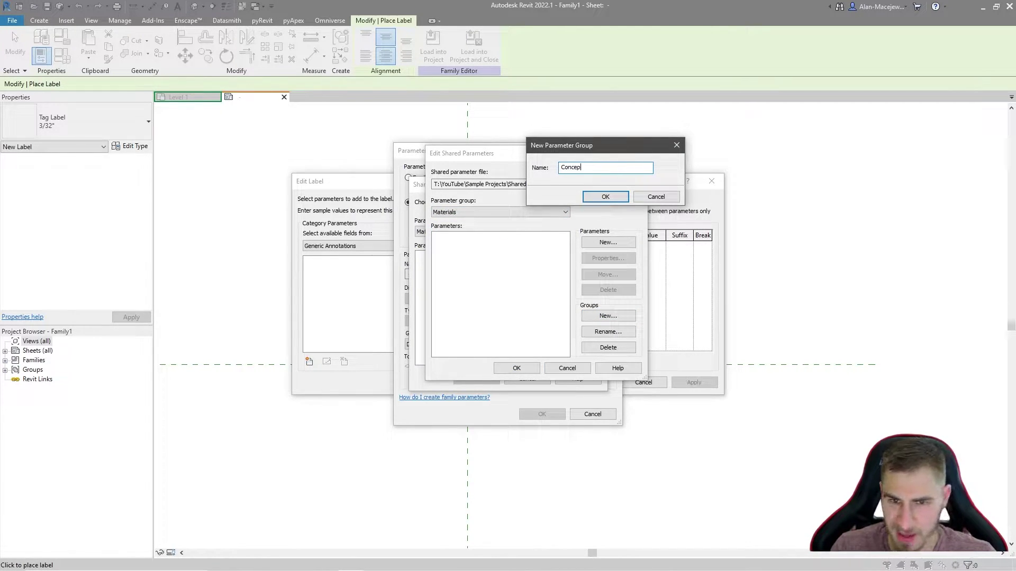
key("Return")
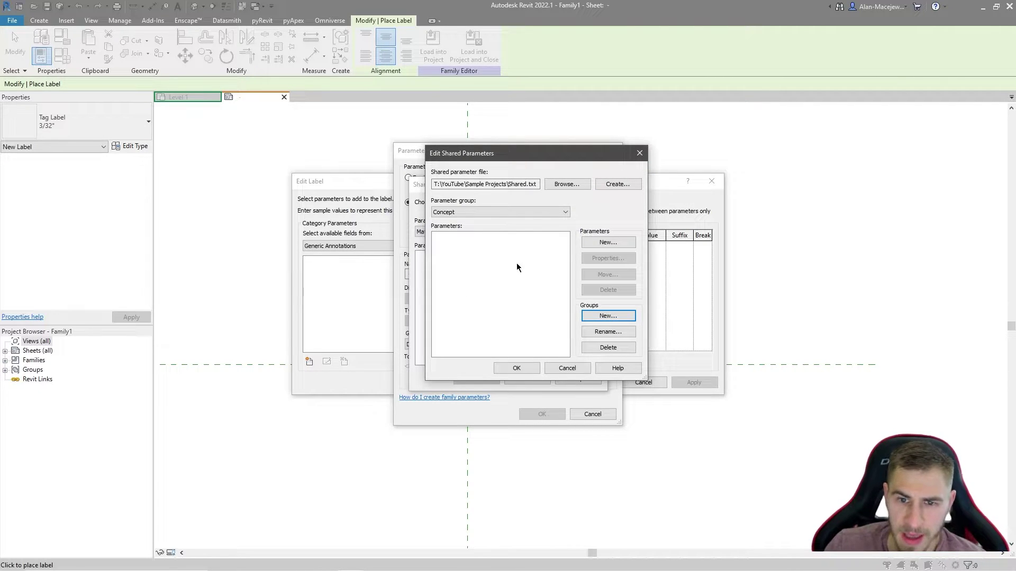
left_click(484, 247)
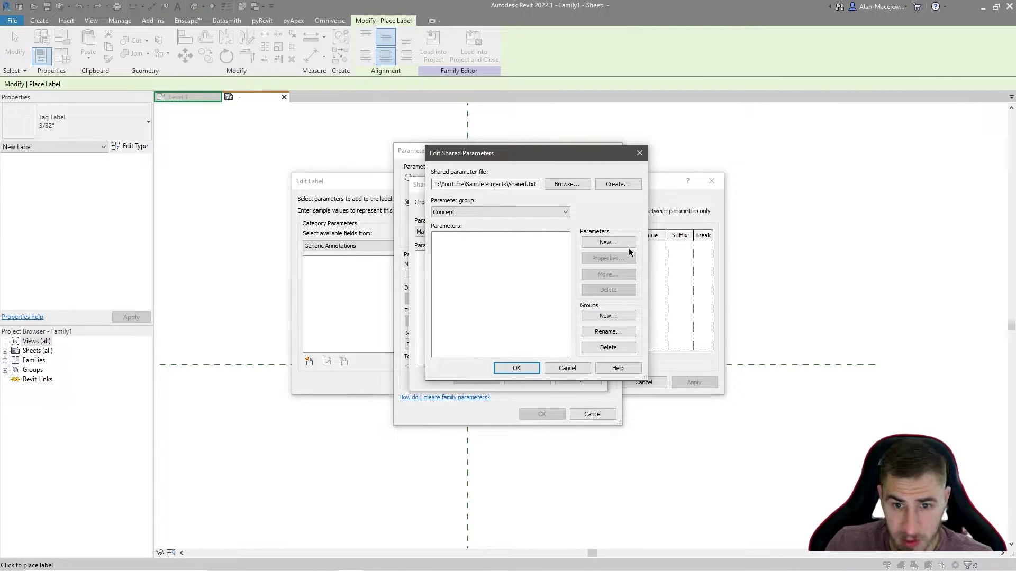
Create a shared parameter called Name with type Text in the Concept group.
left_click(616, 243)
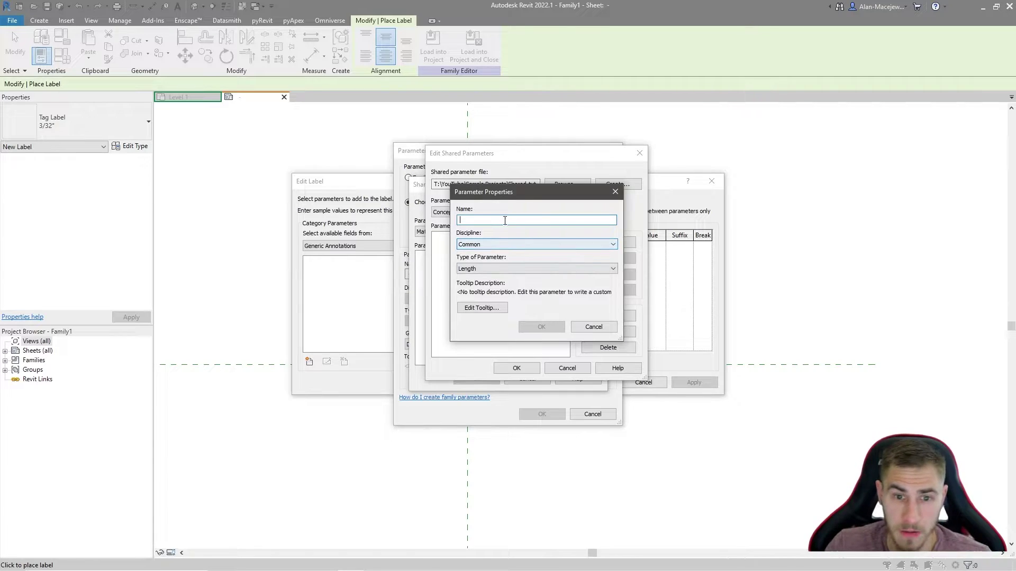
type("Name")
left_click(513, 269)
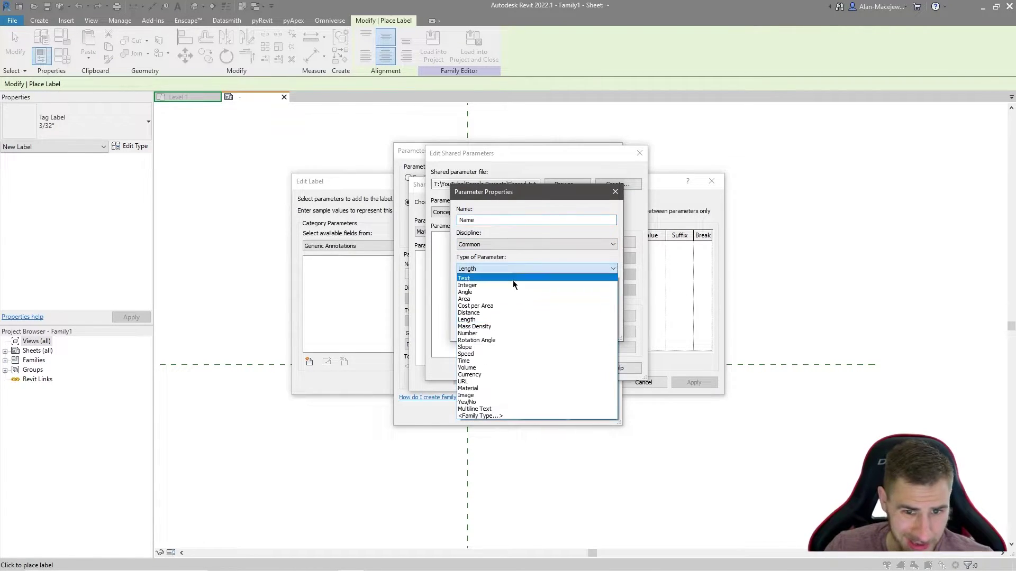
left_click(500, 279)
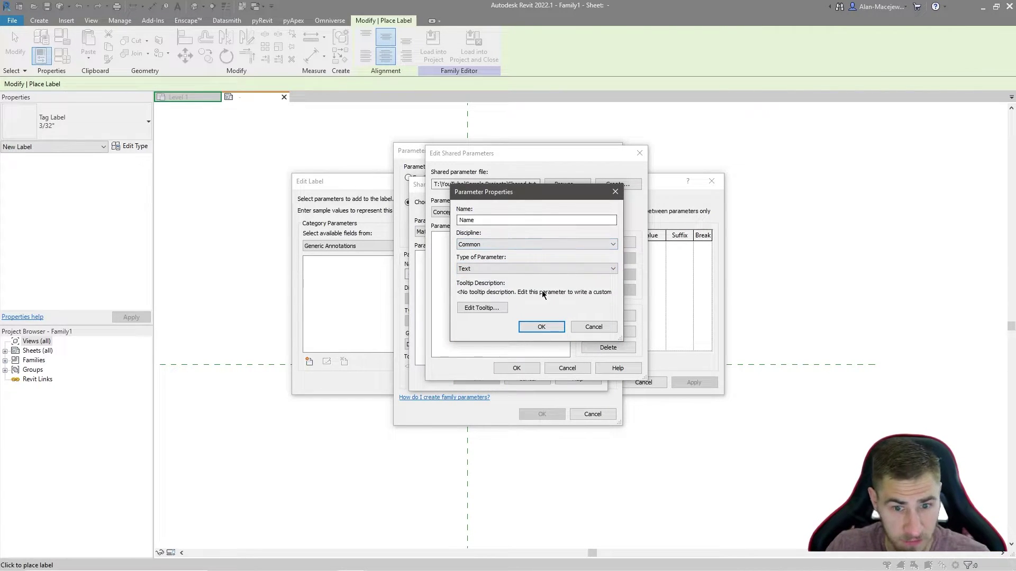
left_click(541, 326)
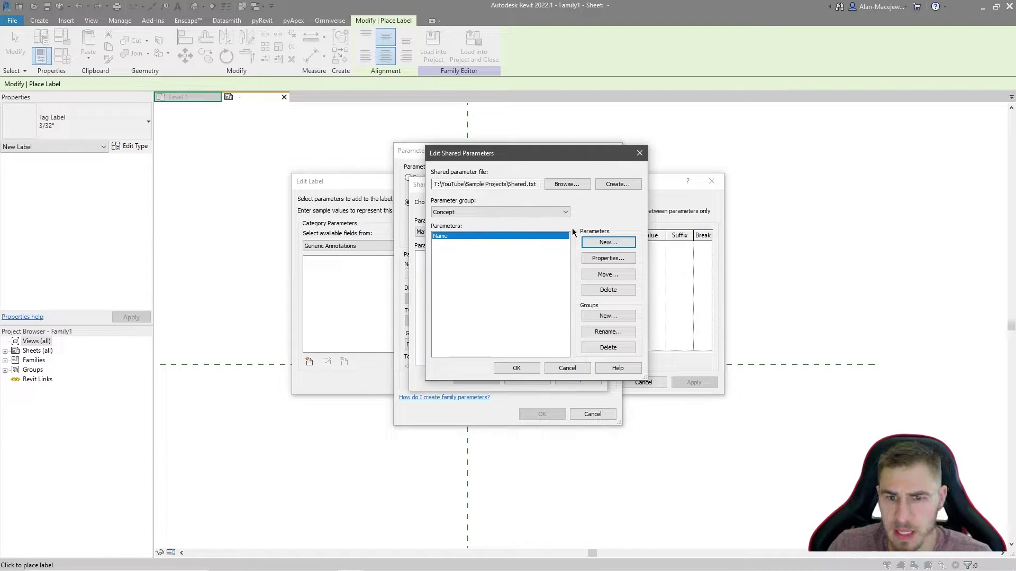
Add another shared parameter named Area to the Concept group.
left_click(593, 240)
type("A")
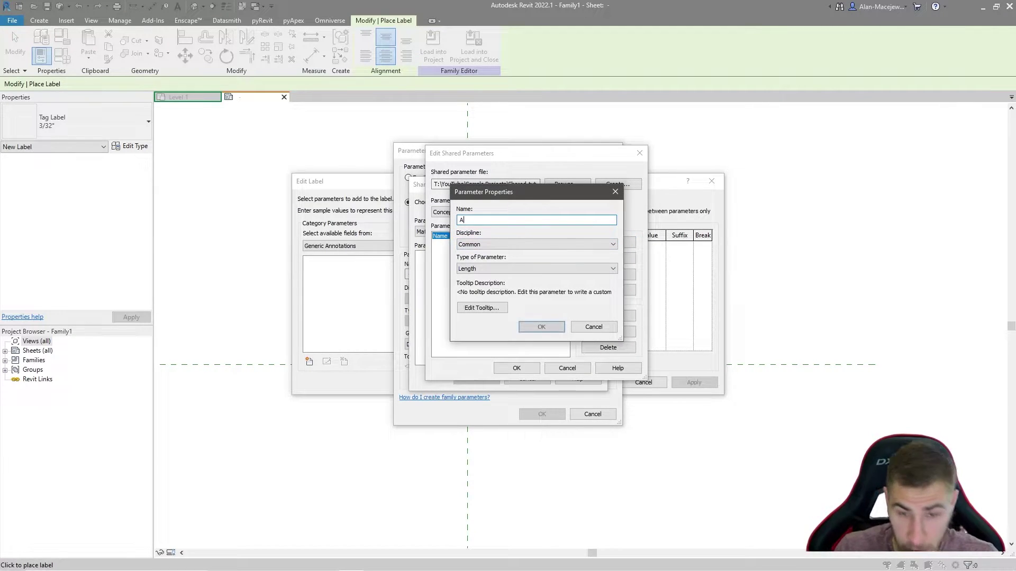
type("rea")
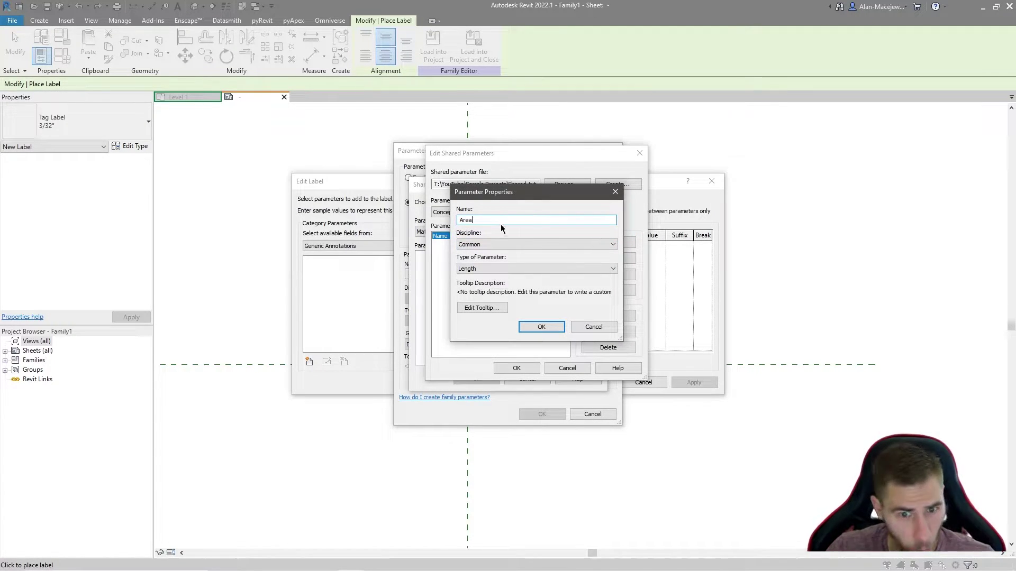
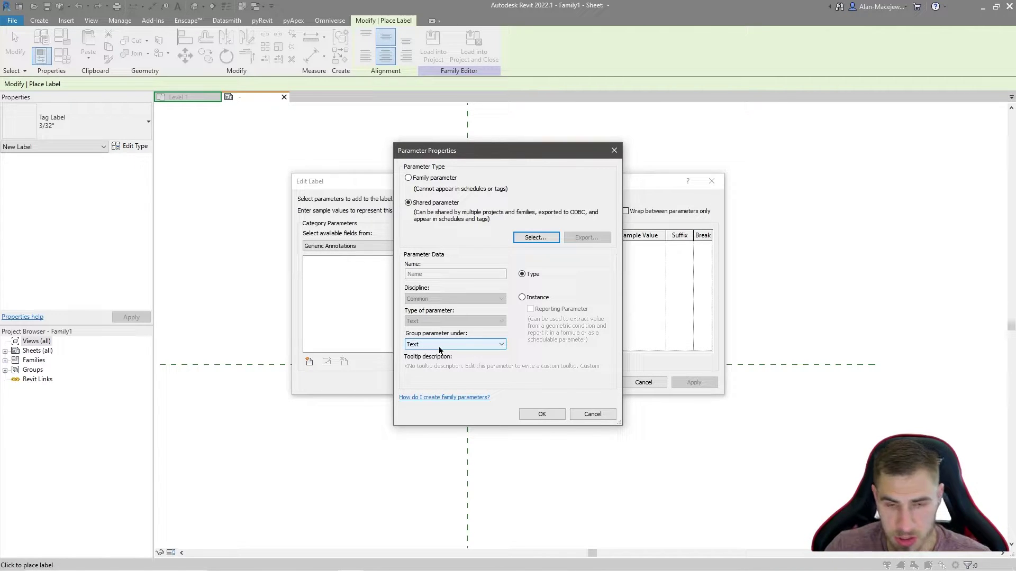
Make the Name shared parameter an instance parameter and add it to the label's available fields.
left_click(522, 297)
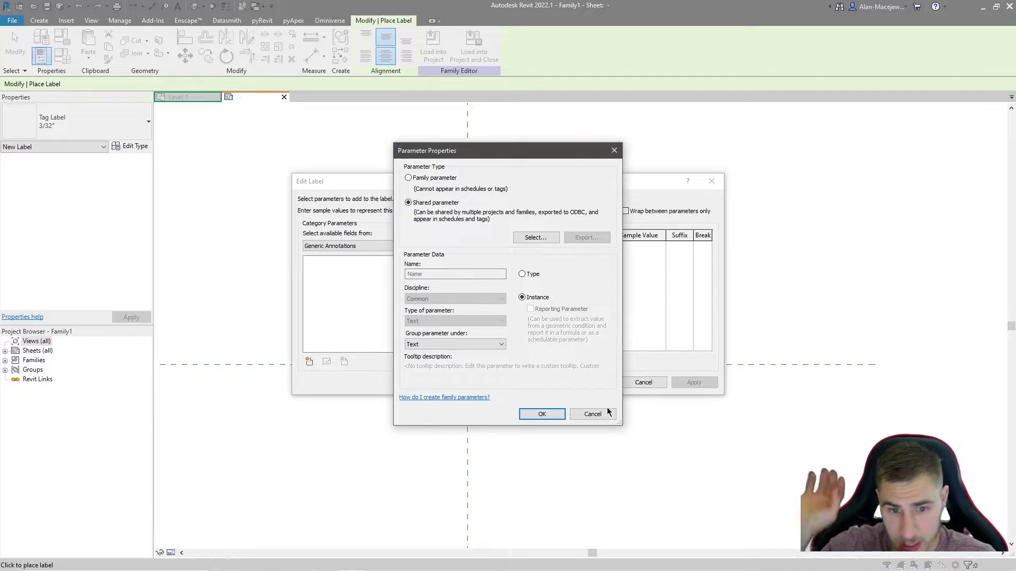
left_click(548, 414)
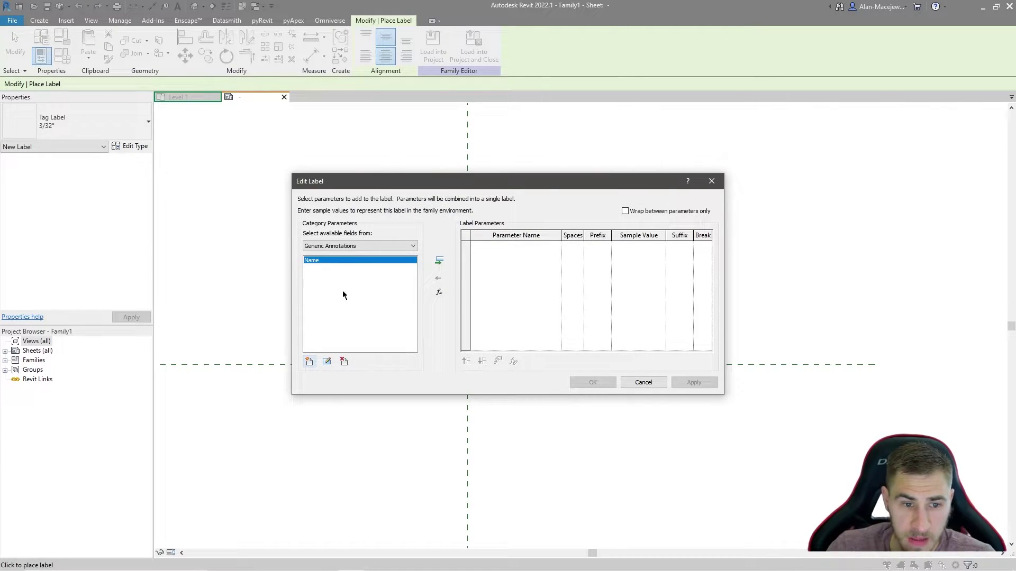
Add the Area shared parameter from the Concept group to the label's available fields as an instance parameter.
left_click(309, 362)
left_click(409, 203)
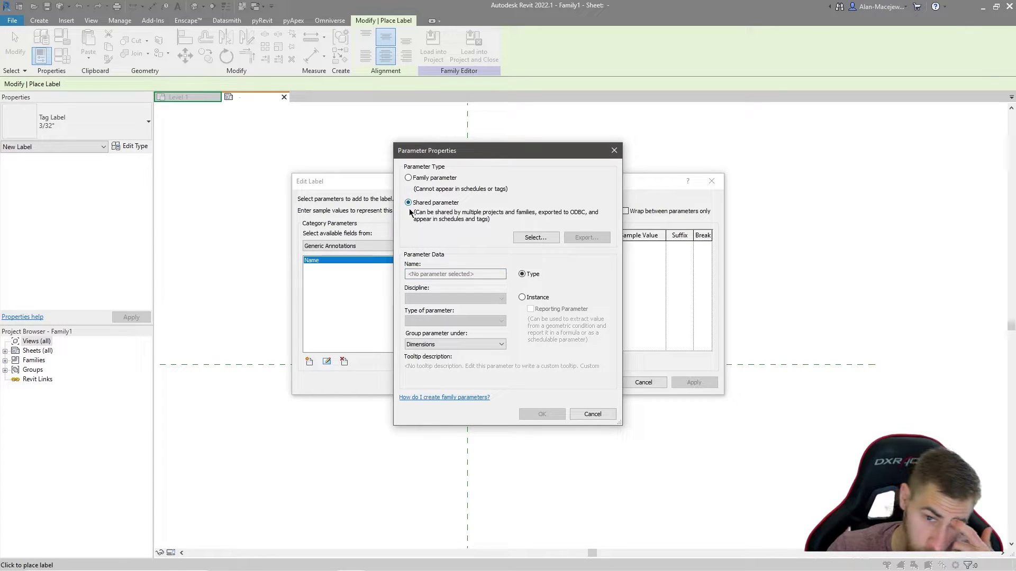
left_click(536, 237)
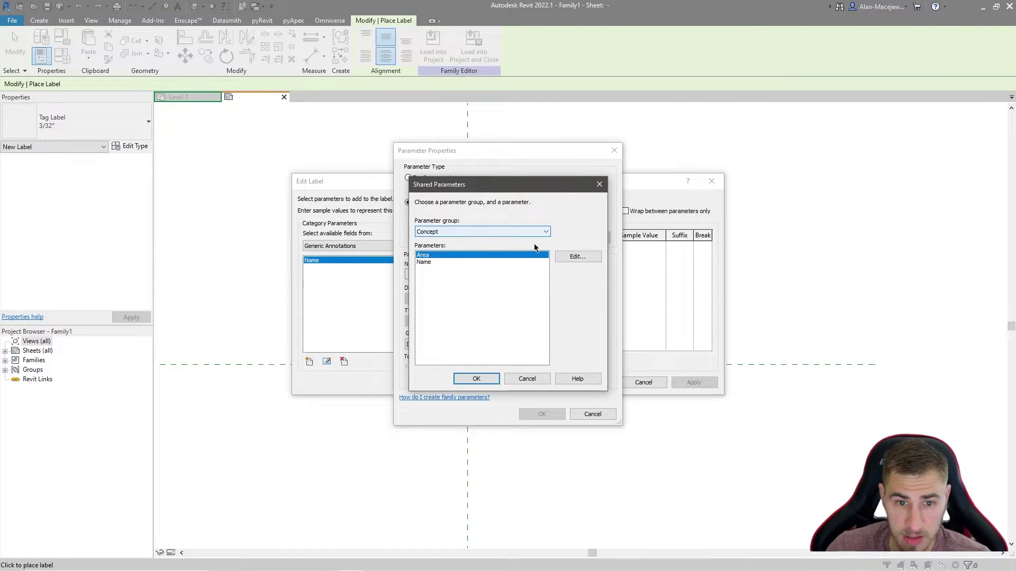
left_click(432, 262)
left_click(422, 255)
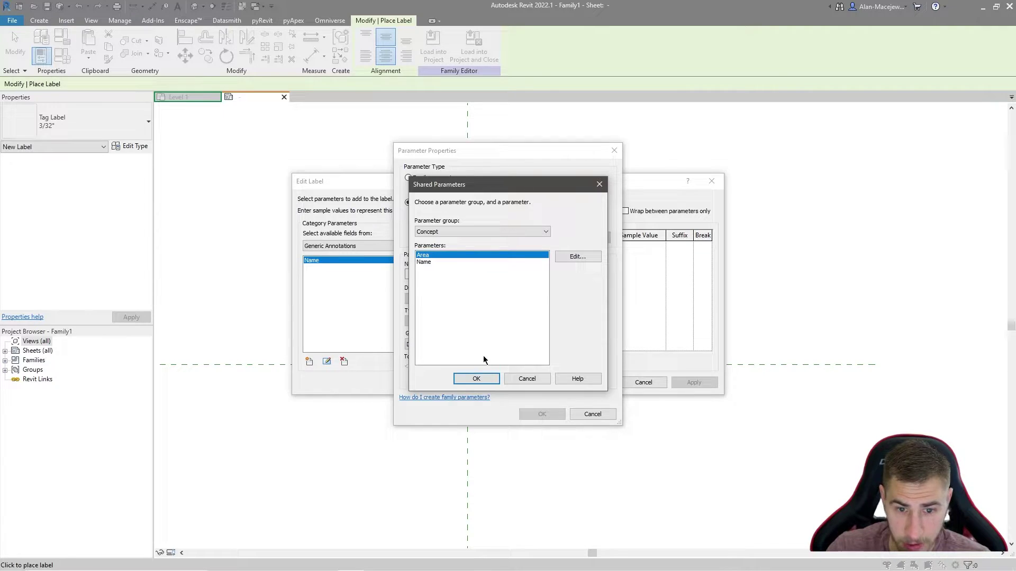
left_click(476, 379)
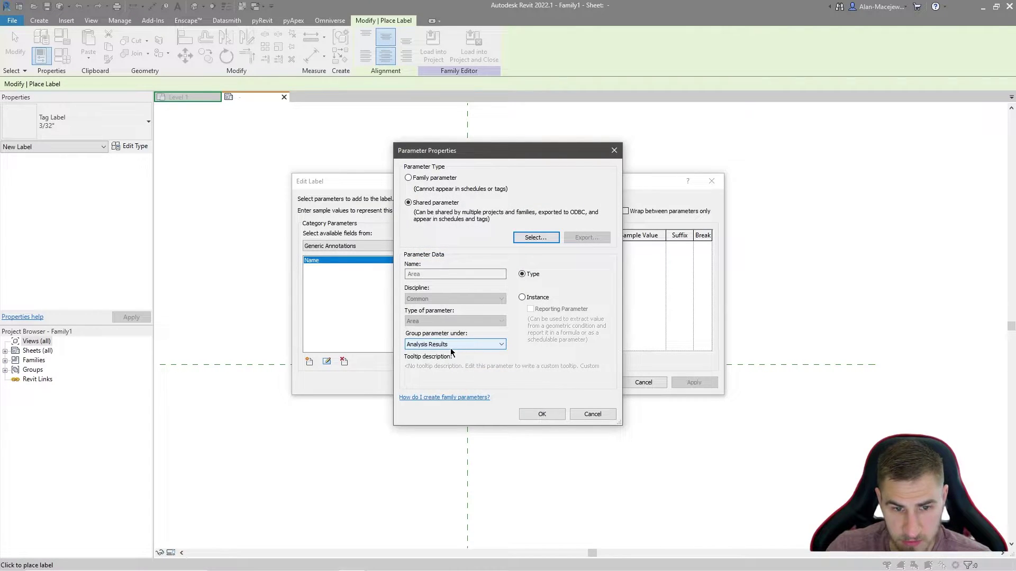
left_click(529, 297)
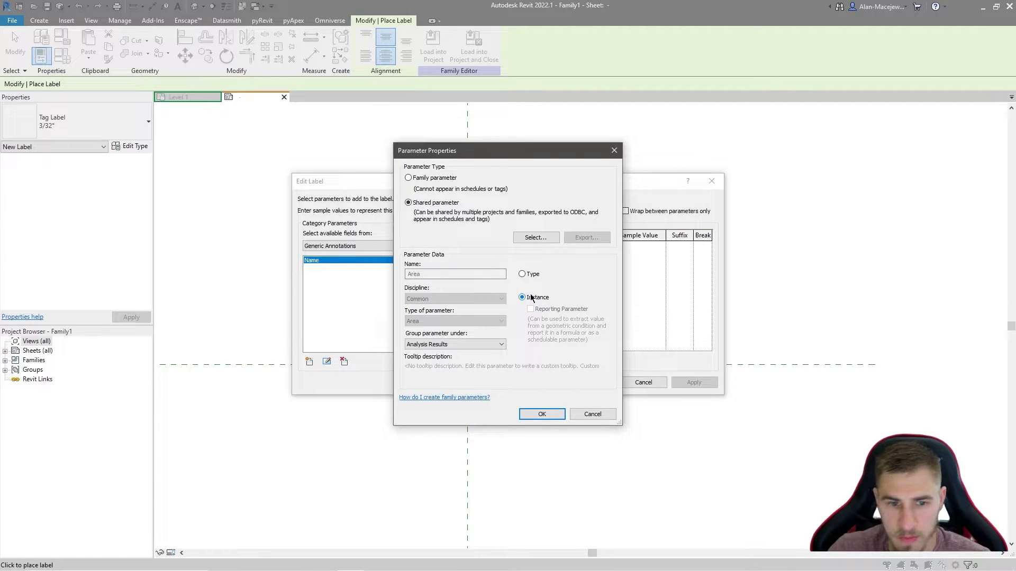
left_click(536, 415)
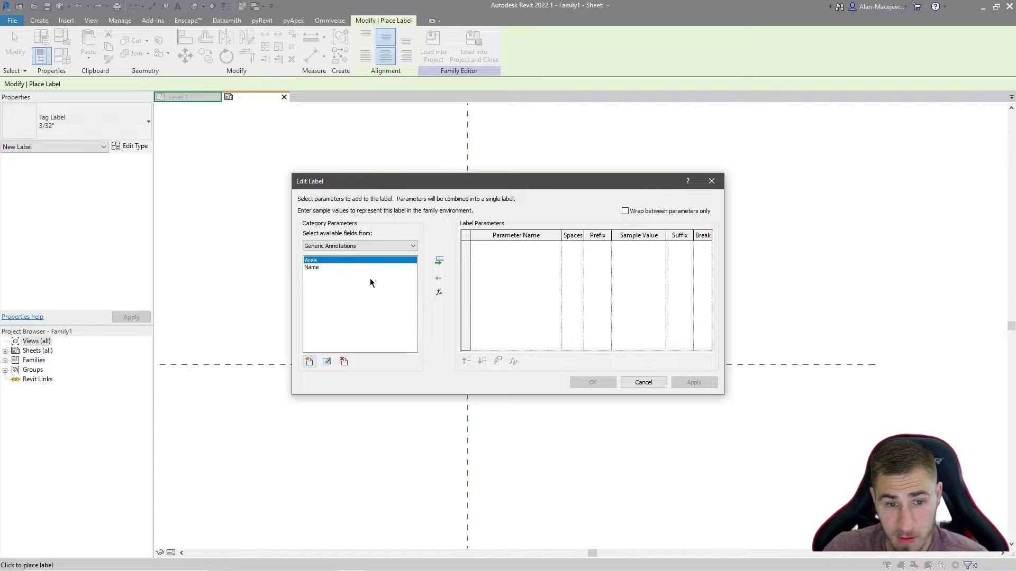
Build the label from the Name and Area parameters, in that order, with a line break after Name.
left_click(333, 267)
left_click(438, 261)
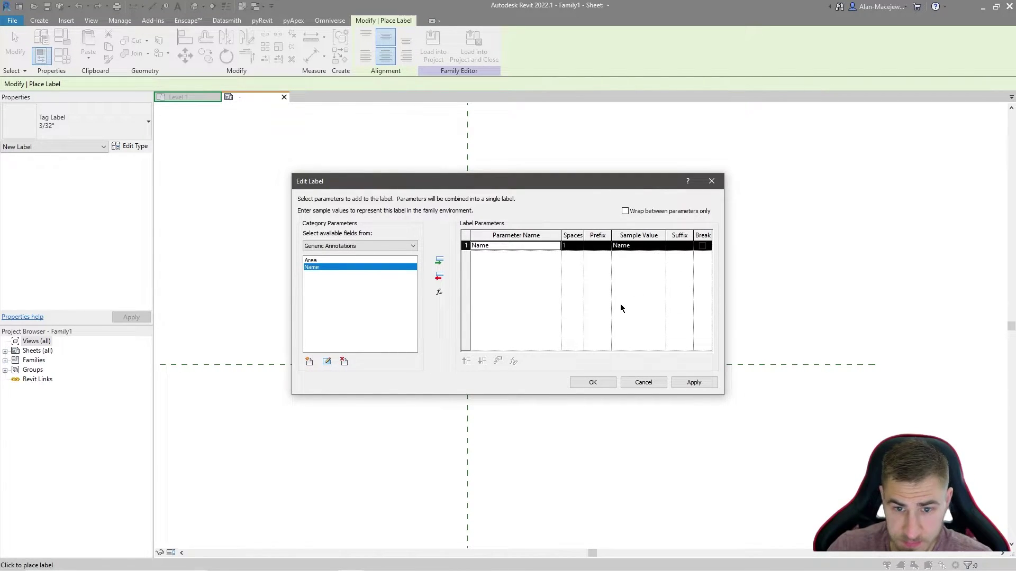
left_click(632, 246)
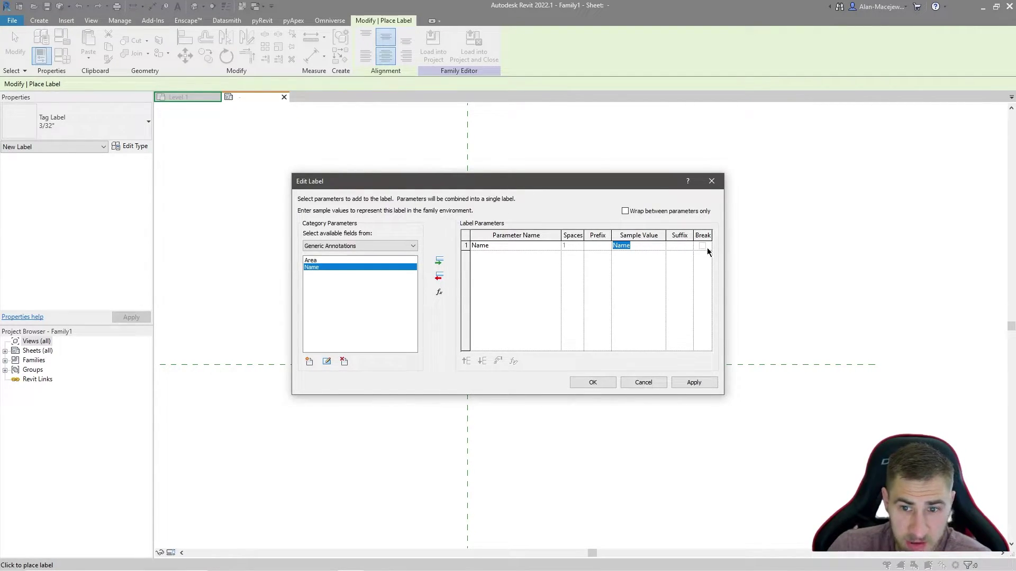
left_click(365, 260)
left_click(439, 261)
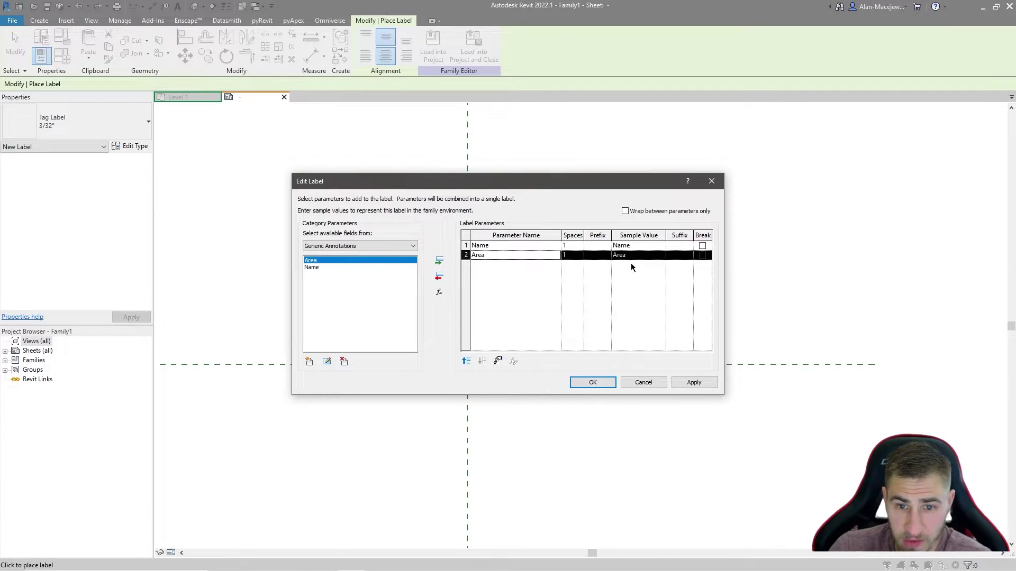
left_click(629, 246)
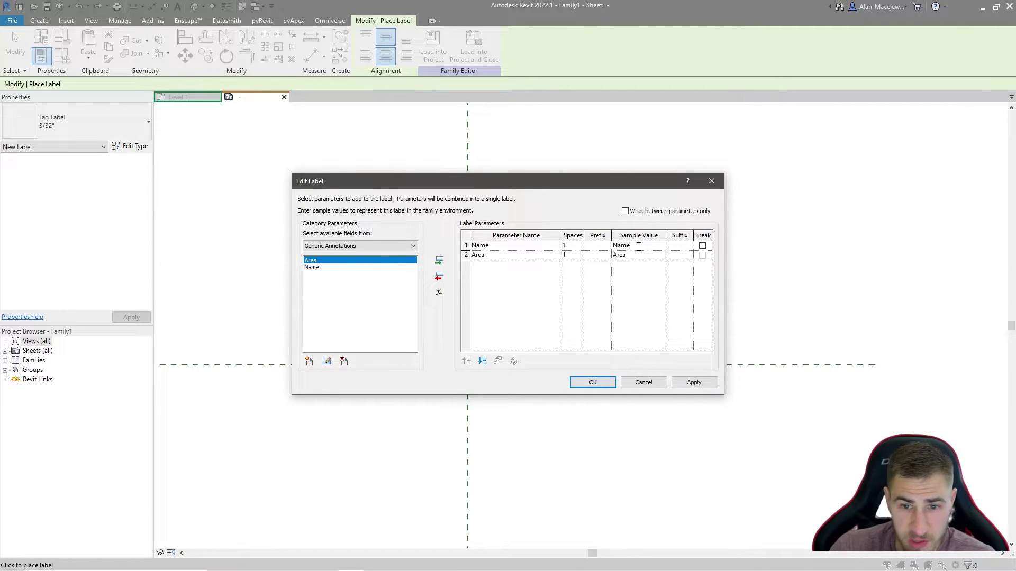
left_click(702, 246)
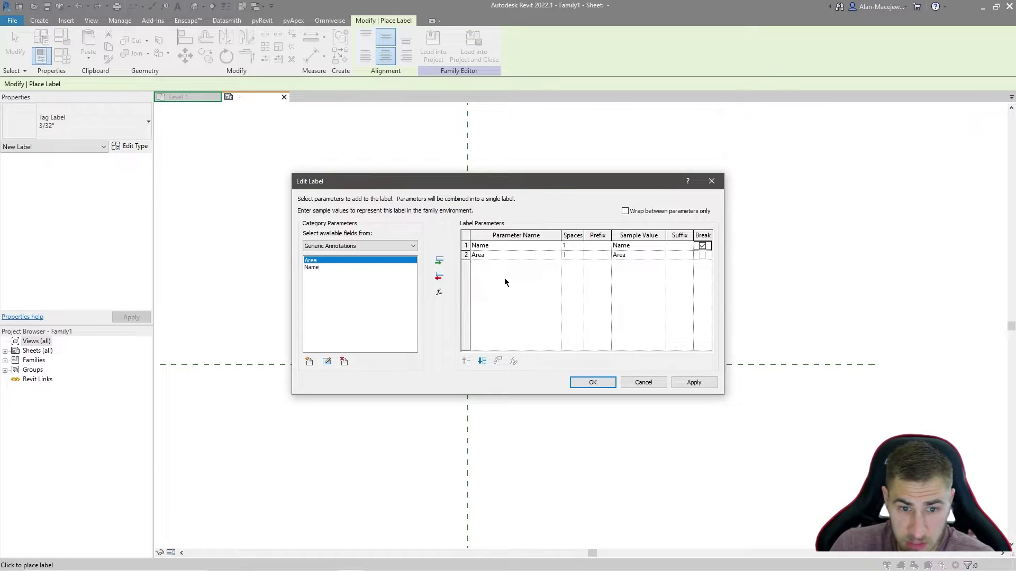
left_click(592, 382)
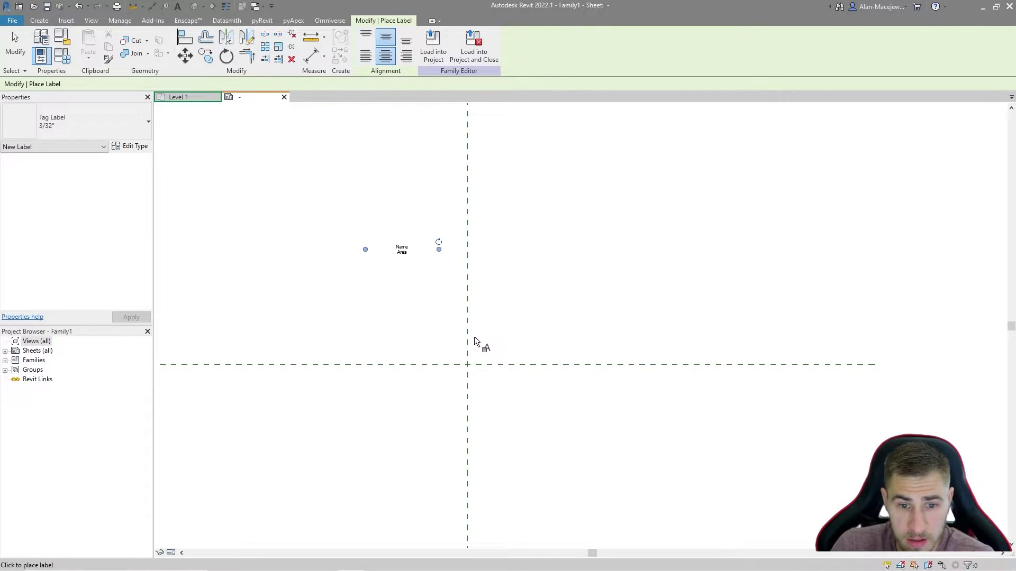
Move the Name/Area label onto the intersection of the two reference planes.
key("Escape")
left_click_drag(407, 254, 428, 305)
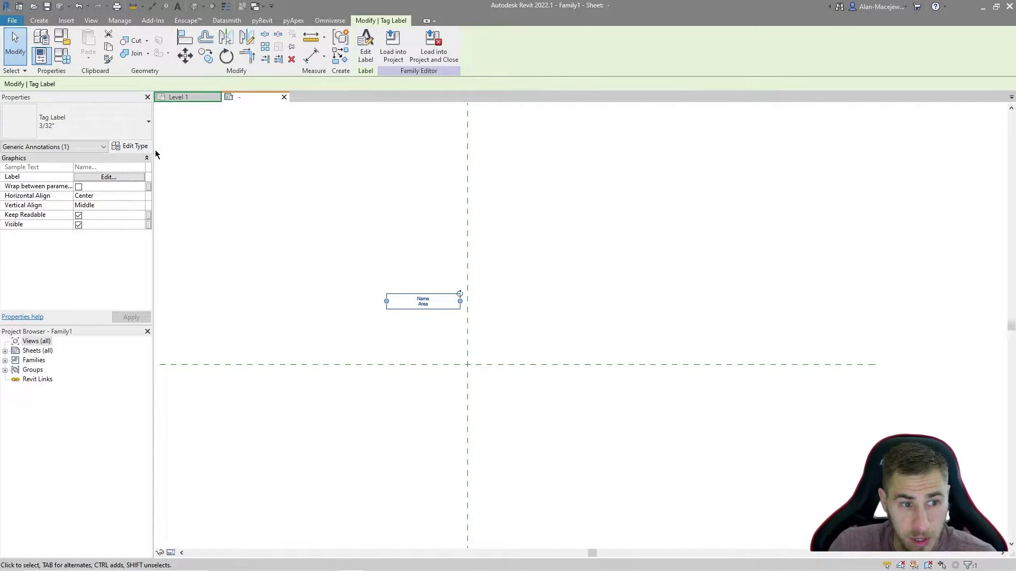
scroll(429, 312, "up", 2)
left_click_drag(413, 300, 567, 332)
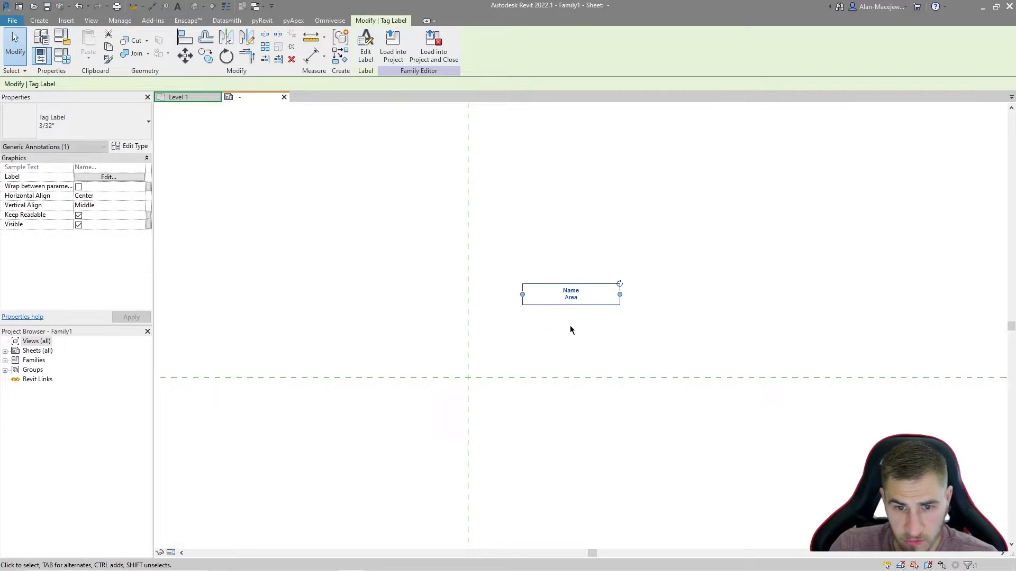
left_click_drag(571, 296, 463, 391)
scroll(468, 383, "up", 5)
scroll(394, 342, "down", 2)
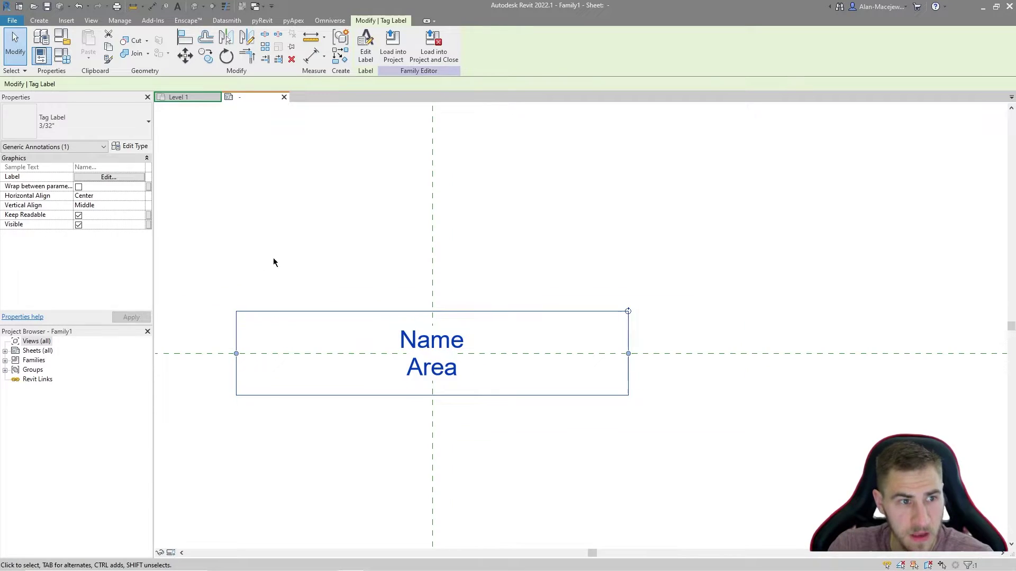
Set the background of the 3/32" tag label type to Transparent.
key("e")
key("t")
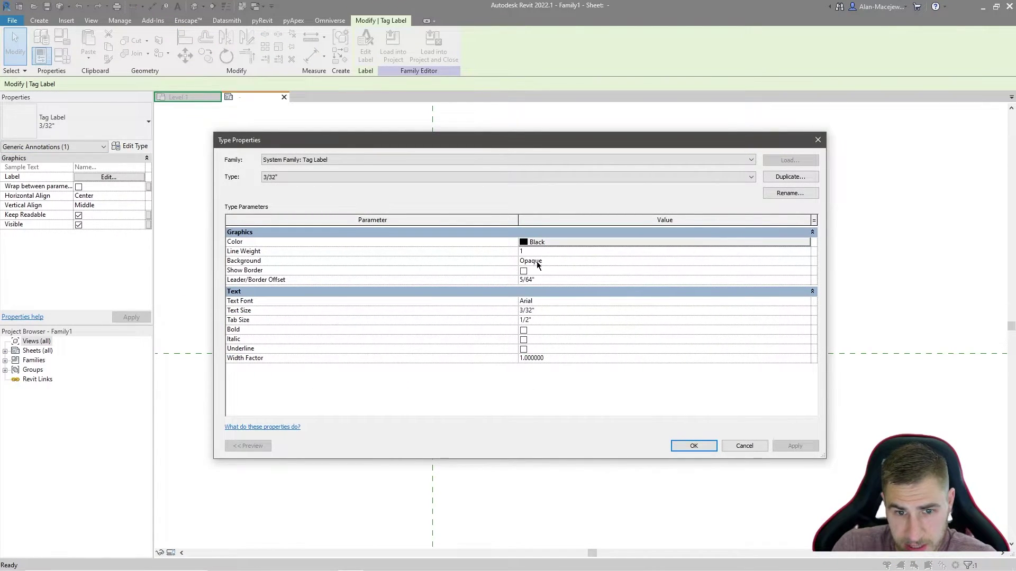
left_click(578, 261)
left_click(804, 262)
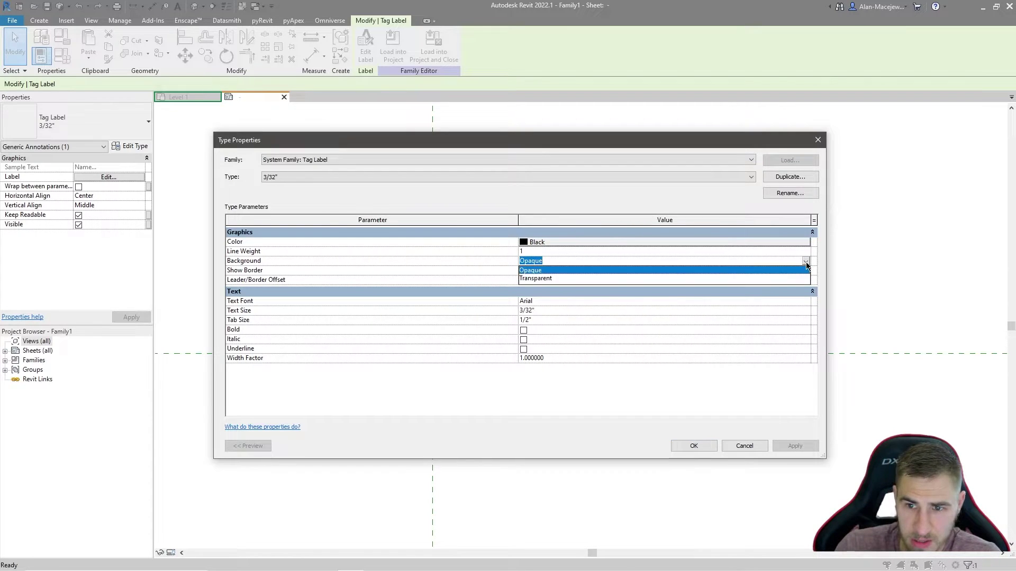
left_click(538, 278)
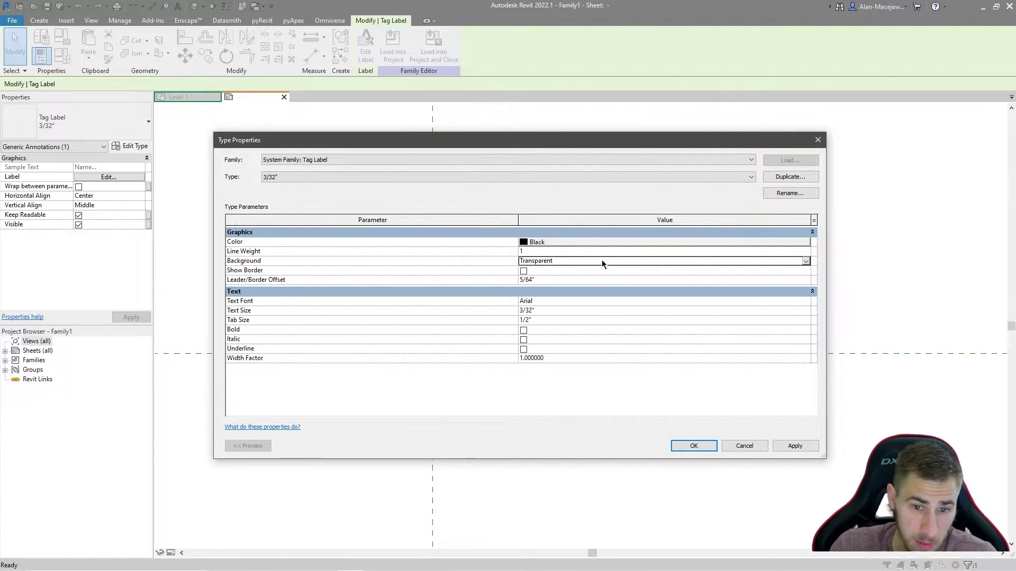
left_click(693, 445)
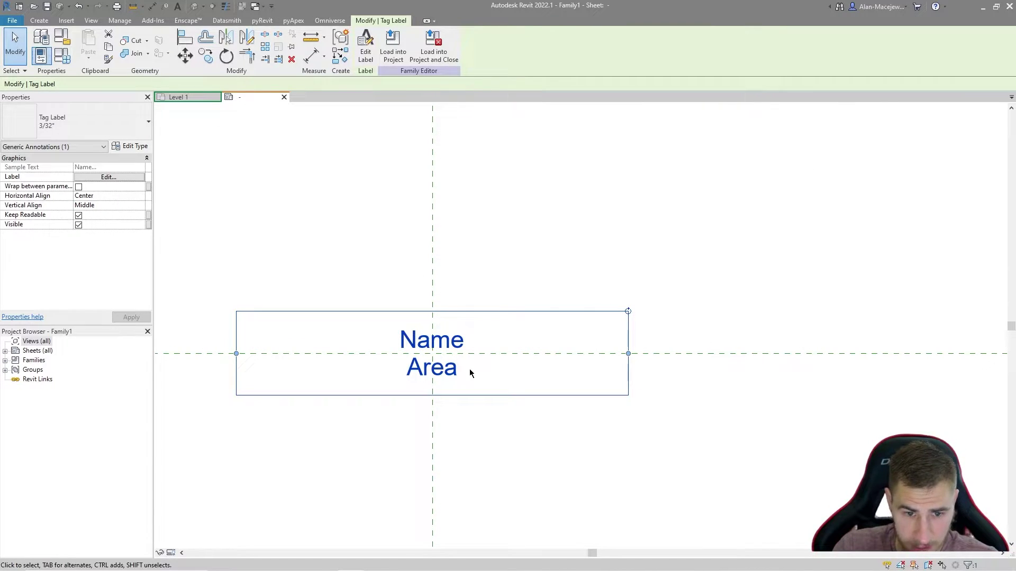
Nudge the label right to centre it on the vertical reference plane and make its text box slightly wider.
key("Right")
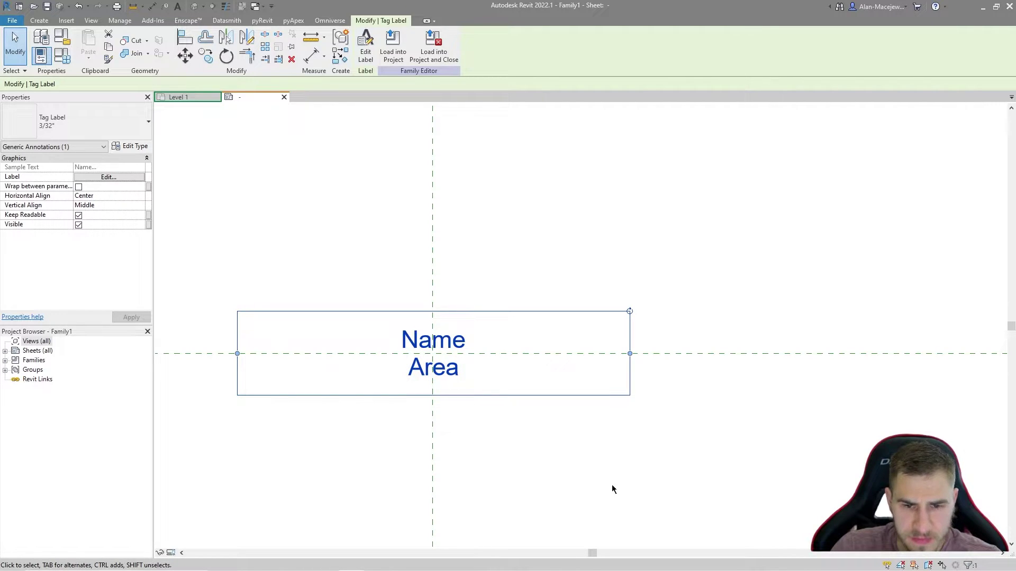
scroll(704, 389, "down", 1)
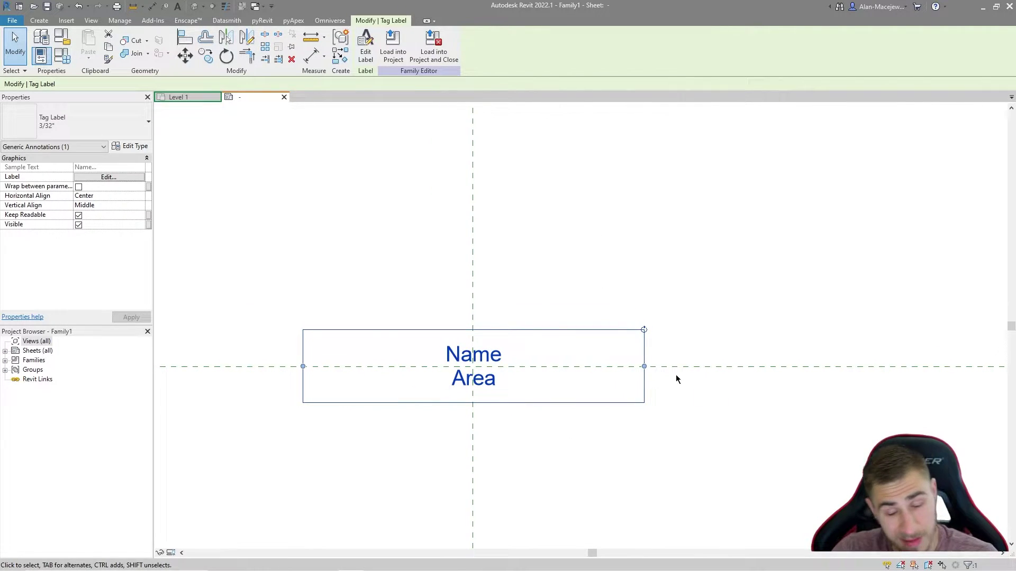
left_click_drag(643, 366, 511, 376)
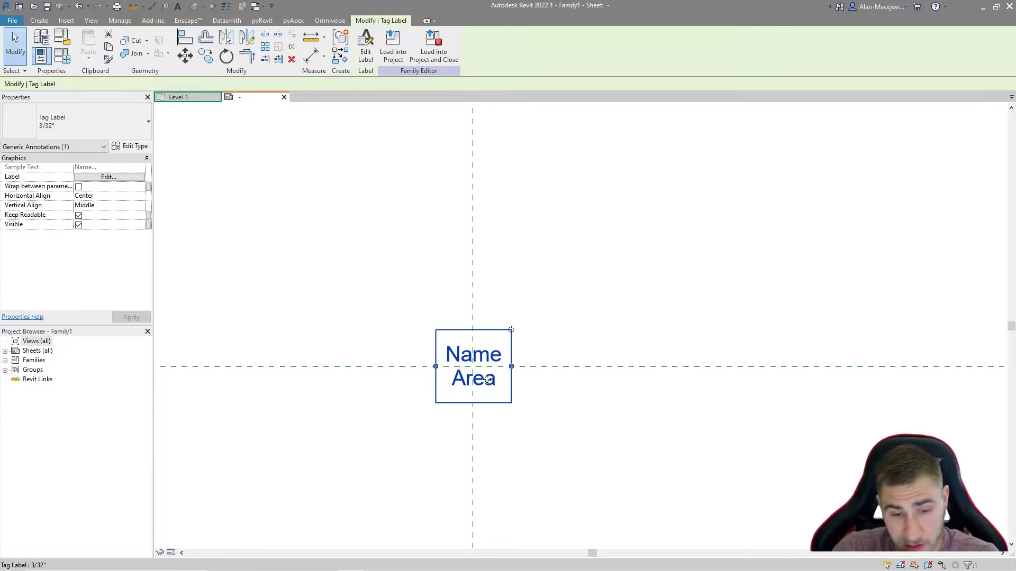
left_click_drag(509, 375, 651, 368)
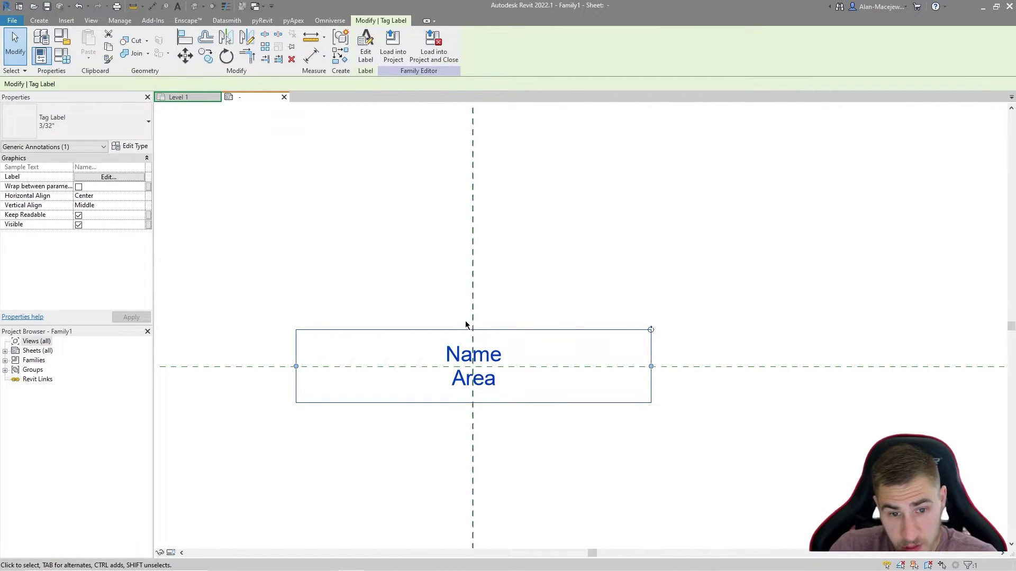
Save the annotation family as Concept Label in the 102_Concept Square folder.
key("ctrl+s")
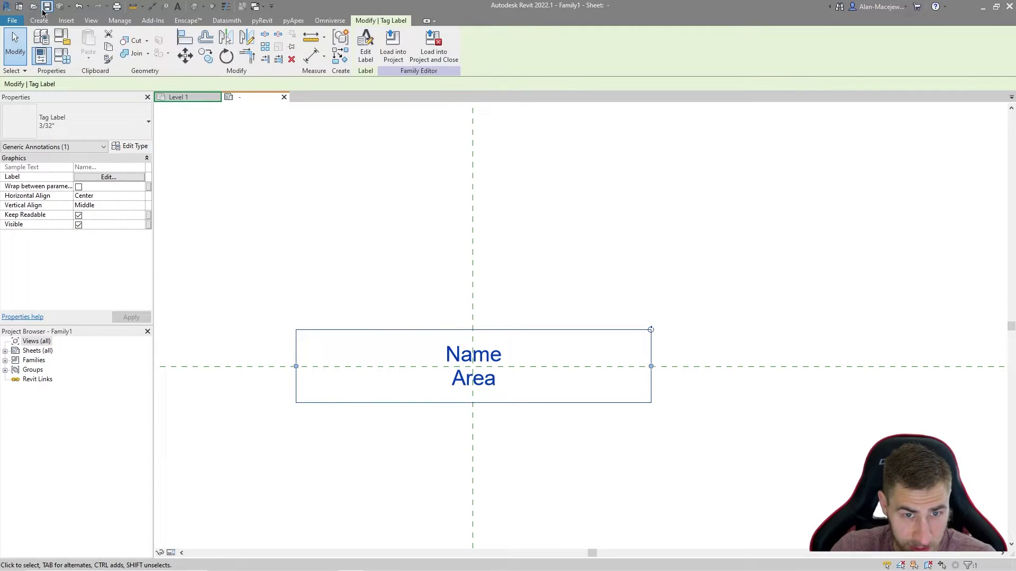
type("Concept Label")
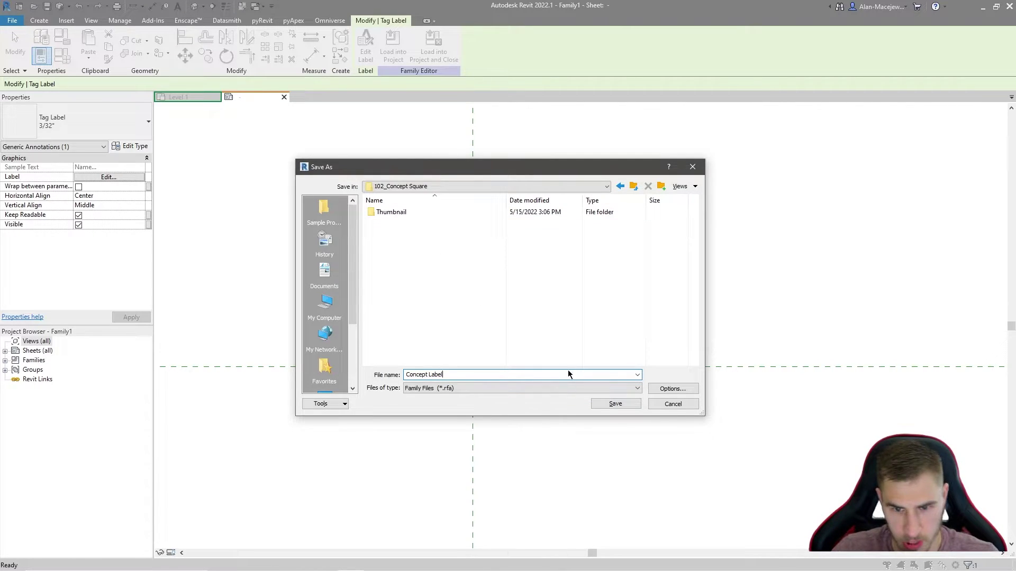
left_click(607, 404)
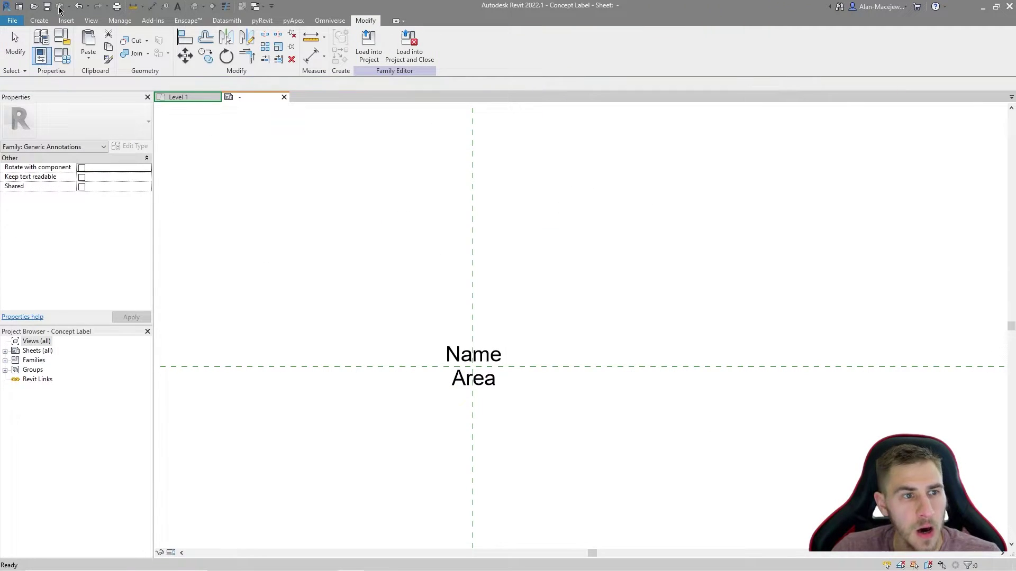
Create a new family from the Detail Item template in the English-Imperial folder.
left_click(12, 20)
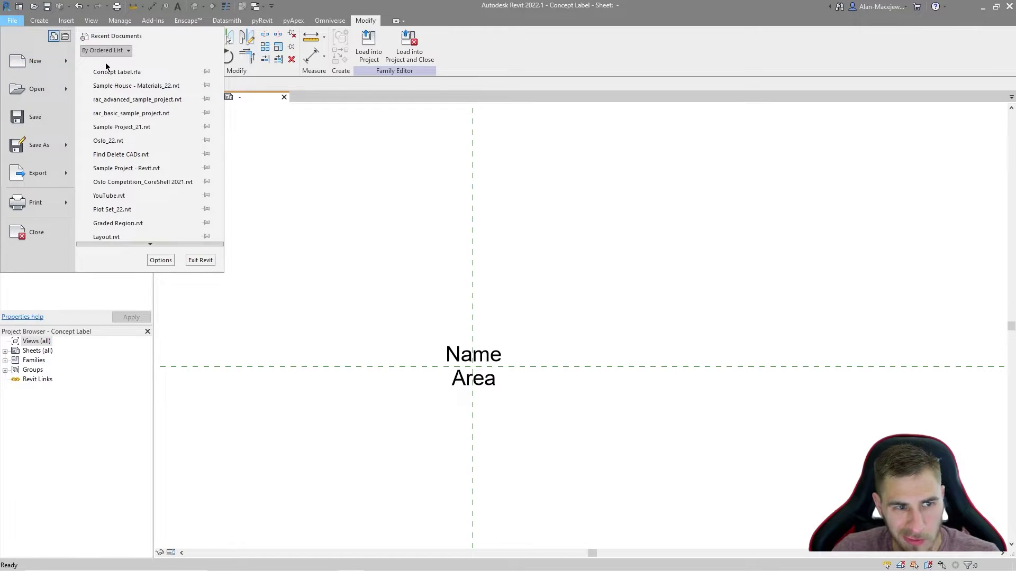
mouse_move(45, 63)
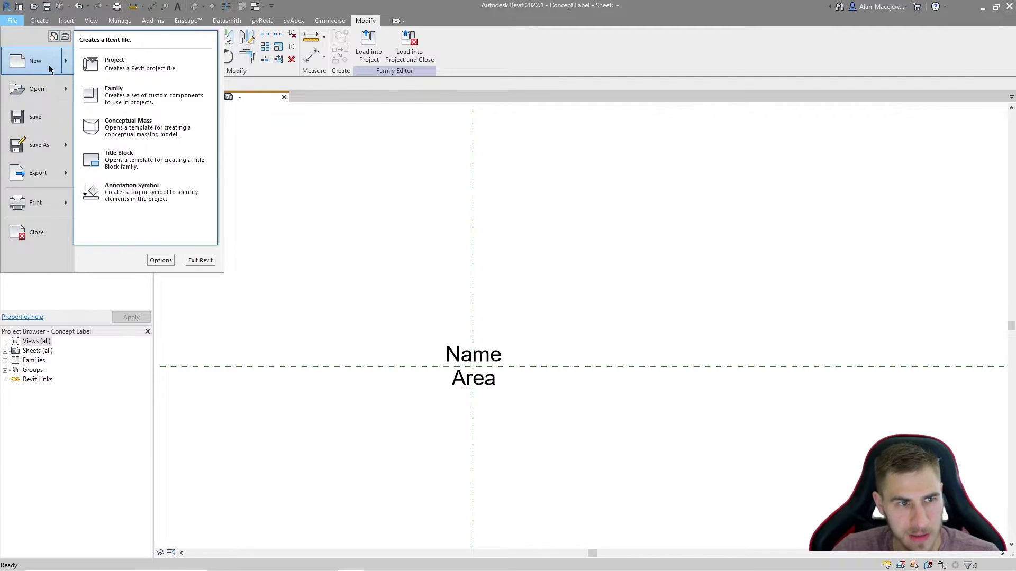
left_click(168, 96)
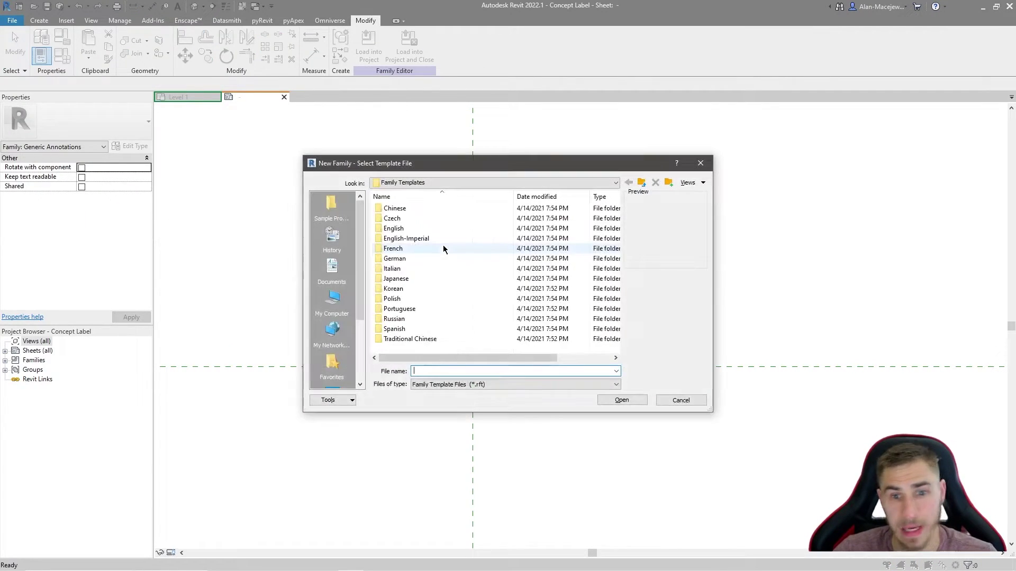
double_click(446, 238)
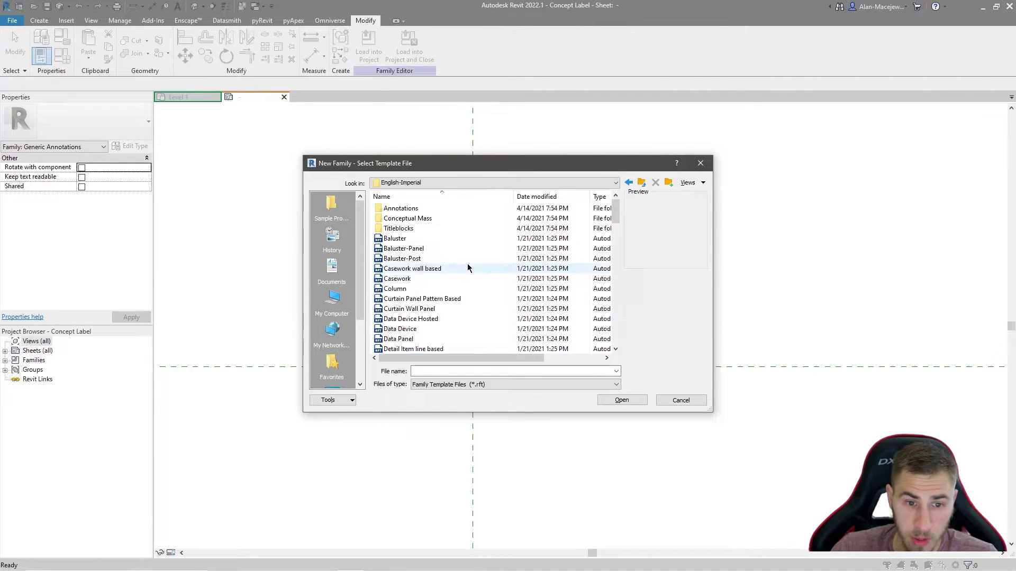
scroll(467, 268, "down", 2)
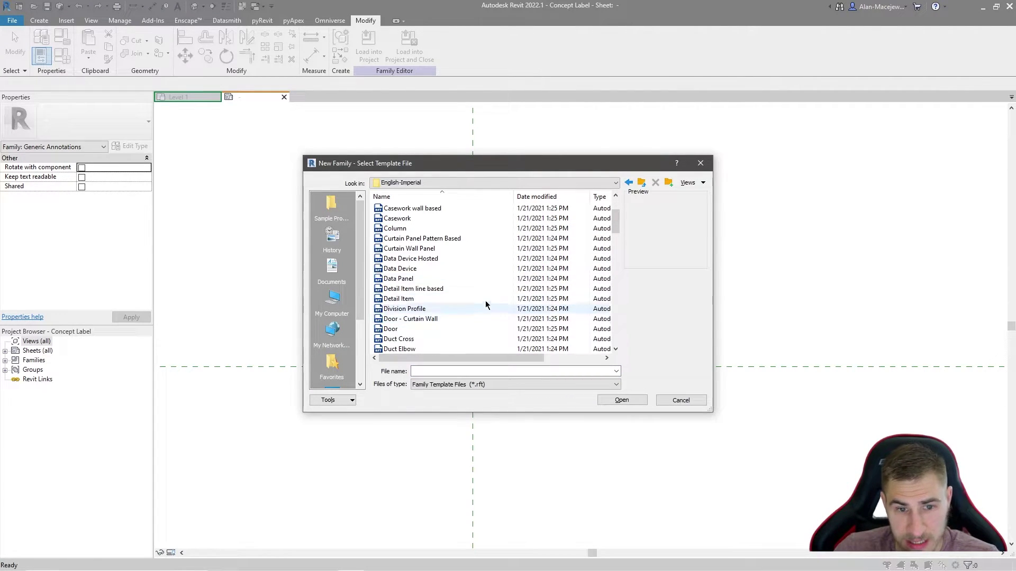
left_click(470, 299)
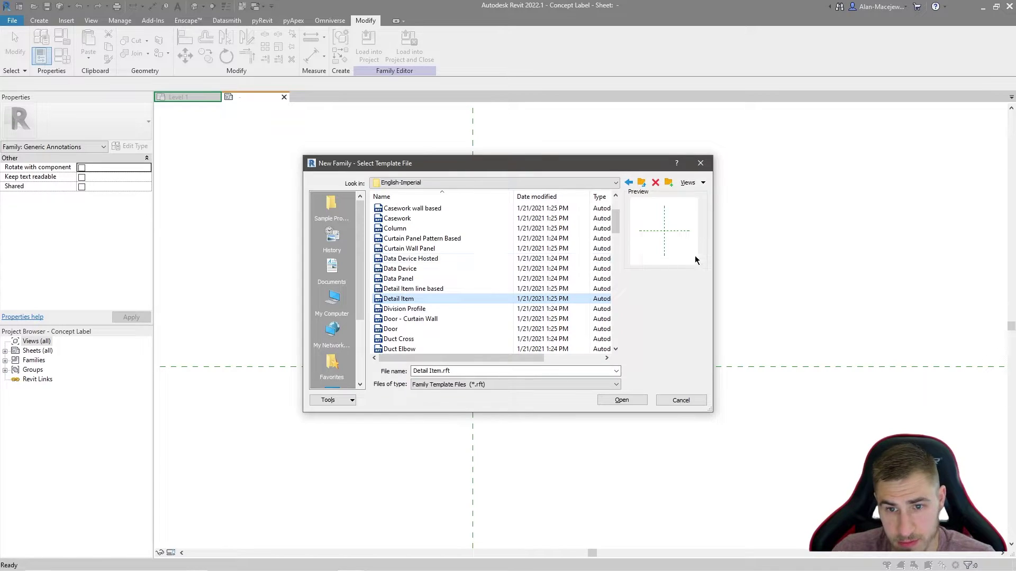
left_click(627, 400)
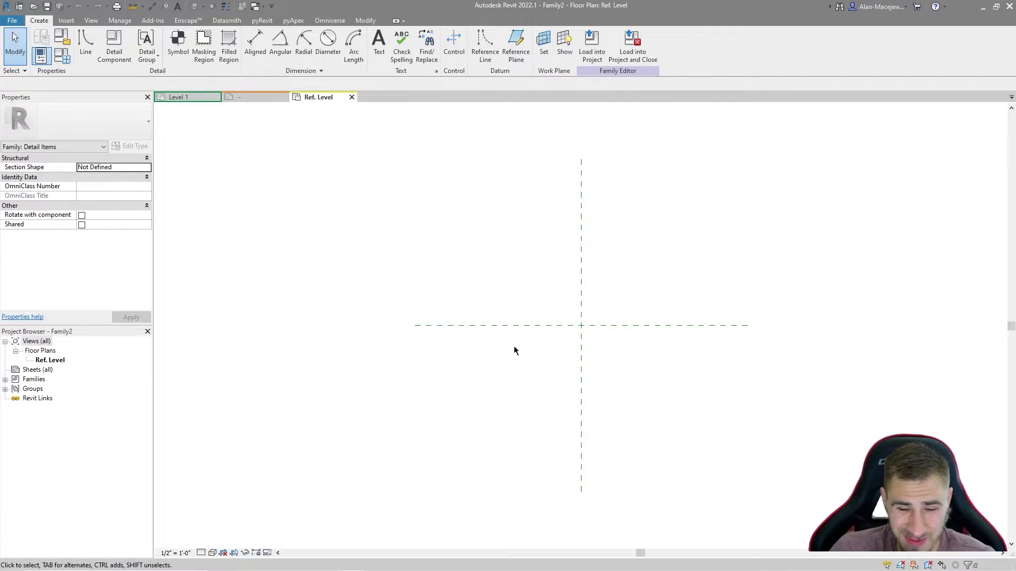
Load the Concept Label family into Family2 only, closing it, and place one instance above and right of the reference plane intersection.
left_click(253, 98)
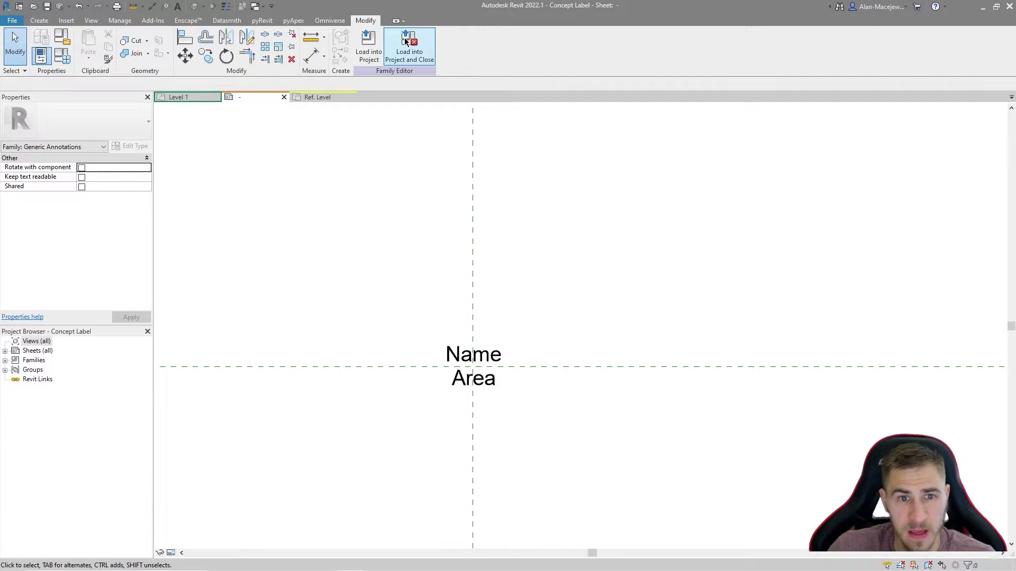
left_click(405, 41)
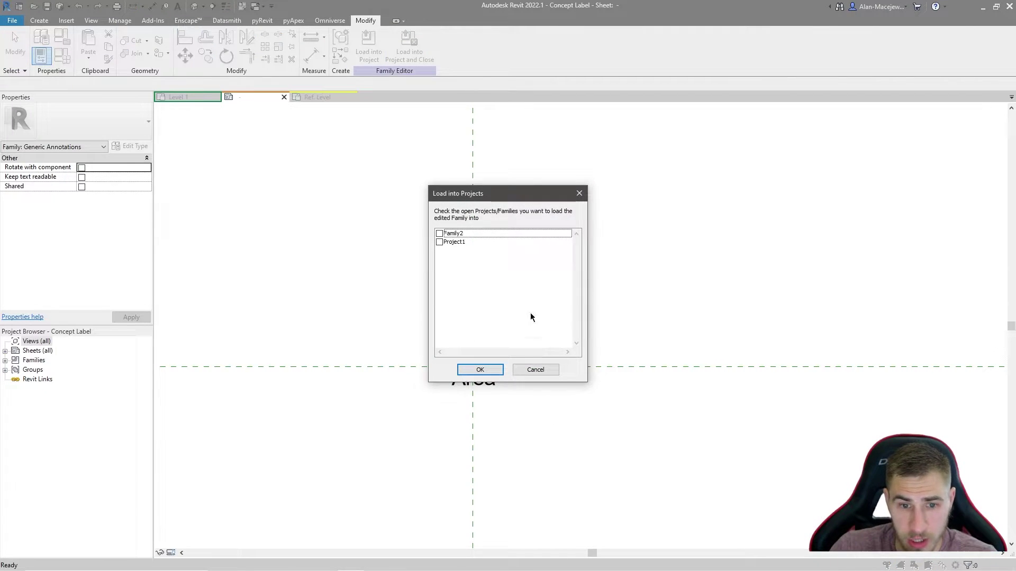
left_click(439, 242)
left_click(439, 234)
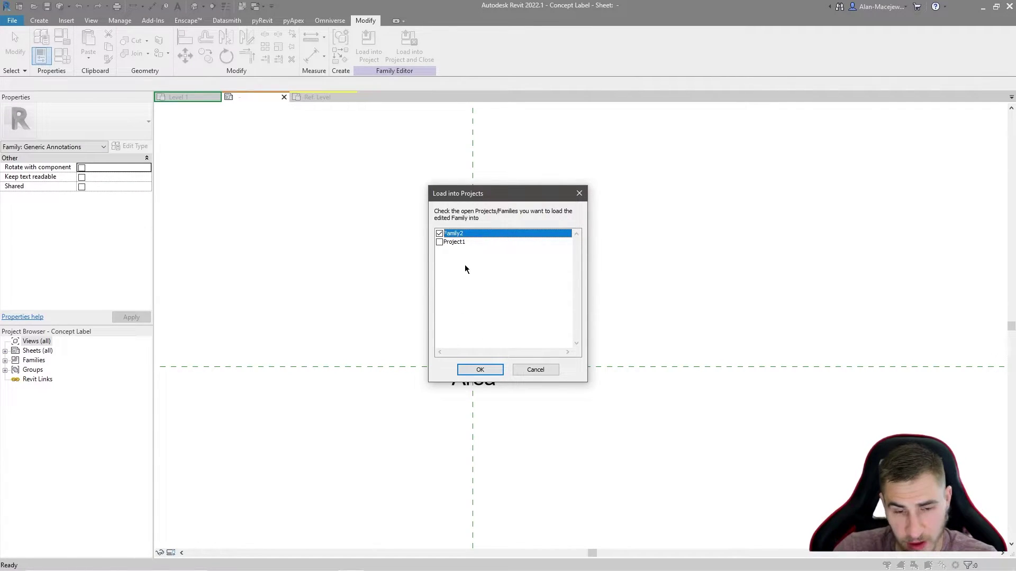
left_click(479, 368)
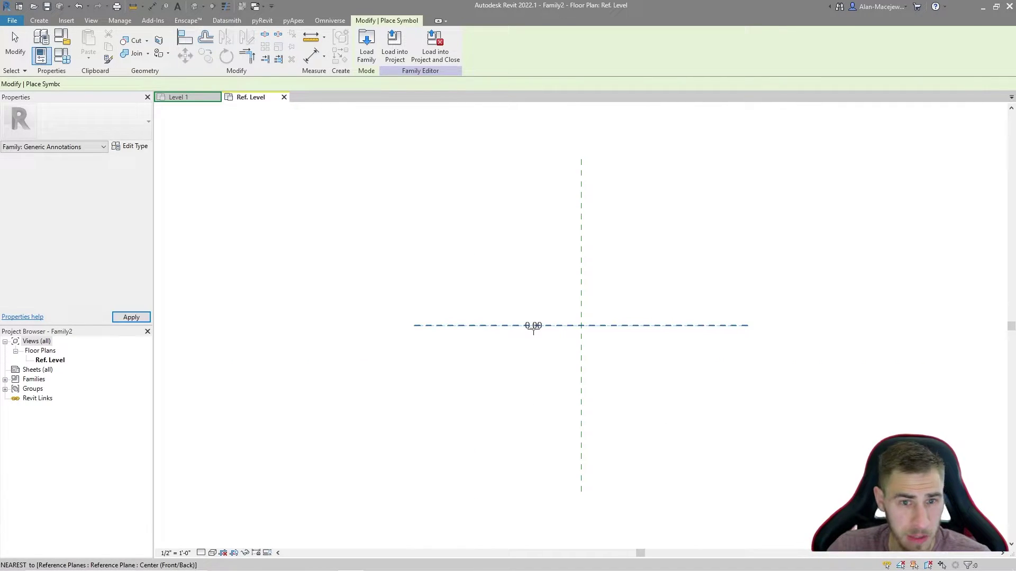
left_click(631, 270)
key("Escape")
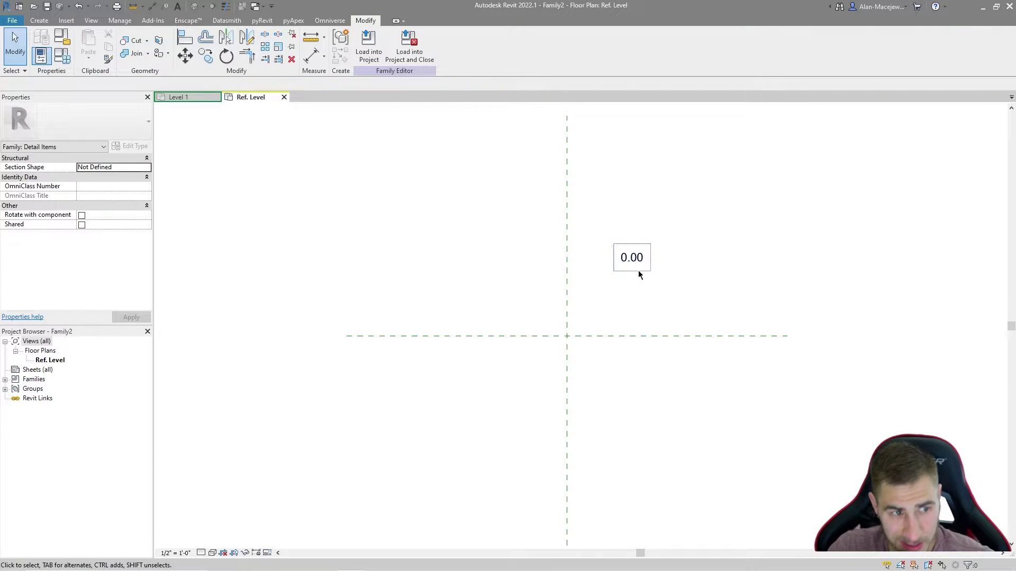
Align the placed label to the horizontal and vertical centre reference planes and lock both alignments.
left_click(641, 274)
key("l")
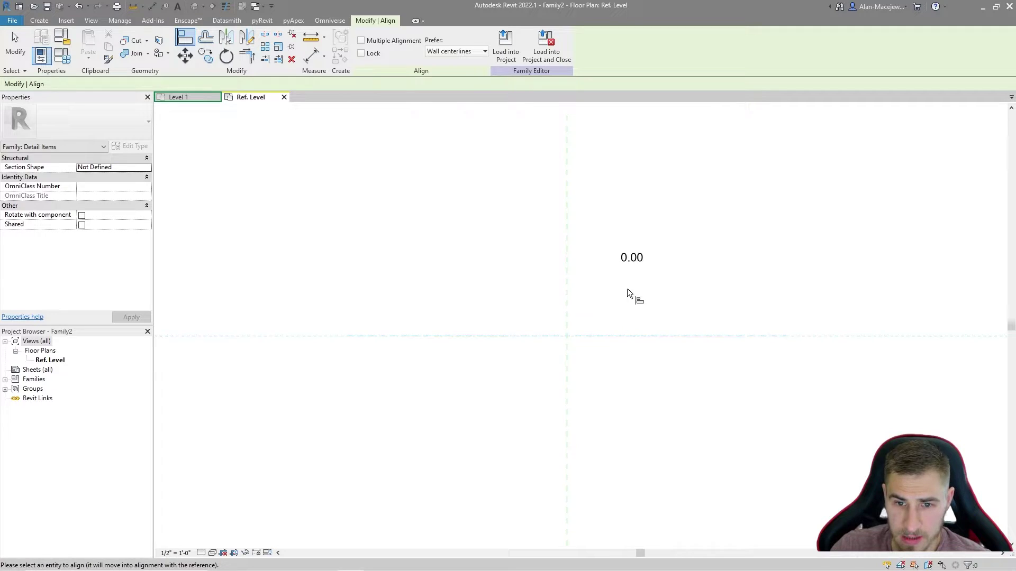
left_click(636, 258)
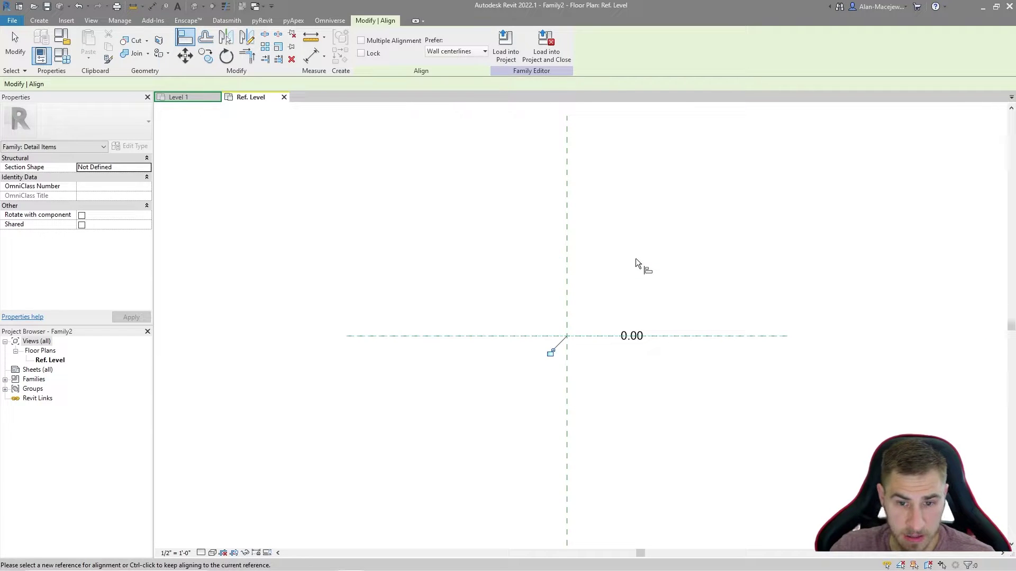
left_click(550, 353)
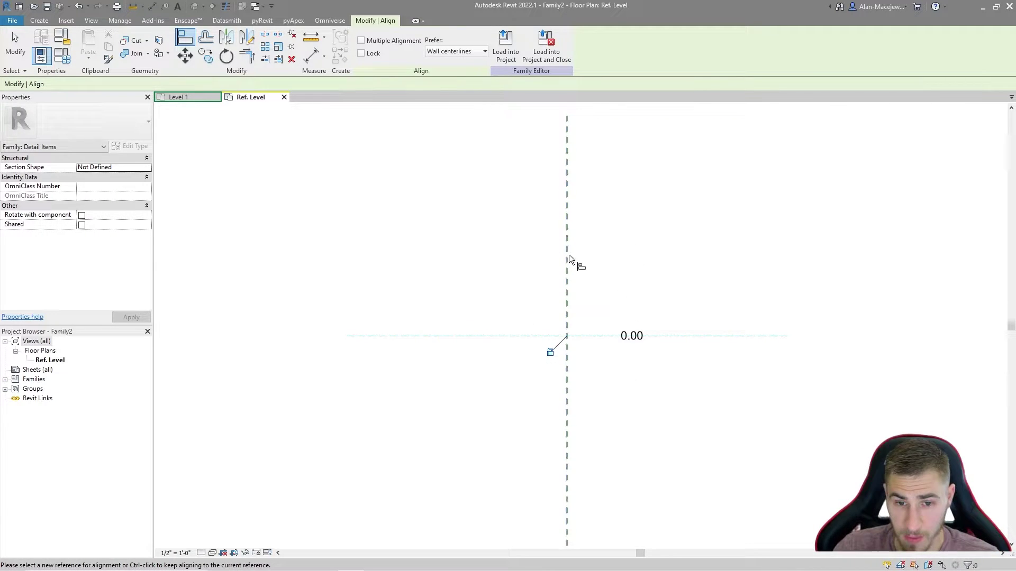
left_click(629, 347)
left_click(584, 349)
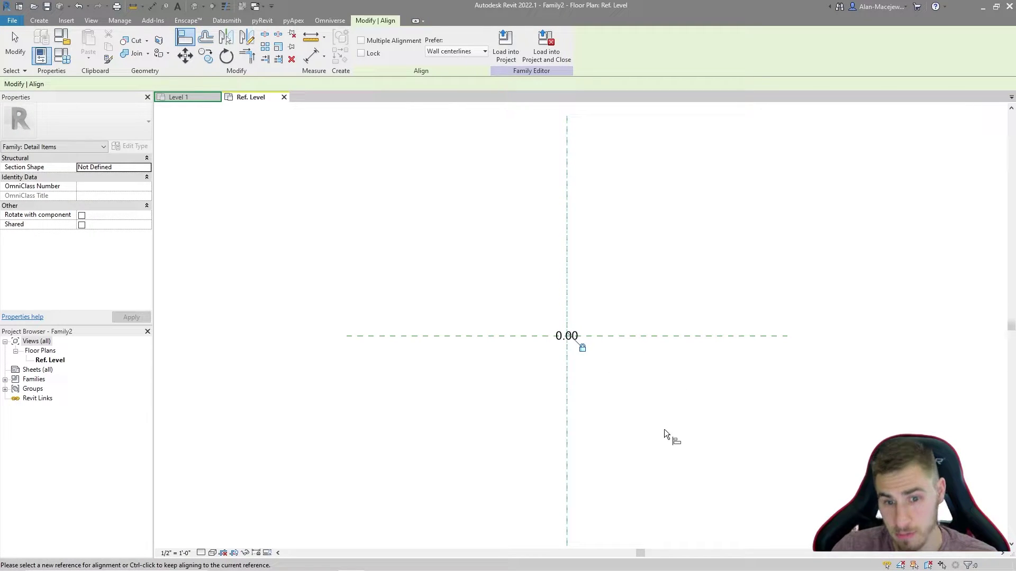
key("Escape")
key("Escape")
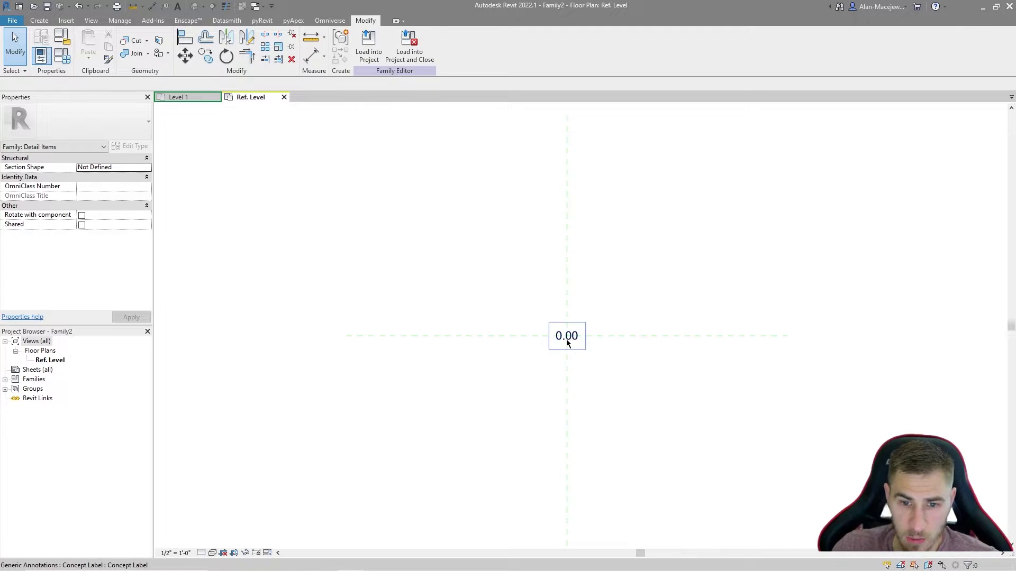
left_click(575, 343)
left_click(628, 313)
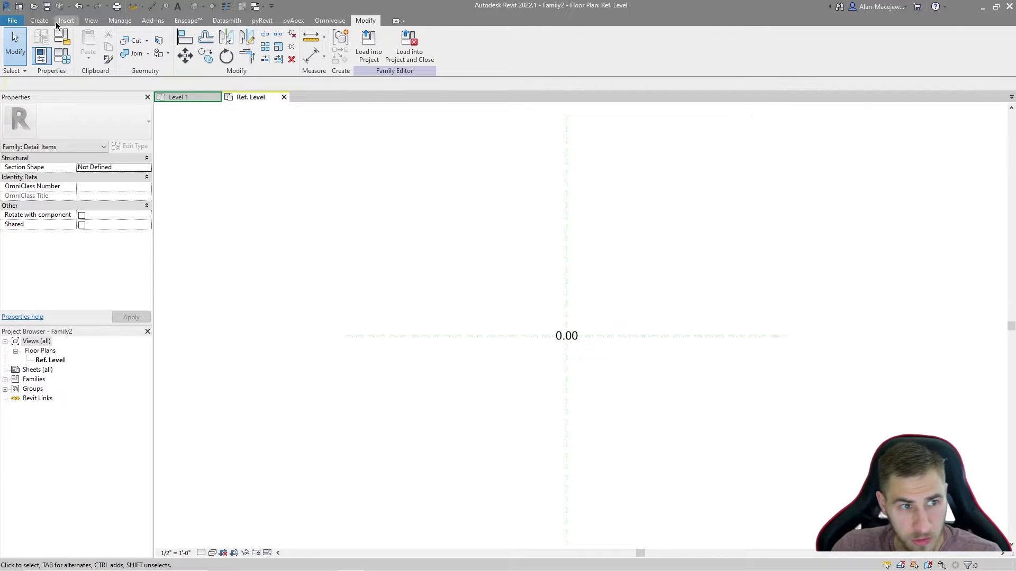
Draw four reference planes around the label, one on each side of the centre planes, to form a rectangular frame.
left_click(39, 20)
left_click(520, 54)
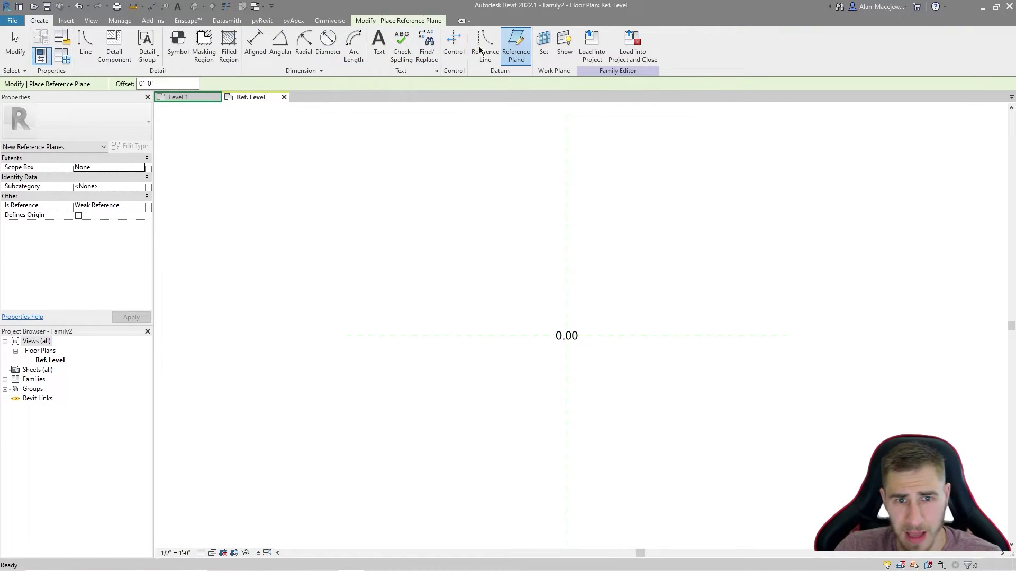
left_click(516, 47)
left_click(389, 212)
left_click(389, 445)
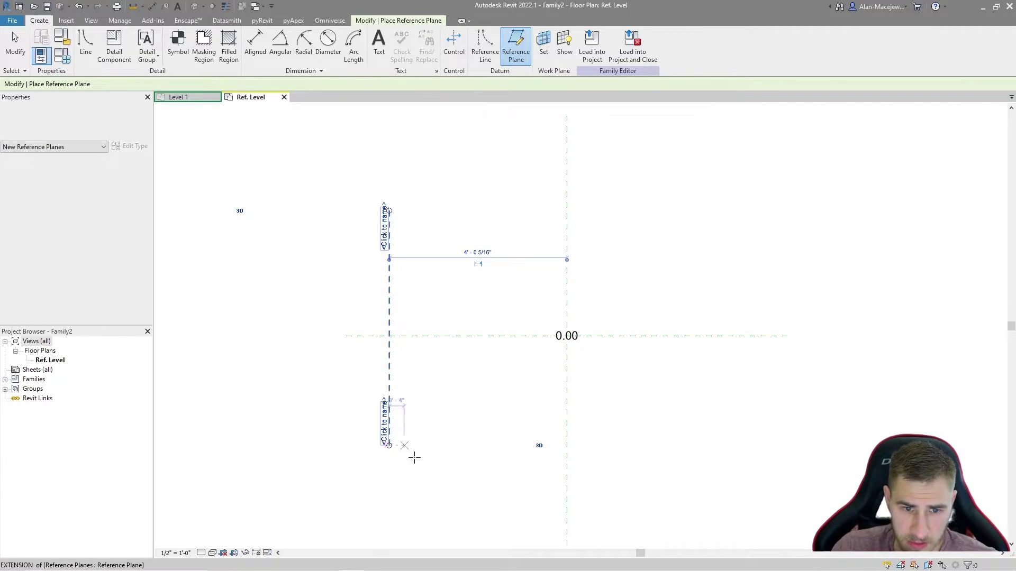
left_click(373, 484)
left_click(736, 484)
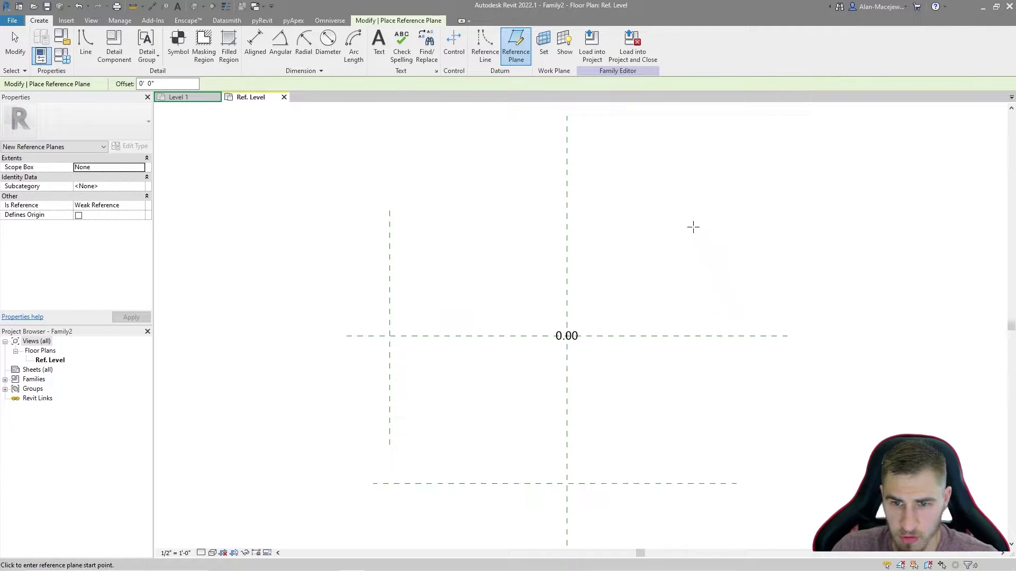
left_click(692, 211)
left_click(691, 530)
left_click(367, 256)
left_click(799, 255)
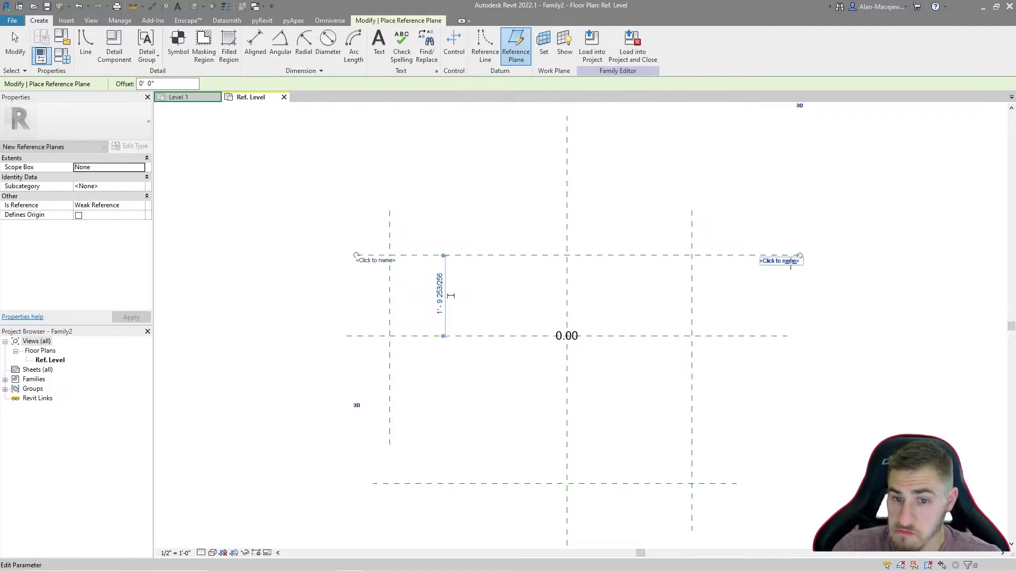
key("Escape")
key("Escape")
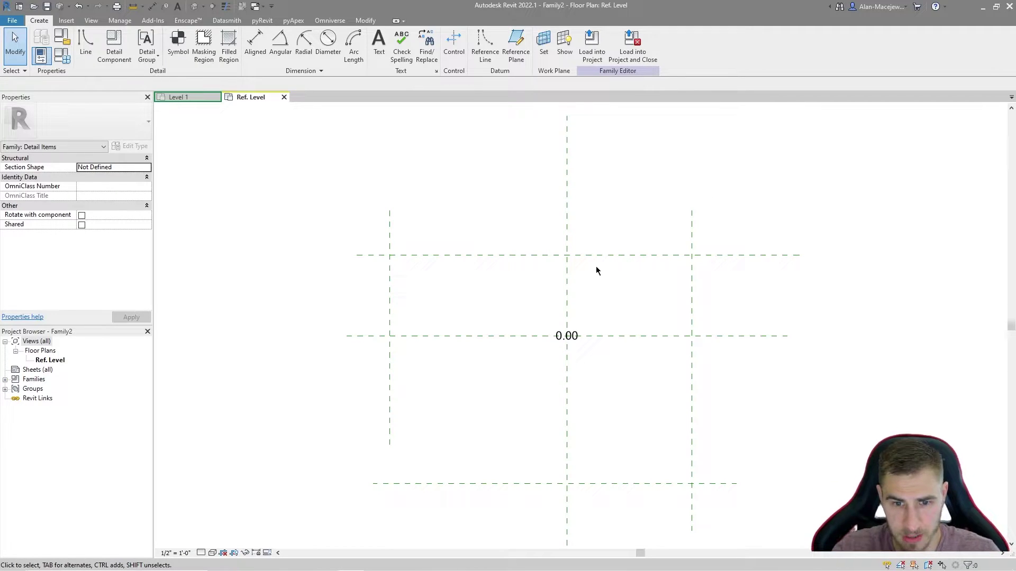
Dimension the left, centre and right vertical reference planes in one aligned string and make the segments equal.
left_click(256, 49)
left_click(390, 286)
left_click(567, 284)
left_click(682, 283)
left_click(683, 284)
left_click(566, 238)
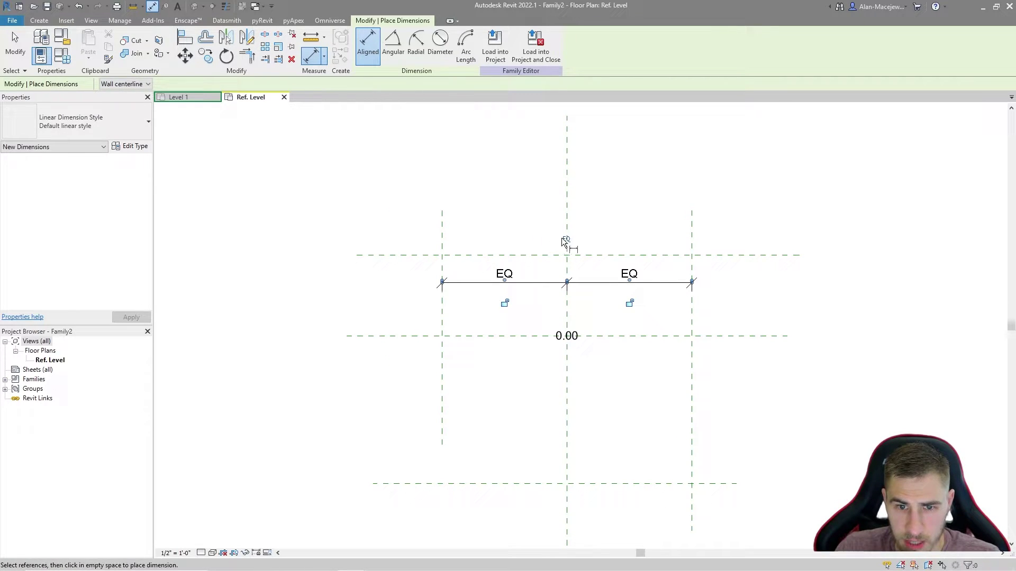
Dimension the lower, centre and upper horizontal reference planes in one aligned string and make the segments equal.
left_click(494, 483)
left_click(482, 334)
left_click(456, 256)
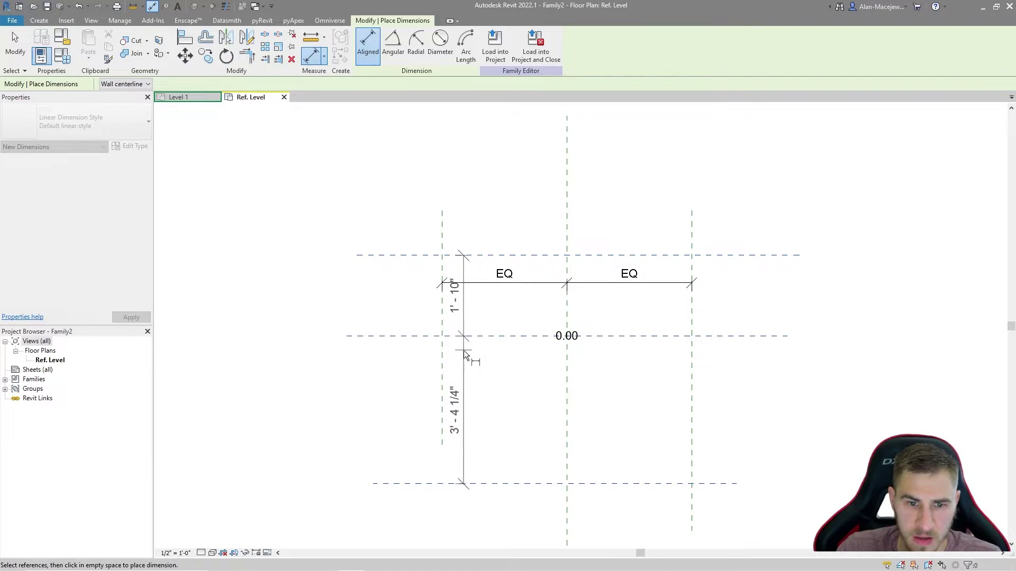
left_click(465, 353)
left_click(509, 370)
left_click(813, 379)
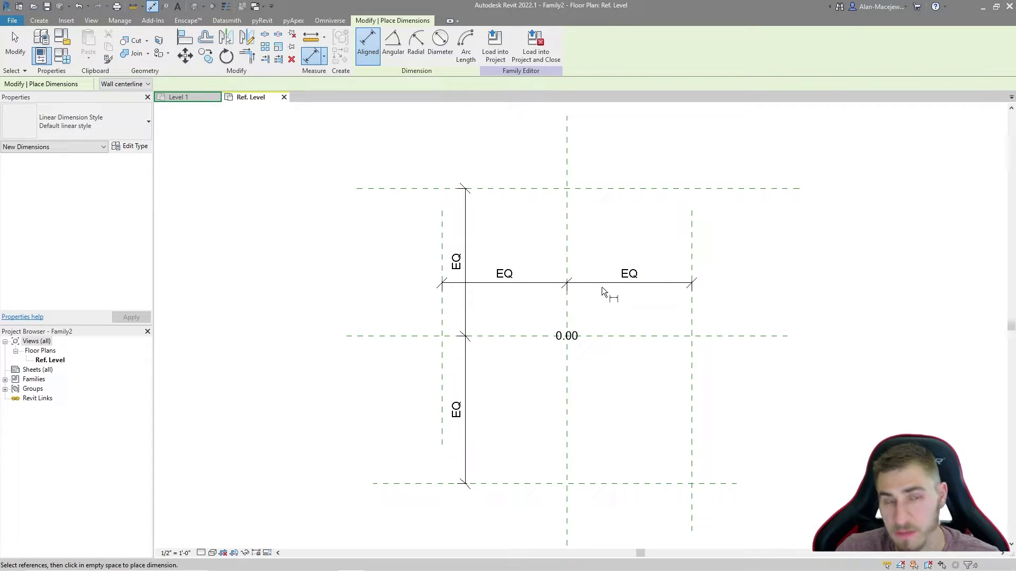
key("Escape")
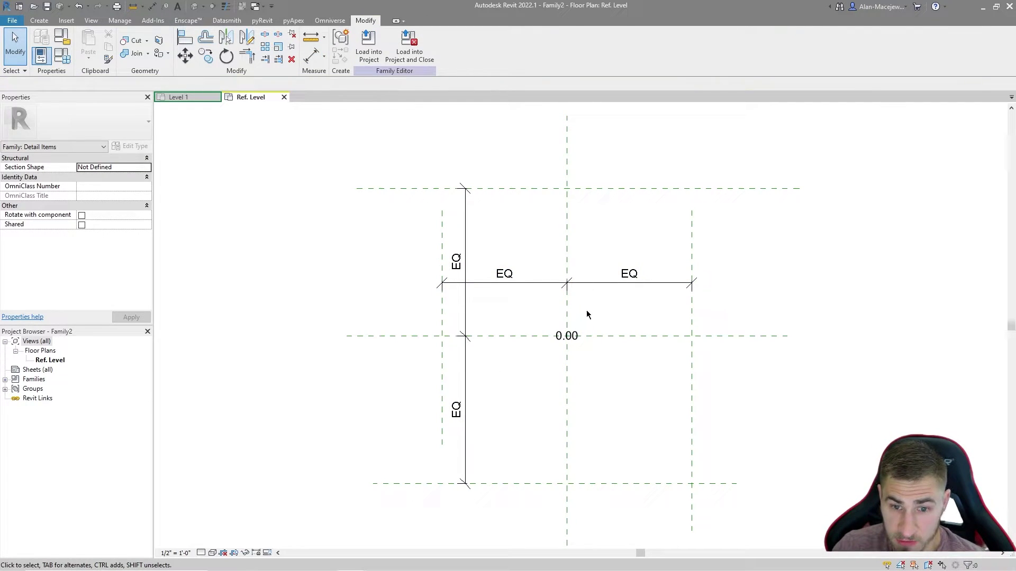
Move the right reference plane slightly outward and add overall vertical and horizontal aligned dimensions between the outer planes.
left_click_drag(692, 256, 713, 258)
left_click(669, 295)
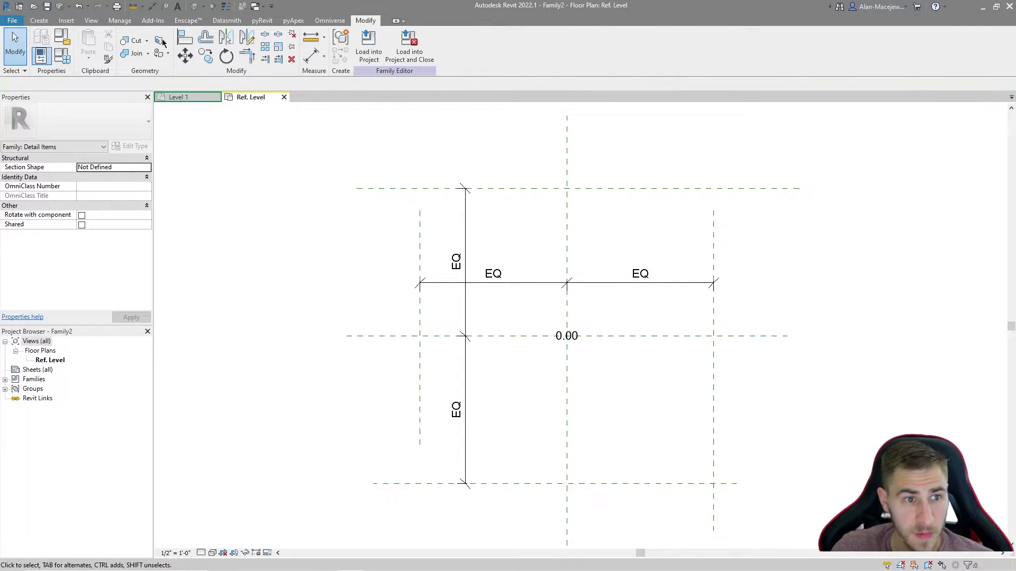
left_click(311, 58)
left_click(411, 484)
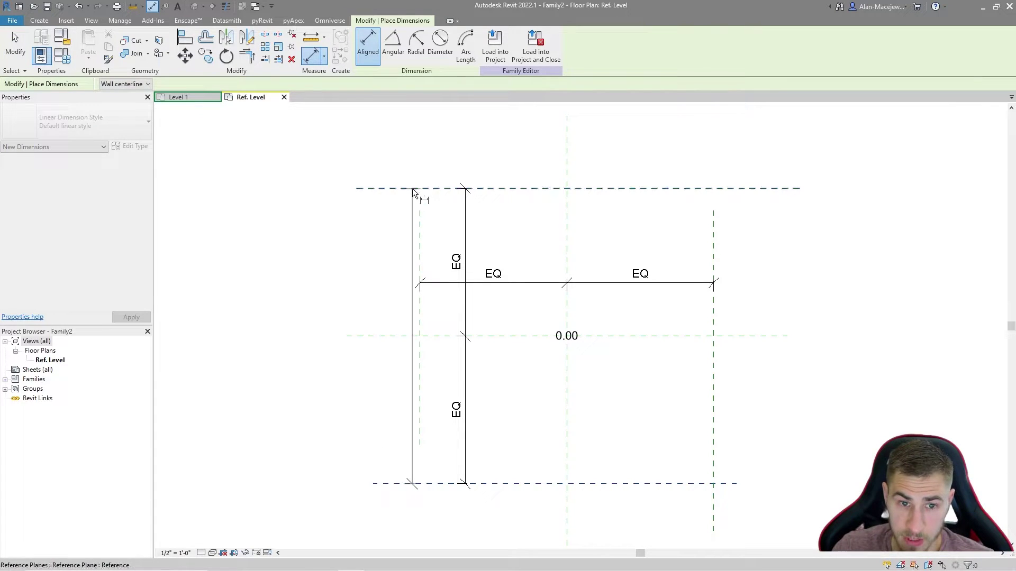
left_click(412, 189)
left_click(402, 260)
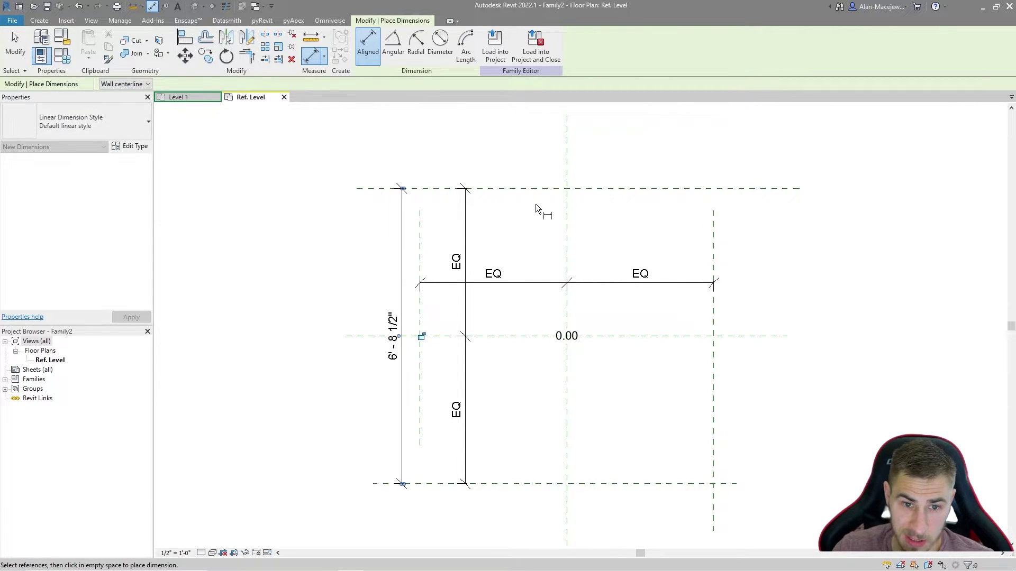
left_click(419, 227)
left_click(711, 250)
left_click(688, 165)
key("Escape")
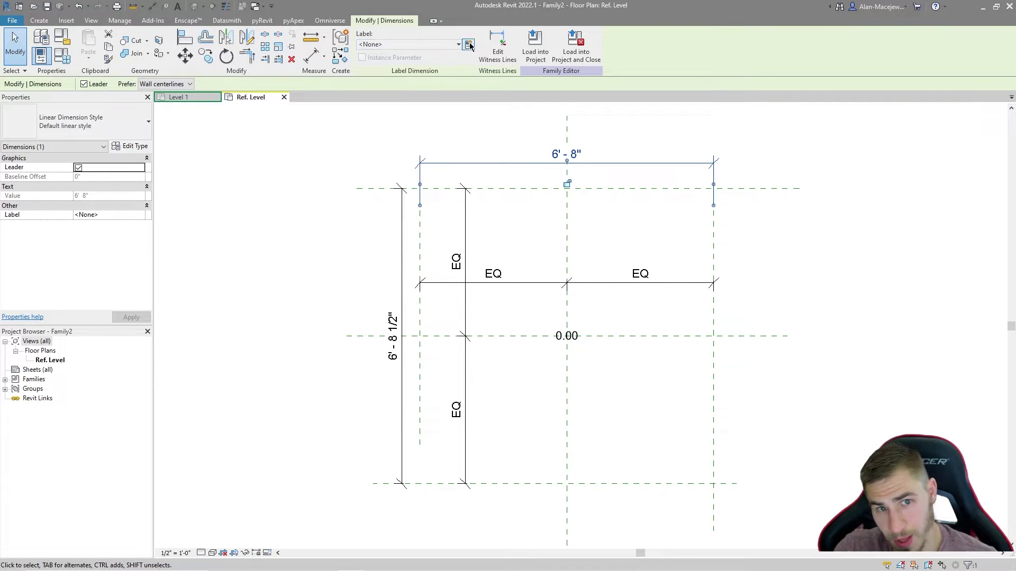
Begin a new instance label parameter for the overall horizontal dimension and set its type to shared parameter.
left_click(411, 46)
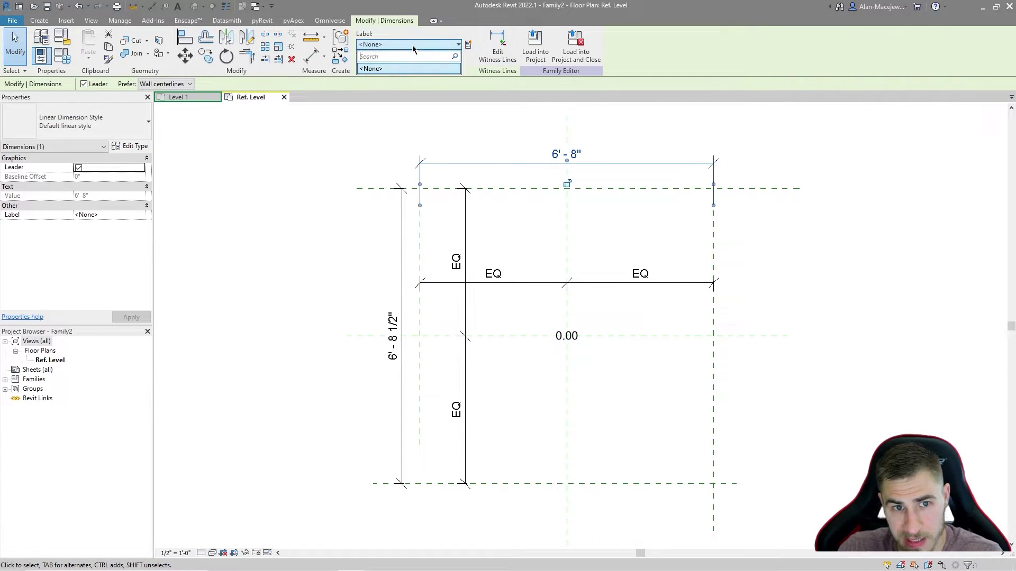
left_click(377, 70)
left_click(469, 46)
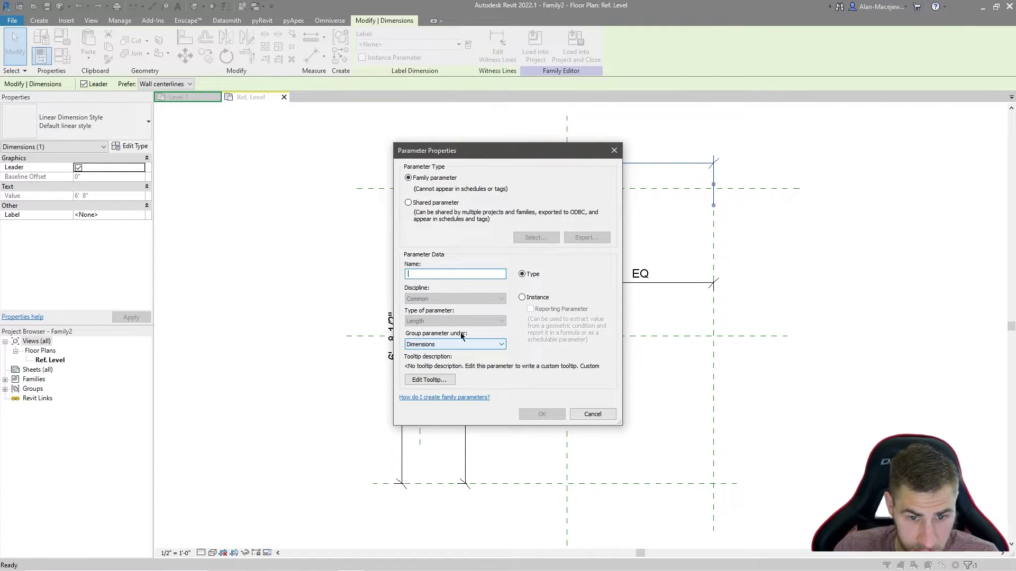
left_click(523, 297)
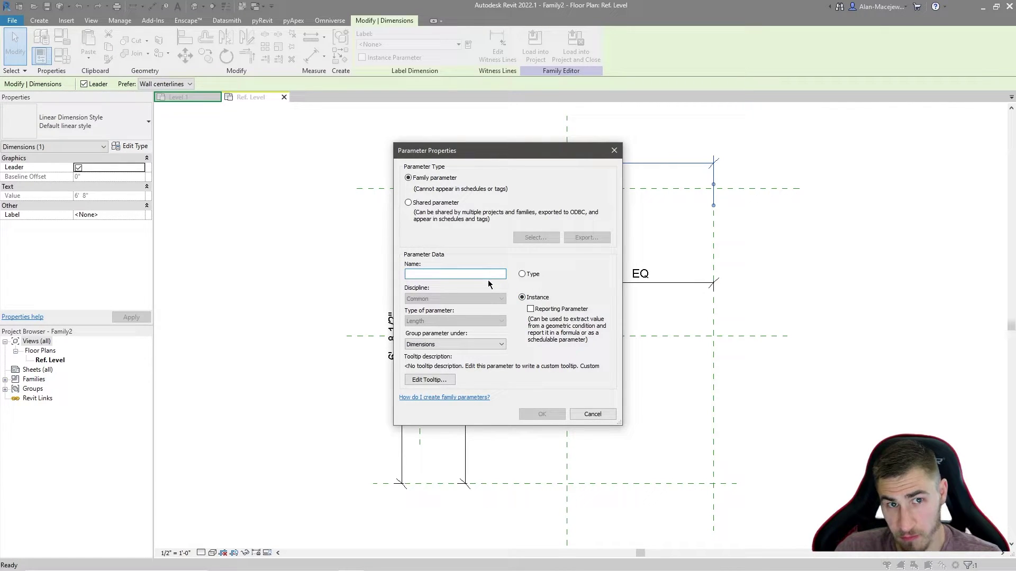
type("Length")
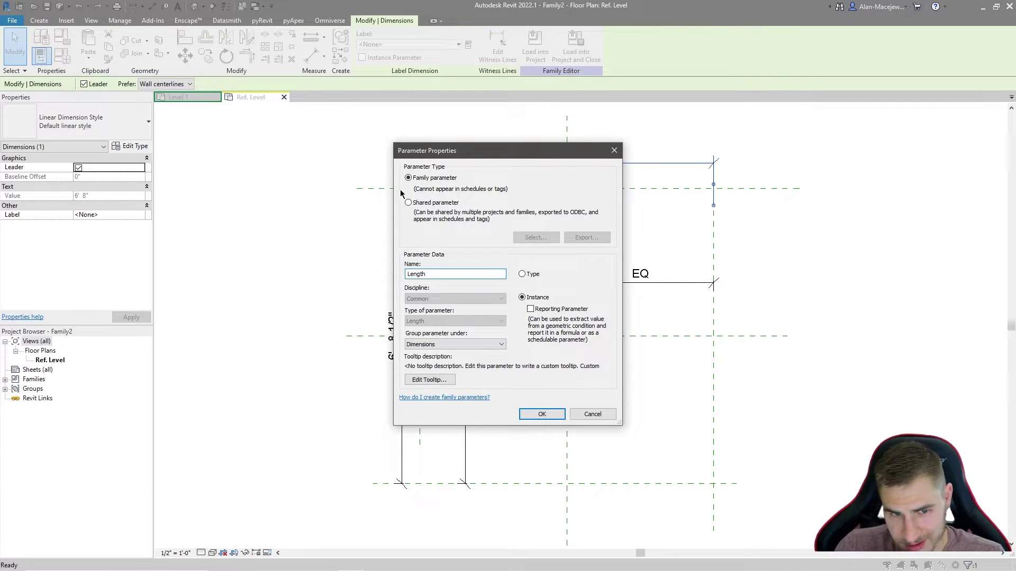
left_click(442, 204)
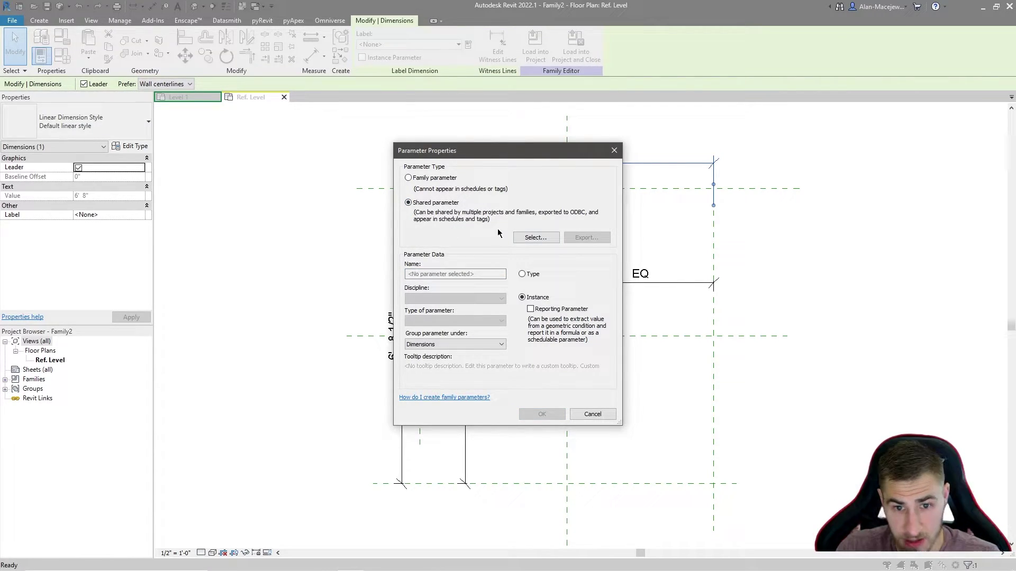
left_click(535, 237)
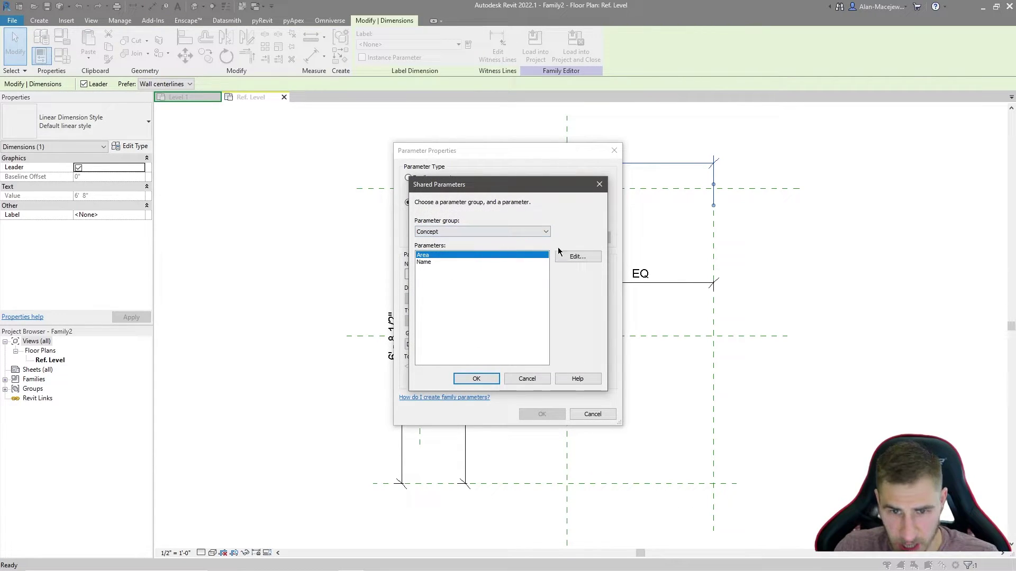
Add a shared parameter named Length to the Concept group, with discipline Common and type Length.
left_click(577, 257)
left_click(610, 244)
type("Len")
key("Tab")
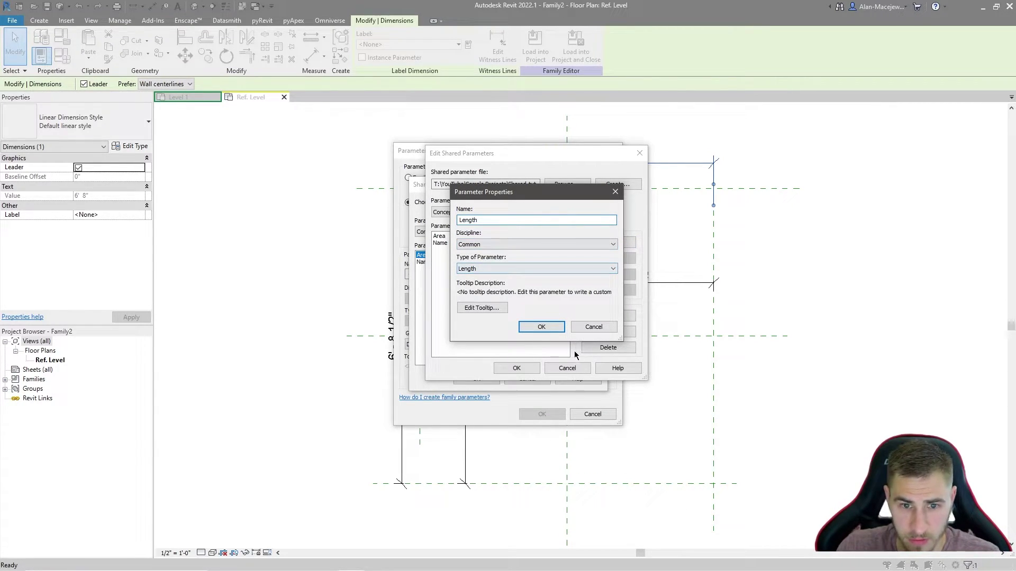
left_click(541, 327)
left_click(529, 369)
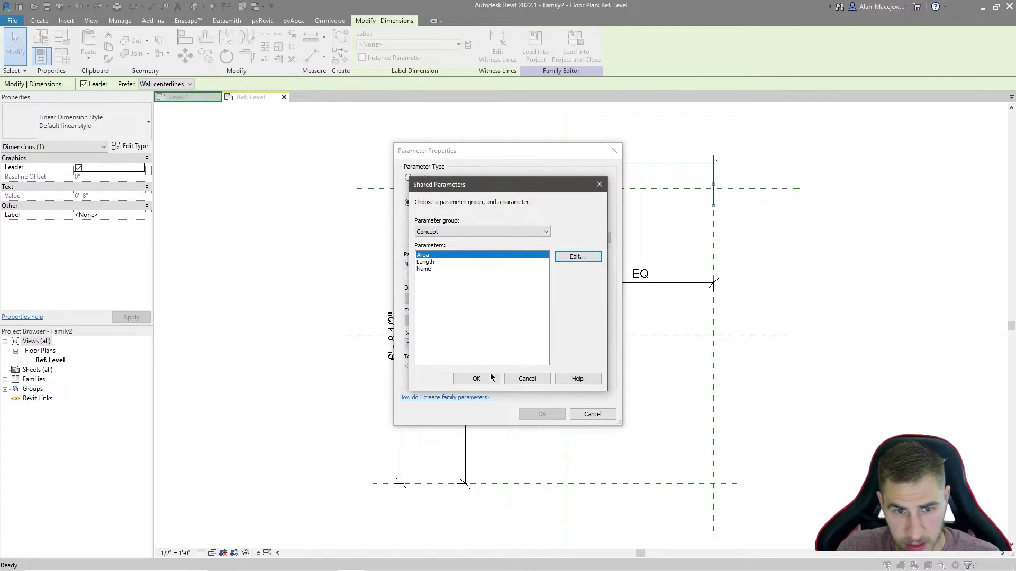
Label the overall horizontal dimension with the shared Length parameter as an instance parameter grouped under Dimensions.
left_click(426, 262)
left_click(476, 378)
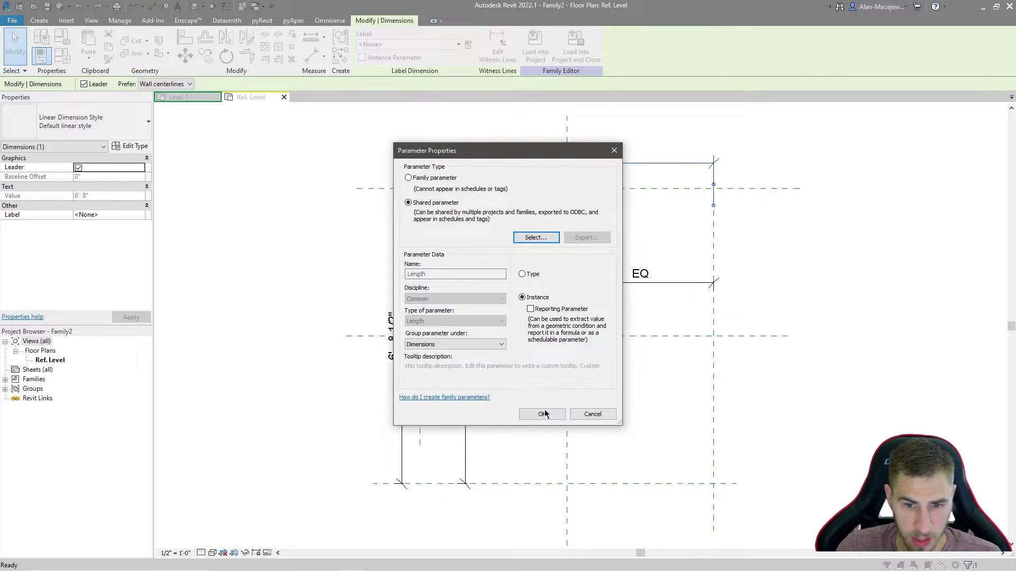
left_click(544, 413)
Begin a new label parameter named Width for the overall vertical dimension and make it a shared parameter.
left_click(393, 338)
left_click(468, 45)
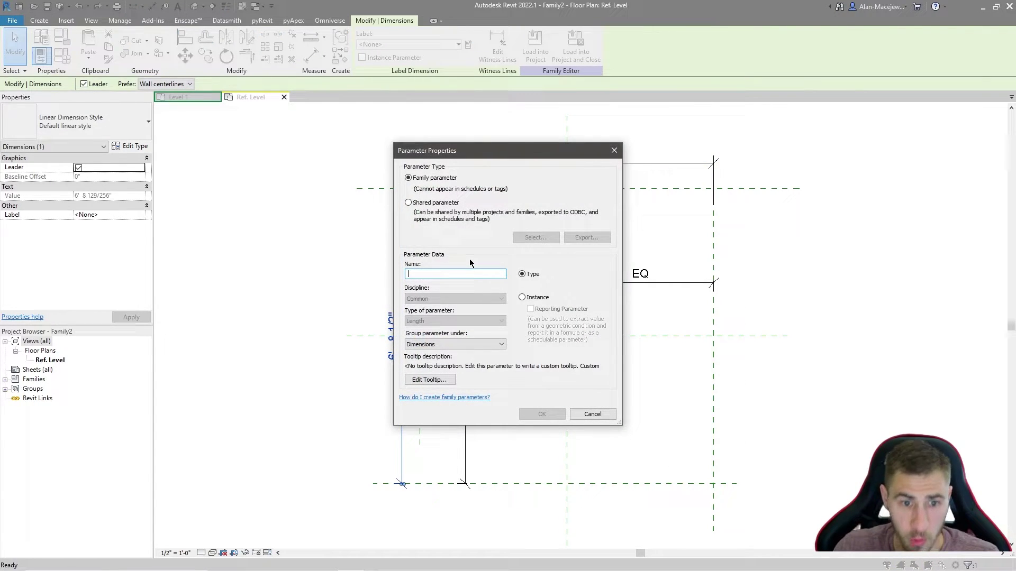
type("Width")
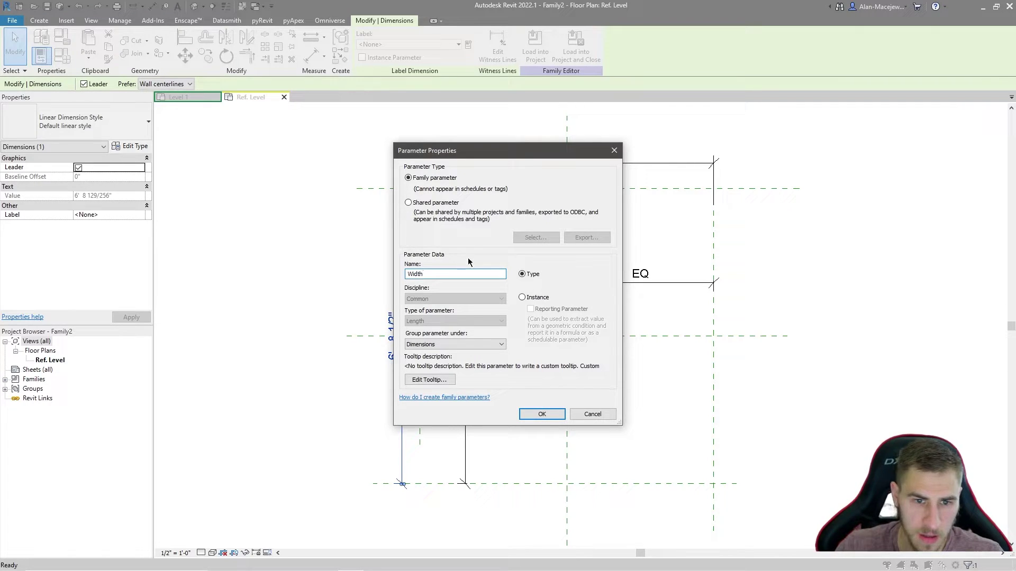
left_click(408, 202)
left_click(535, 237)
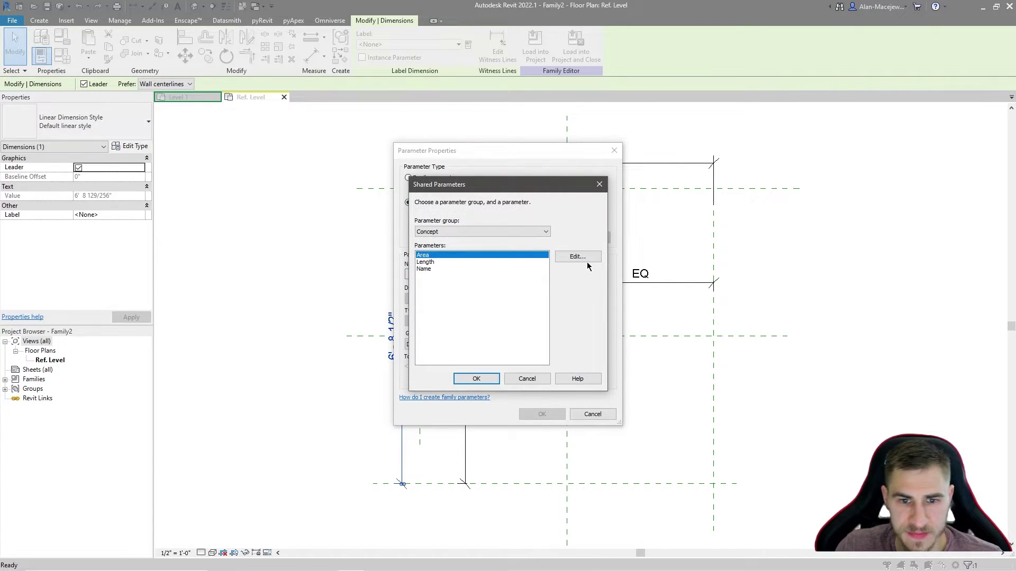
Add a shared parameter named Width to the Concept group, with discipline Common and type Length.
left_click(586, 261)
left_click(608, 242)
type("Width")
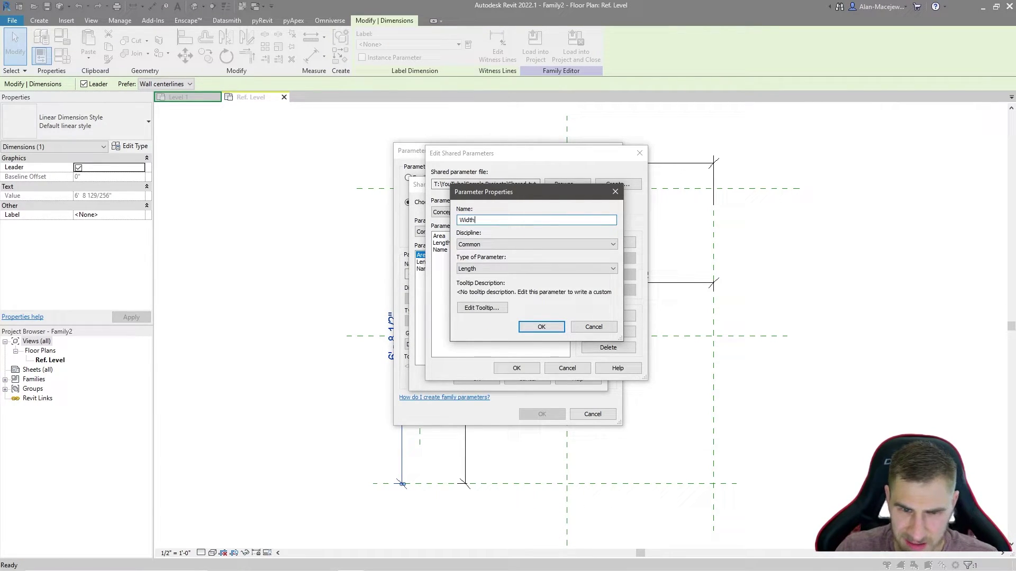
left_click(541, 327)
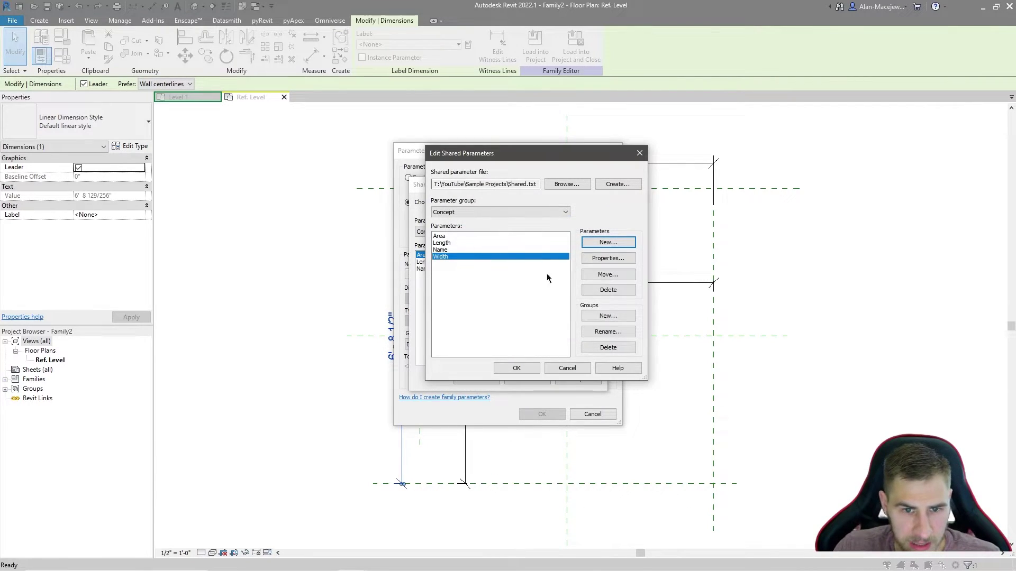
left_click(515, 368)
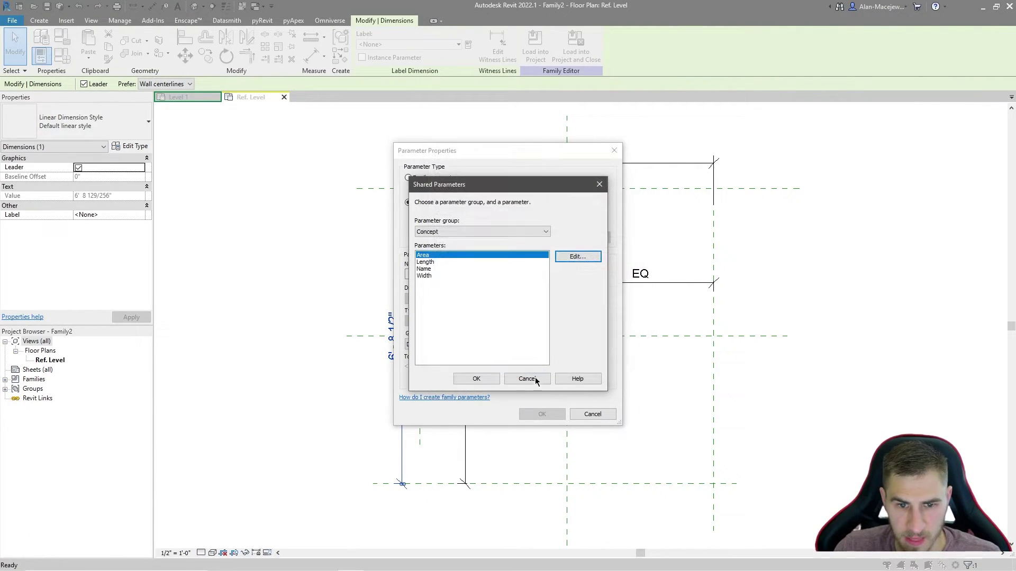
Label the overall vertical dimension with the shared Width parameter as an instance parameter grouped under Dimensions.
left_click(435, 275)
left_click(476, 379)
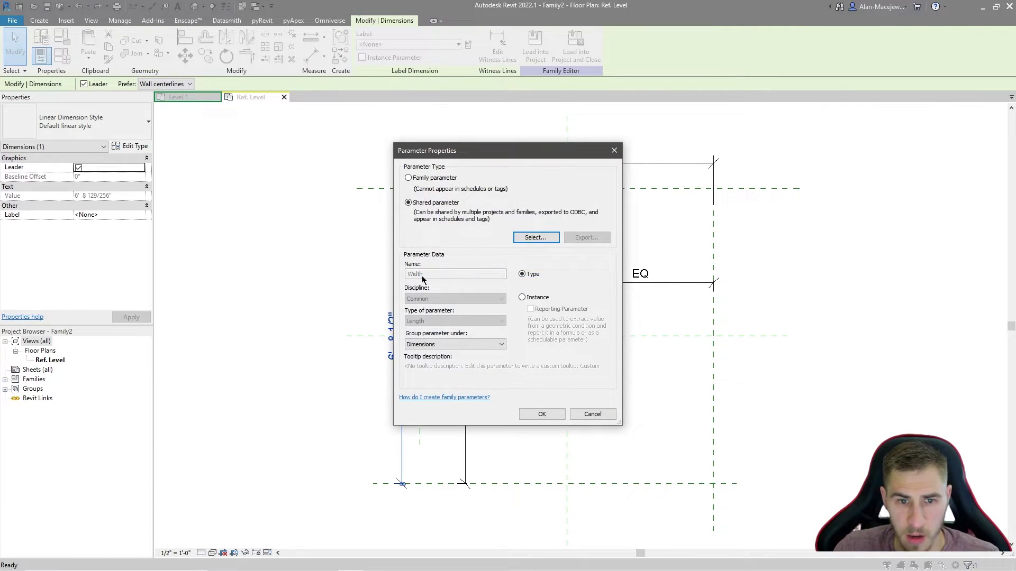
left_click(521, 297)
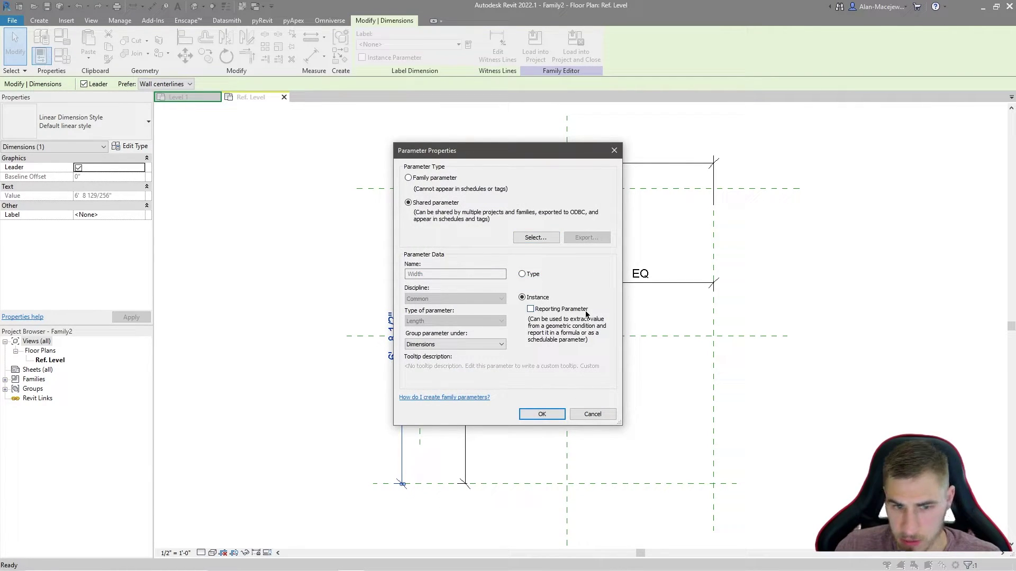
left_click(541, 414)
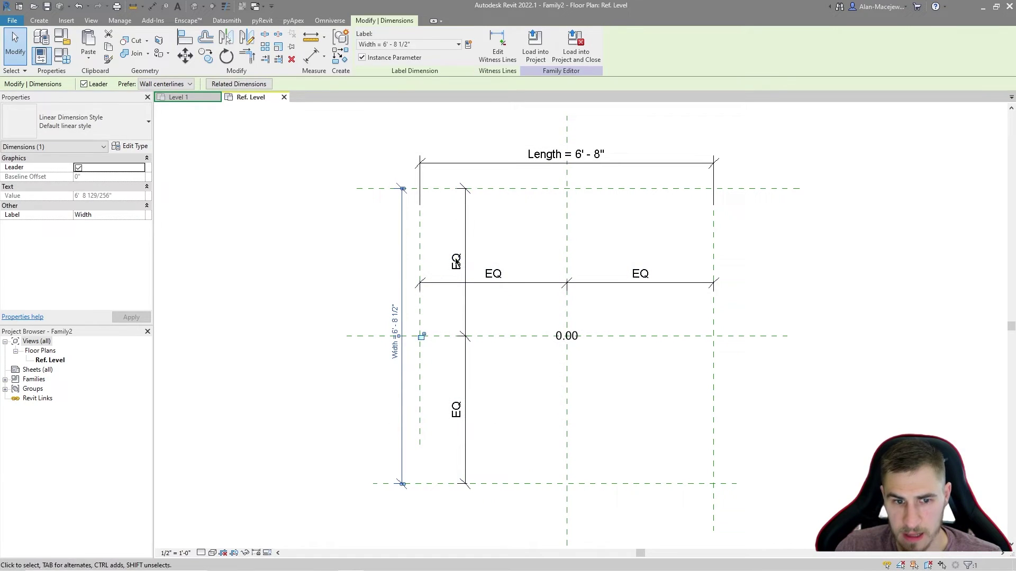
left_click(800, 227)
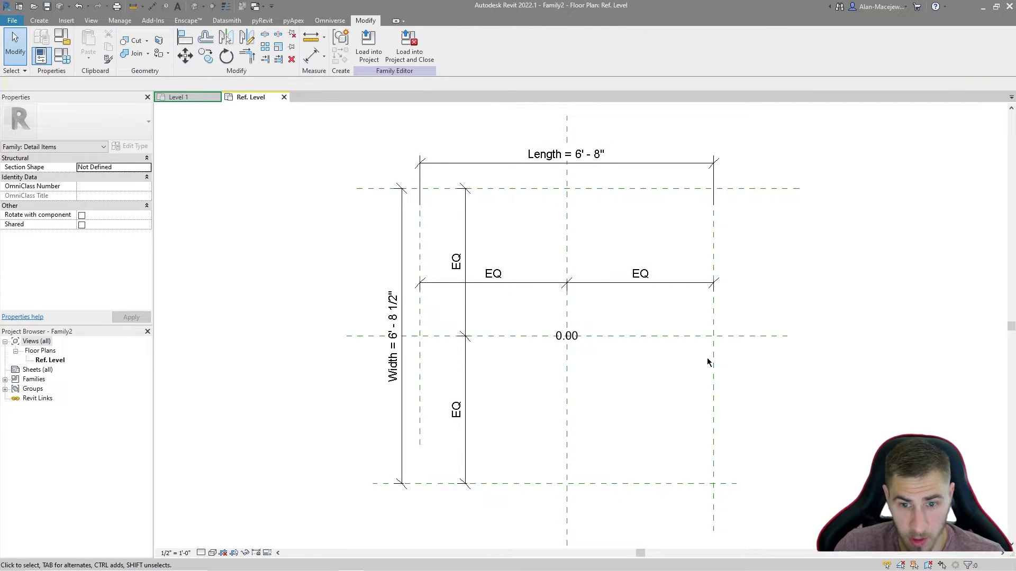
Set the Length dimension to 10' and the Width dimension to 5'.
left_click(597, 158)
left_click(582, 154)
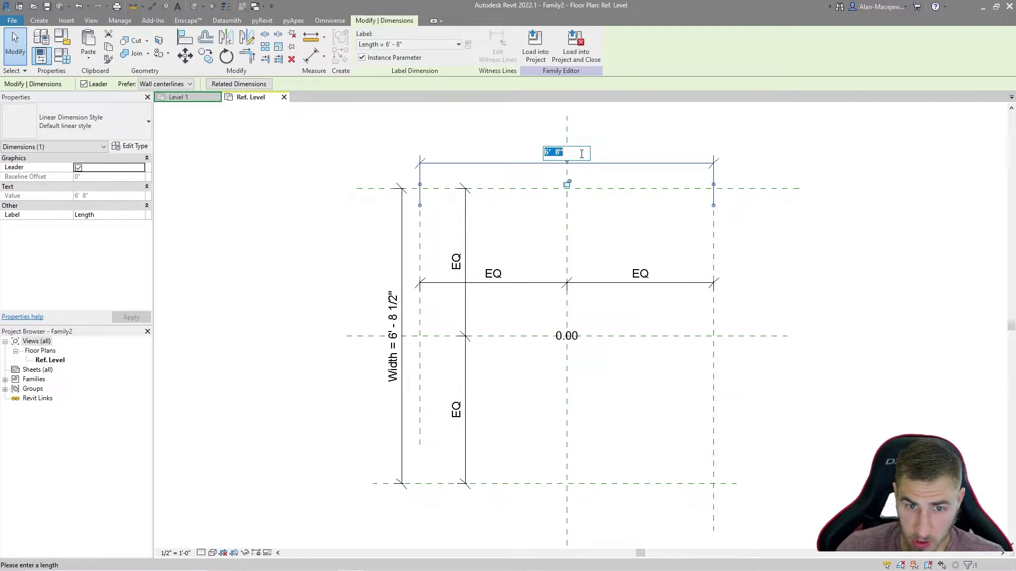
type("10")
key("Return")
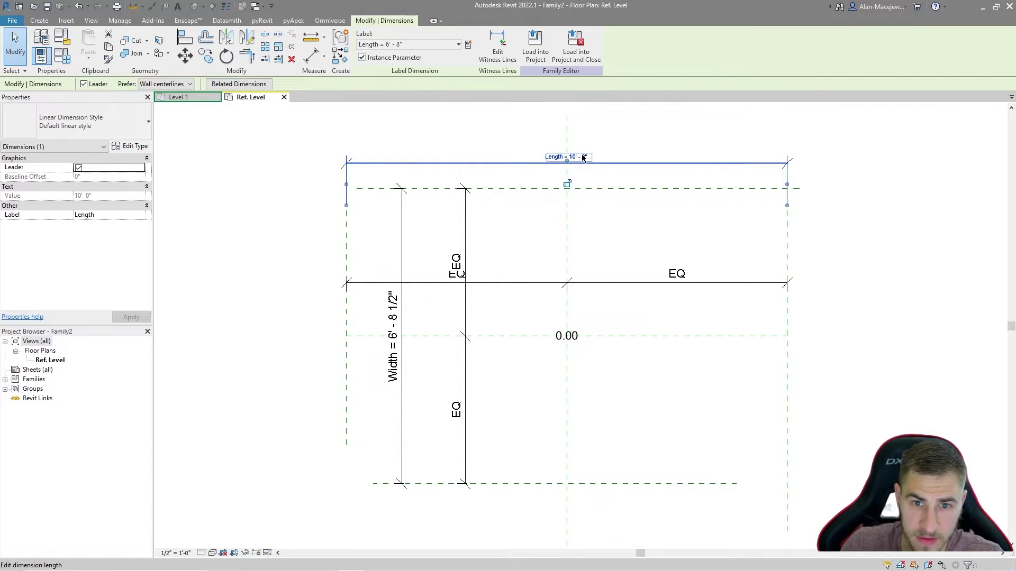
left_click(867, 373)
left_click(393, 344)
left_click(393, 336)
type("5")
key("Return")
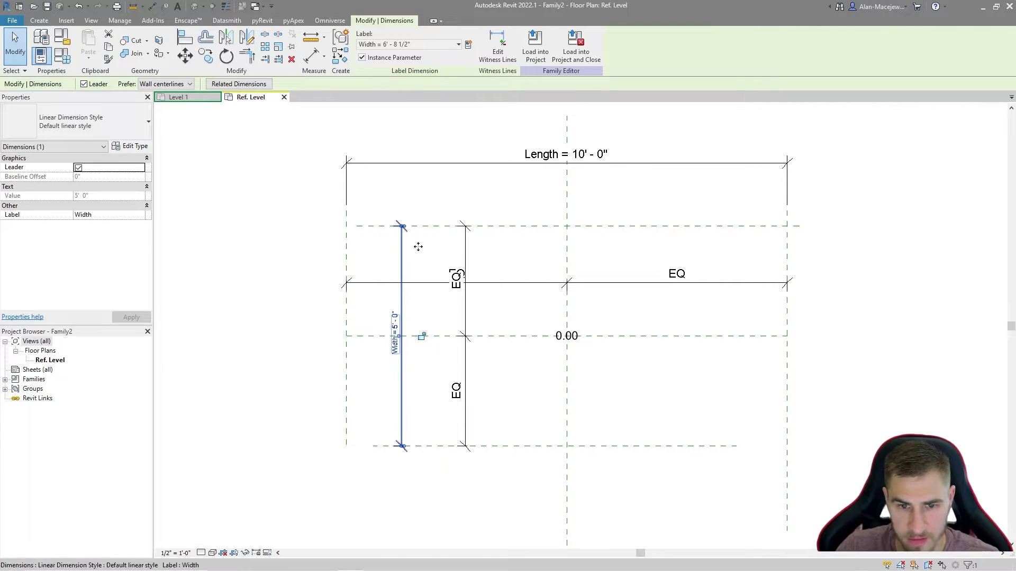
Move the vertical EQ dimension closer to the centre and the Width dimension outside the left reference plane.
left_click_drag(465, 230, 501, 235)
left_click(918, 270)
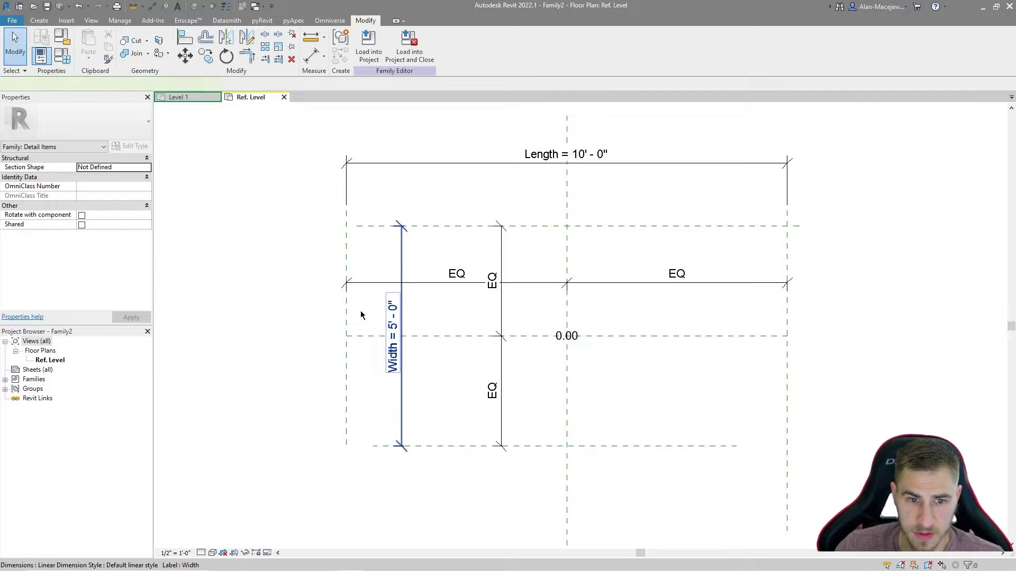
left_click_drag(378, 313, 304, 313)
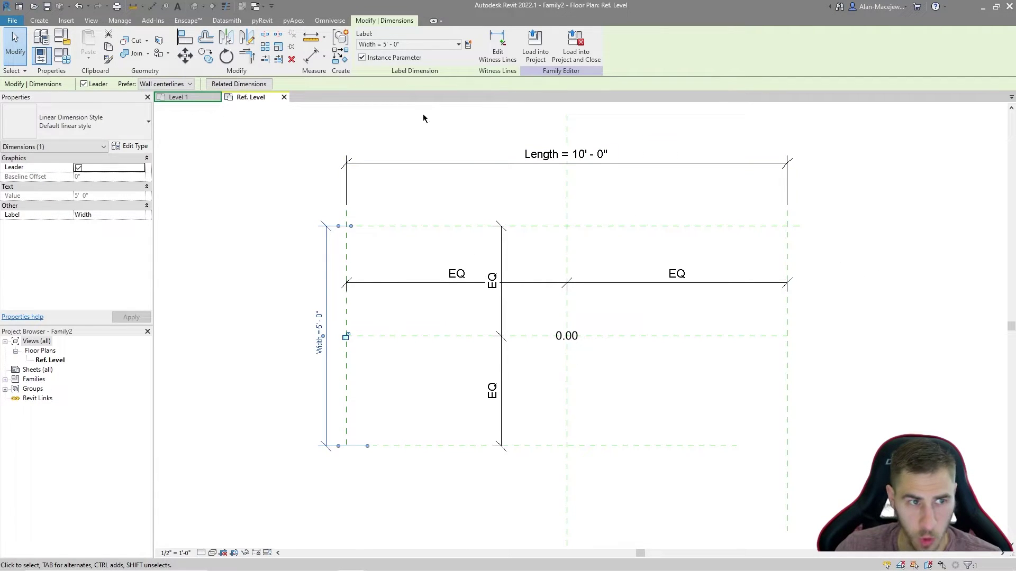
middle_click_drag(633, 336, 626, 345)
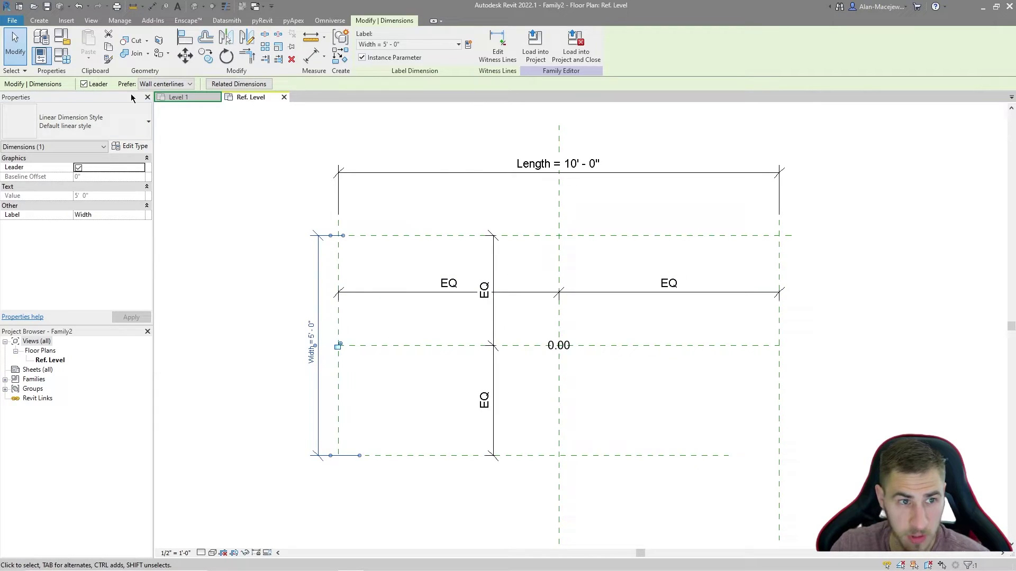
Start a filled region and sketch a small rectangular boundary around the centre, inside the outer reference planes.
left_click(38, 21)
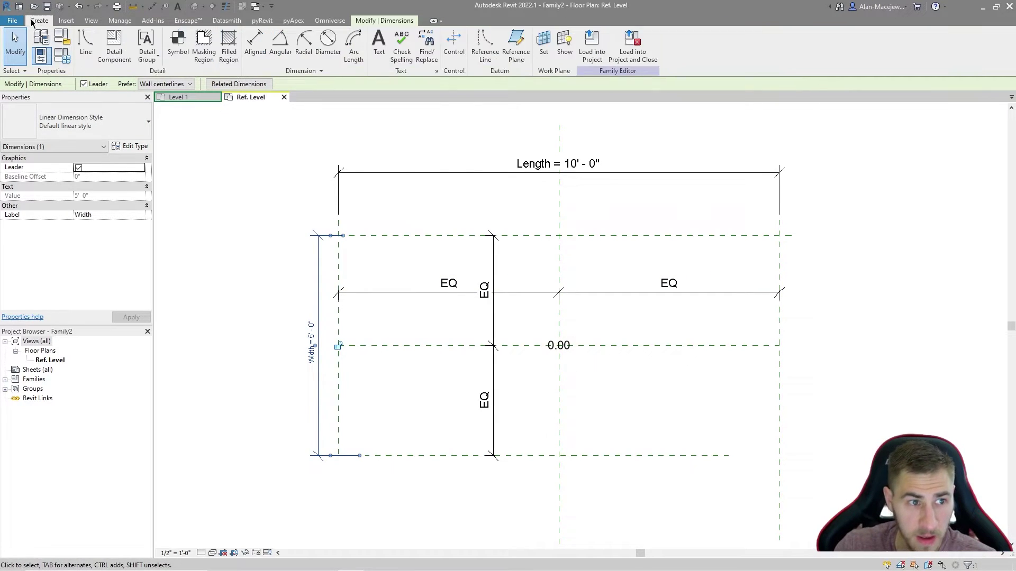
left_click(223, 50)
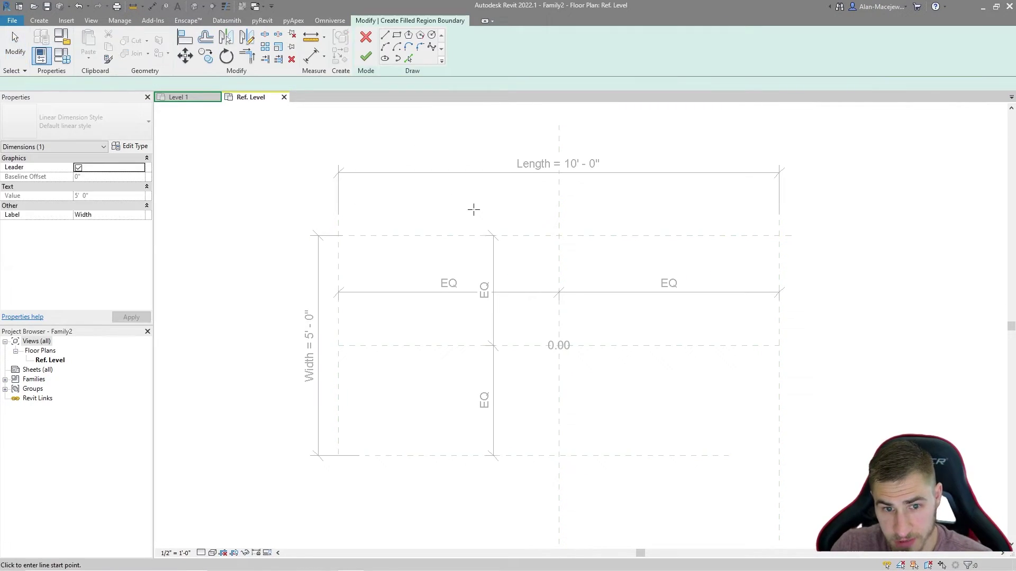
left_click(397, 35)
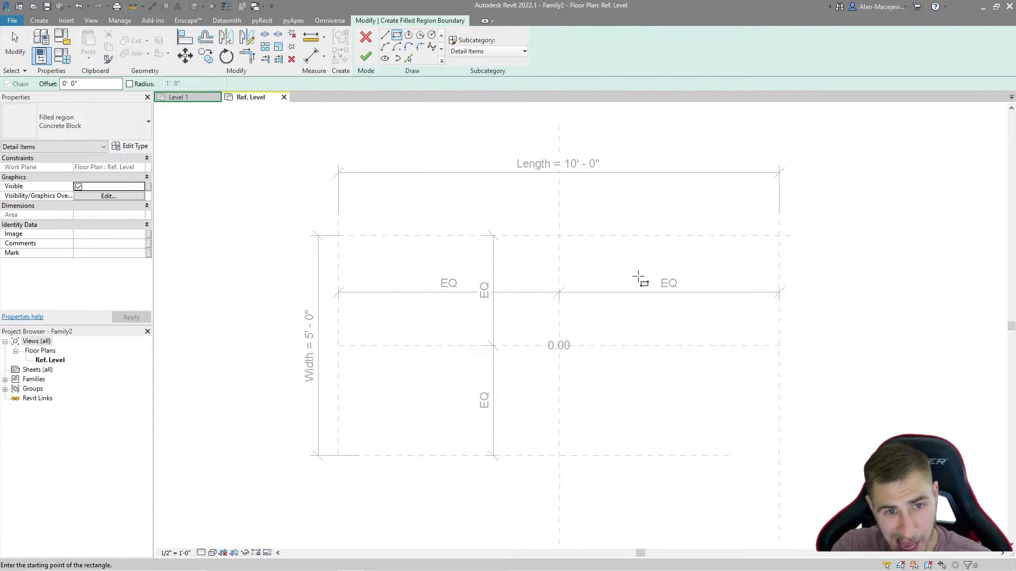
left_click(615, 283)
left_click(468, 378)
key("Escape")
key("Escape")
Assign the Medium Lines subcategory to all four boundary lines and finish the filled region.
left_click_drag(678, 271, 412, 423)
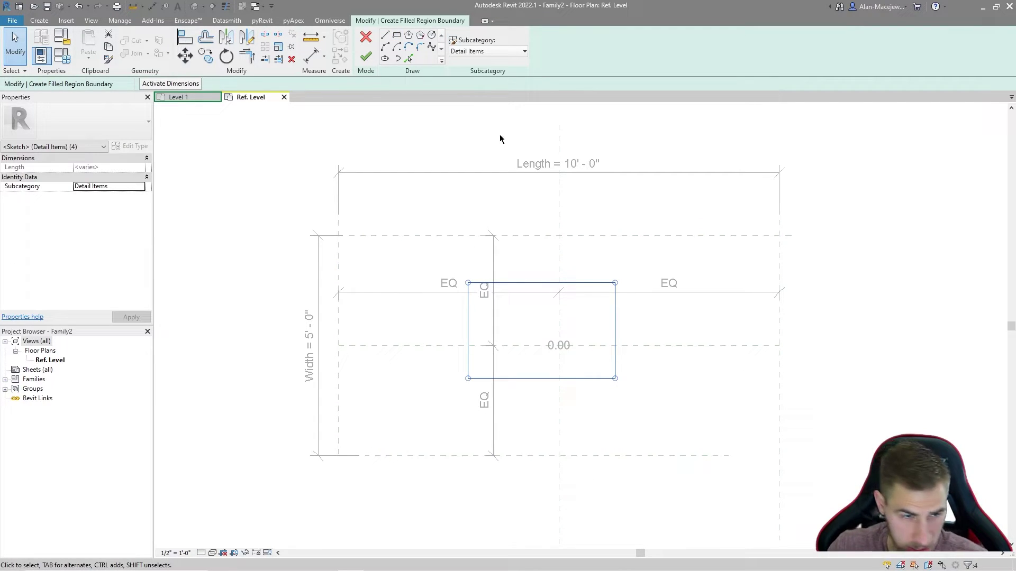
left_click(487, 51)
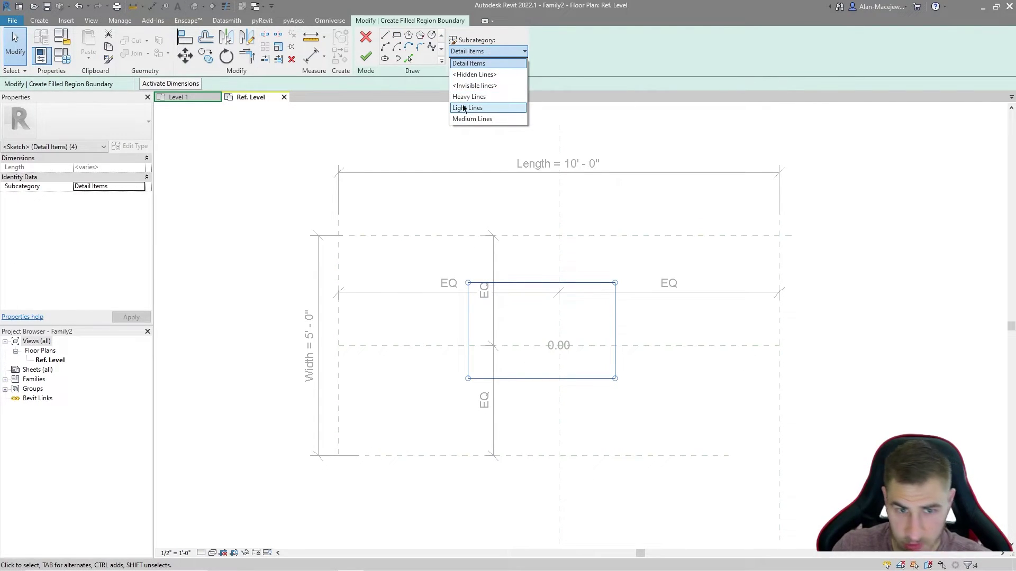
left_click(508, 119)
left_click(643, 369)
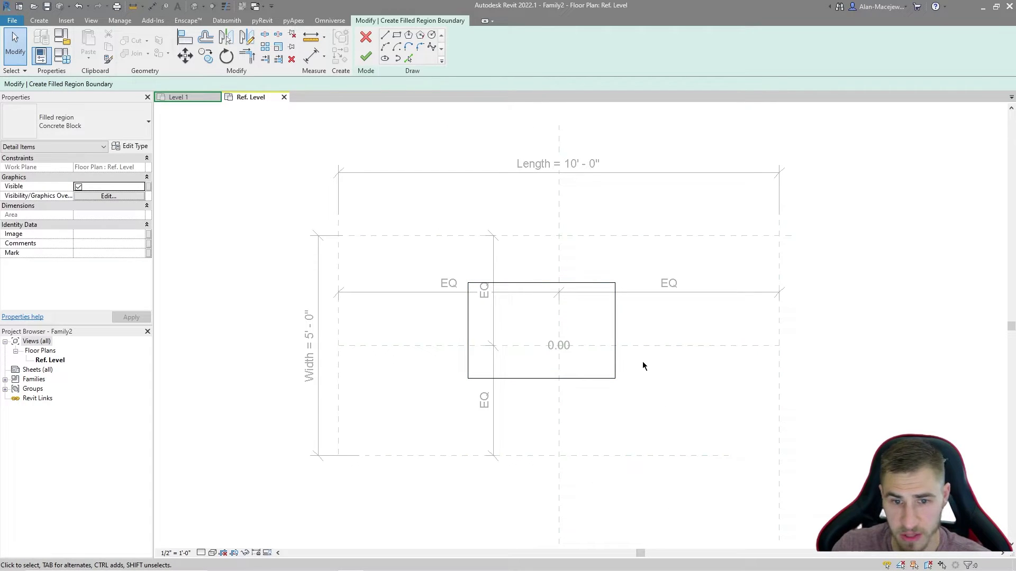
left_click(367, 55)
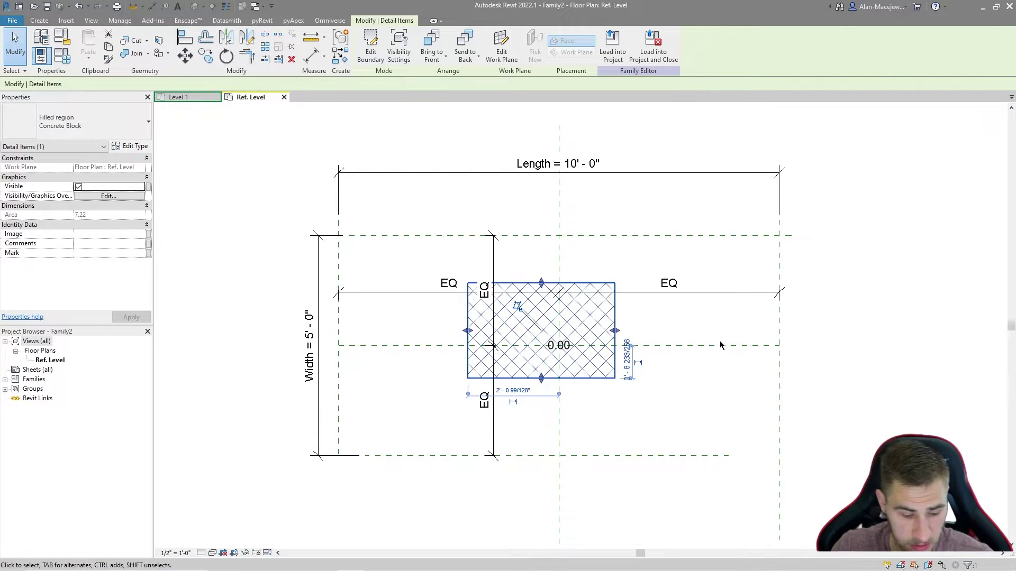
Align and lock the filled region's left and top edges to the left and top reference planes.
key("a")
key("l")
left_click(339, 397)
left_click(467, 325)
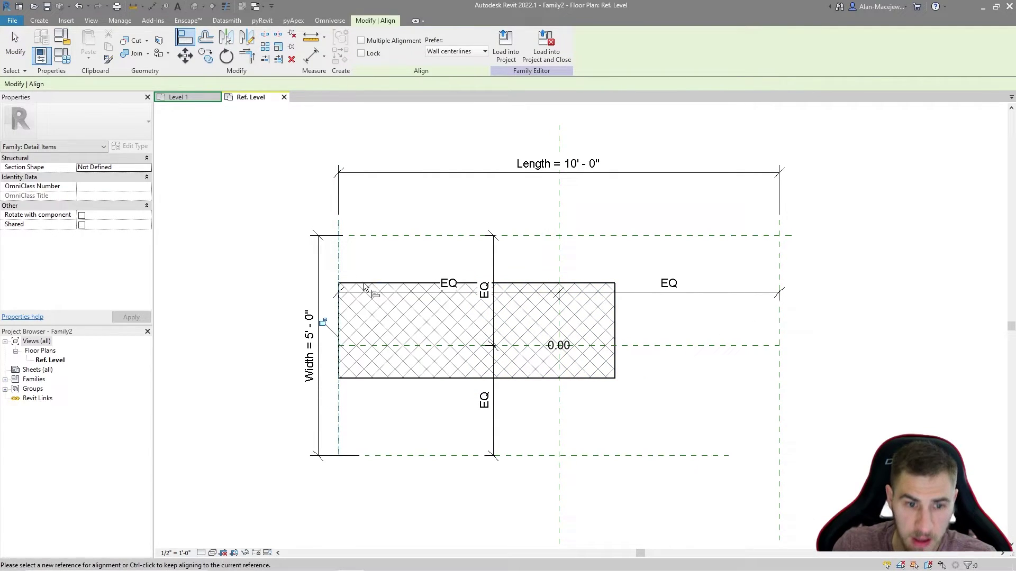
left_click(322, 321)
left_click(534, 236)
left_click(550, 284)
left_click(581, 219)
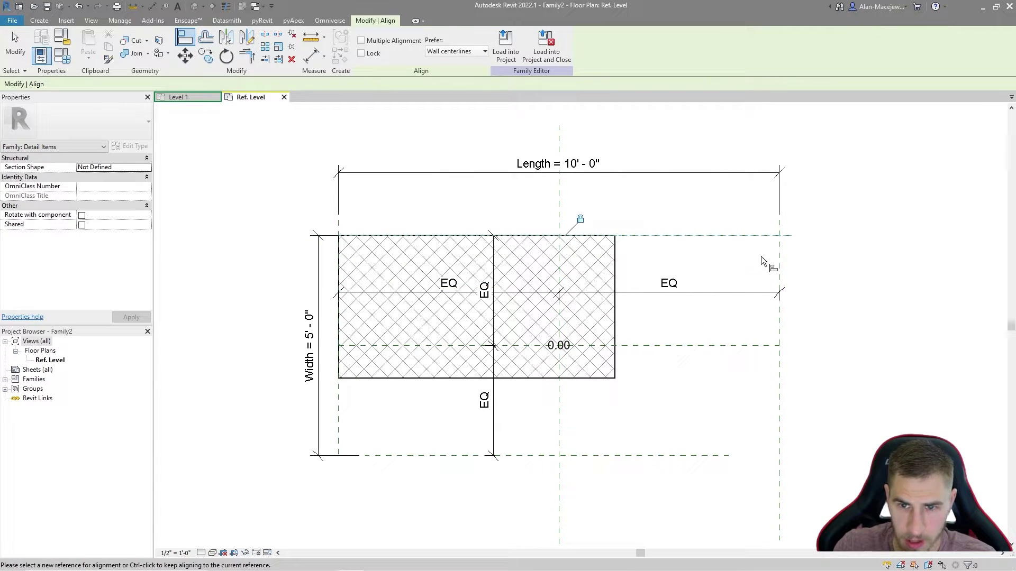
Align and lock the filled region's right and bottom edges to the right and bottom reference planes.
left_click(781, 267)
left_click(617, 284)
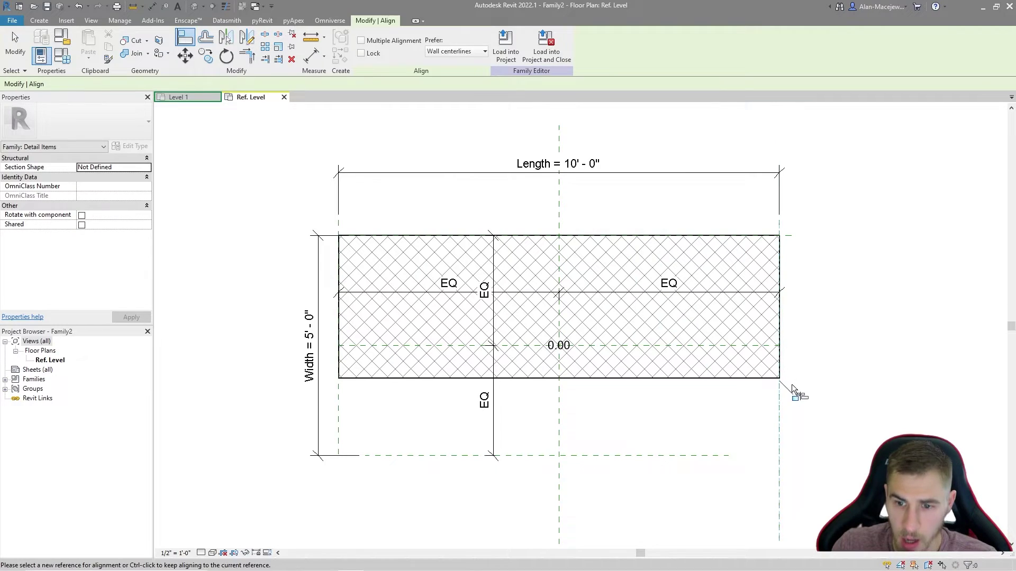
left_click(696, 455)
left_click(674, 382)
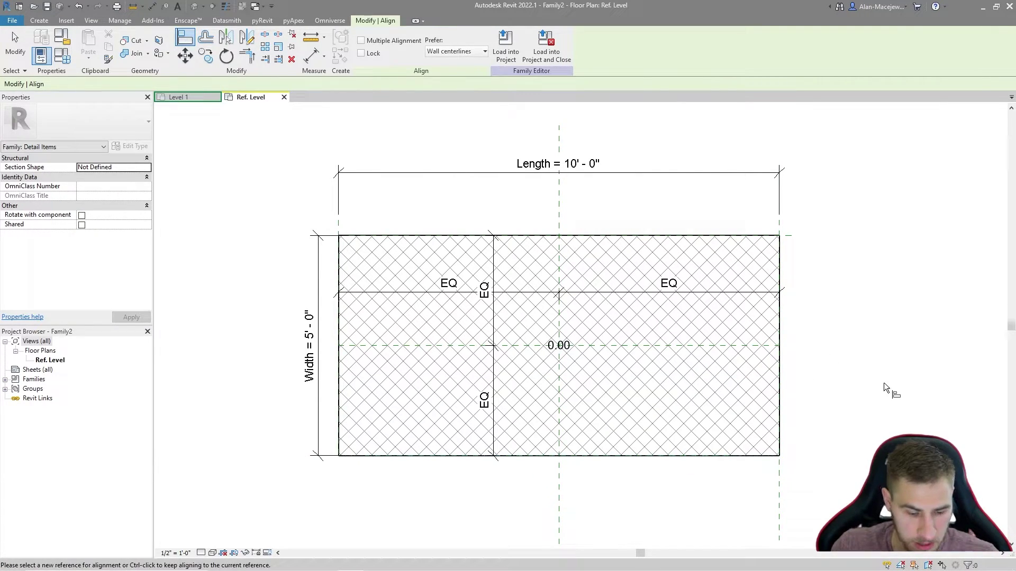
key("Escape")
key("Escape")
Test the filled region by moving the right reference plane outward, and undo the last move.
left_click(780, 492)
left_click_drag(828, 490, 916, 486)
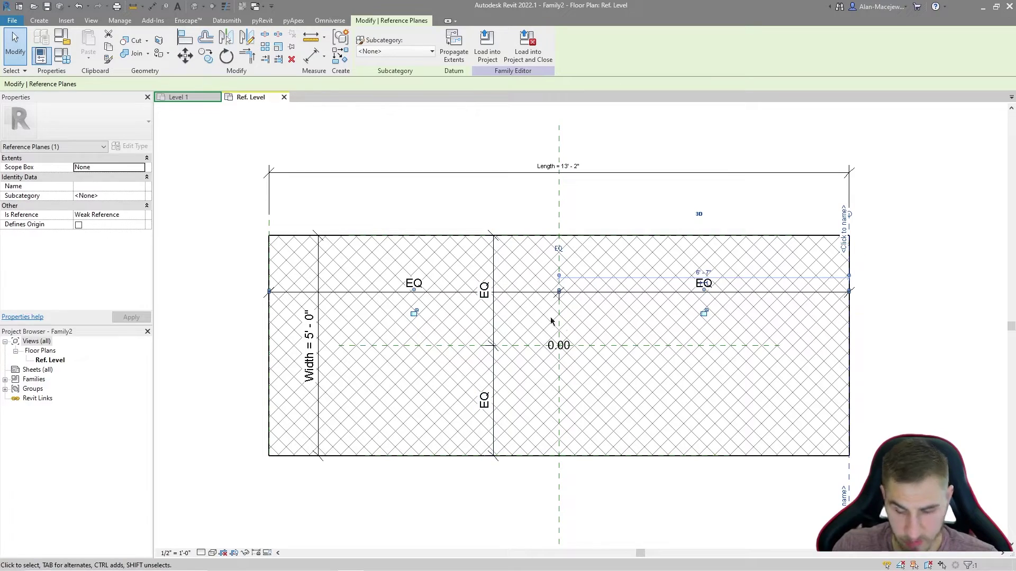
key("ctrl+z")
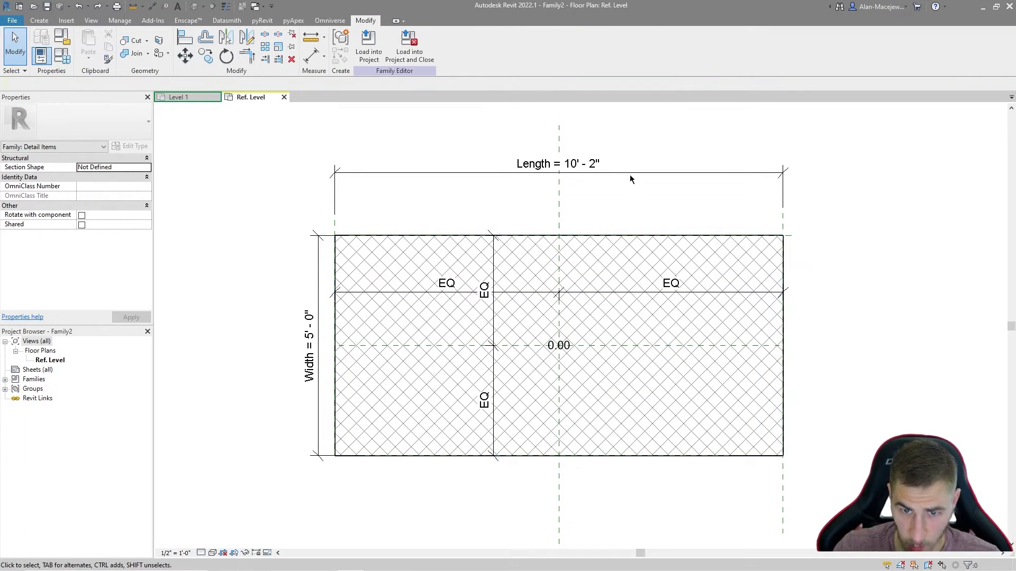
Set the Length dimension to 10' and move its dimension line closer to the filled region.
left_click(593, 165)
left_click(592, 165)
left_click(581, 167)
left_click(580, 166)
type("10")
key("Return")
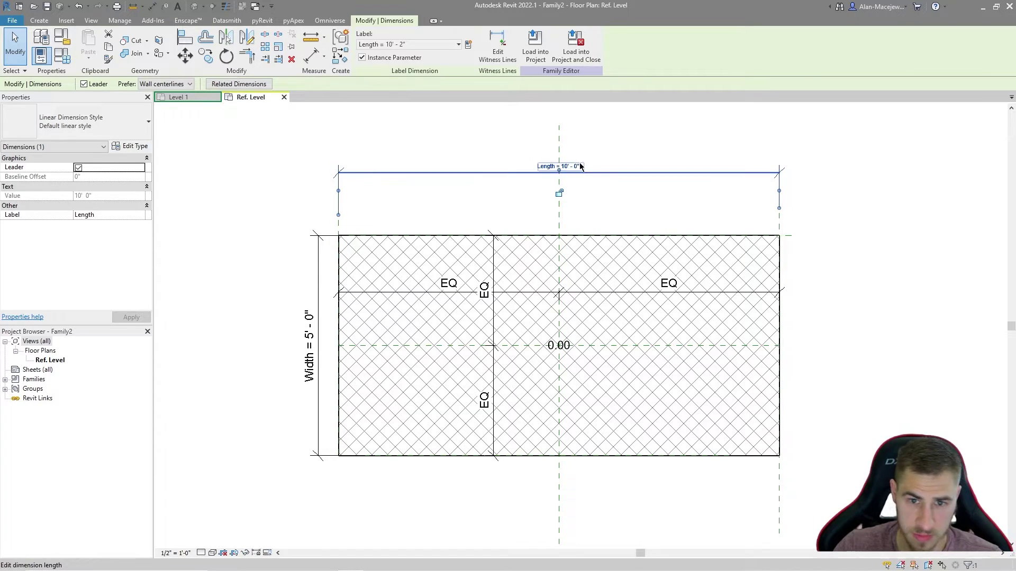
left_click(832, 181)
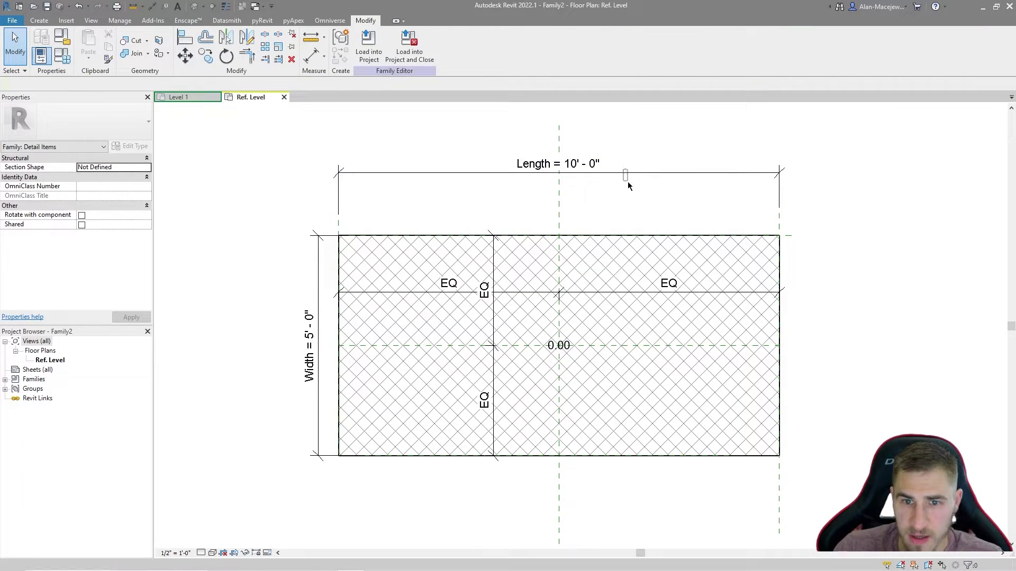
left_click_drag(735, 197, 733, 197)
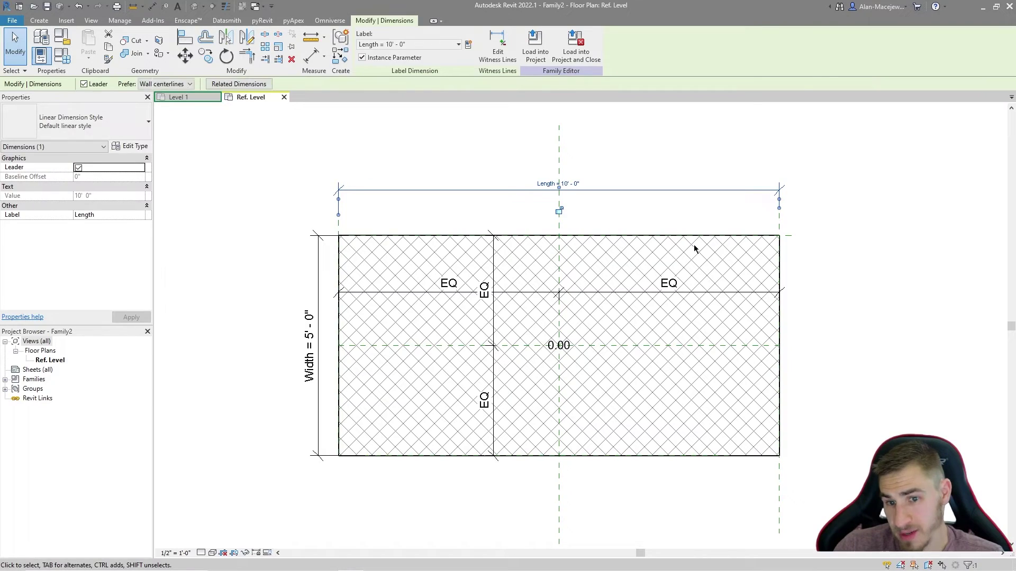
Examine the filled region types available for the rectangular region without changing its type.
left_click(694, 234)
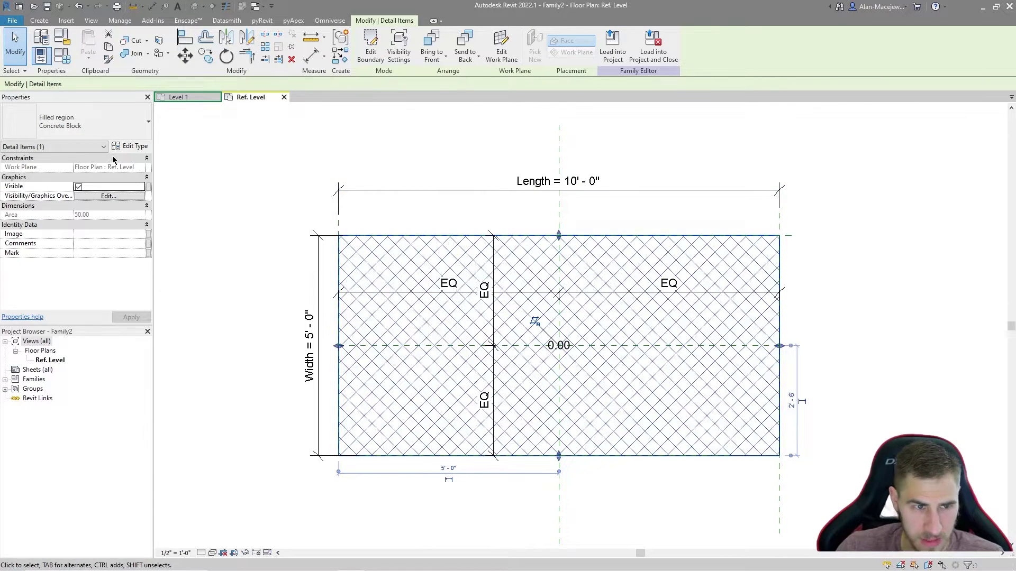
left_click(127, 122)
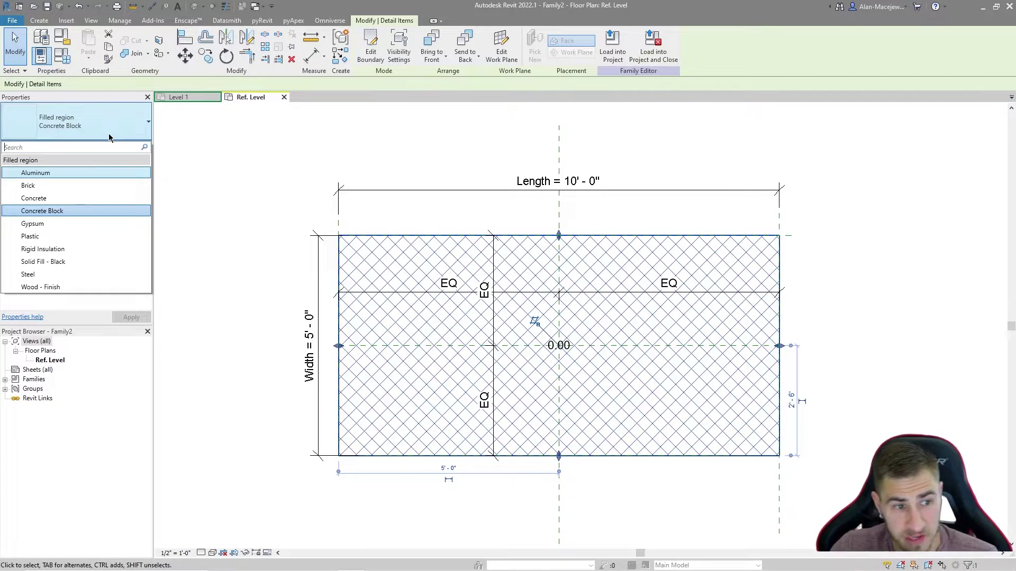
key("Escape")
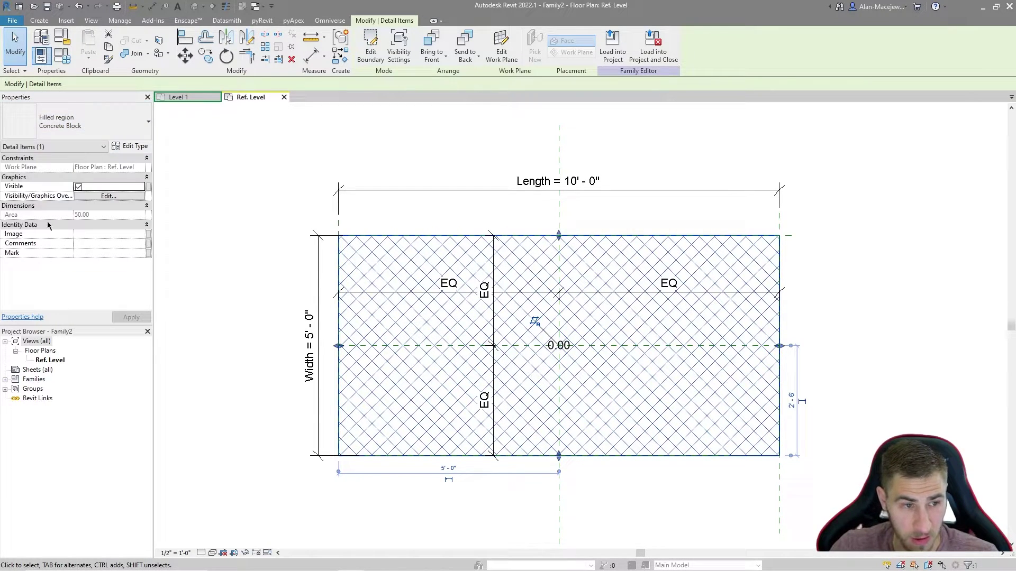
Change the filled region to the Solid Fill - Black type and duplicate that type as Solid Fill - Blue.
left_click(116, 124)
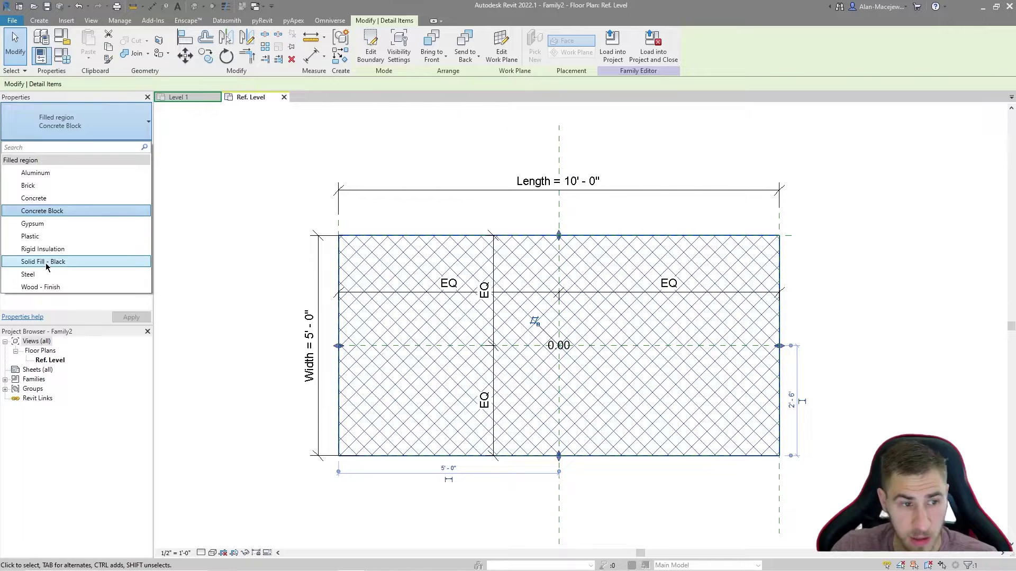
left_click(48, 263)
left_click(130, 147)
left_click(789, 177)
left_click(594, 167)
left_click_drag(585, 167, 631, 180)
type("Bl")
left_click(606, 197)
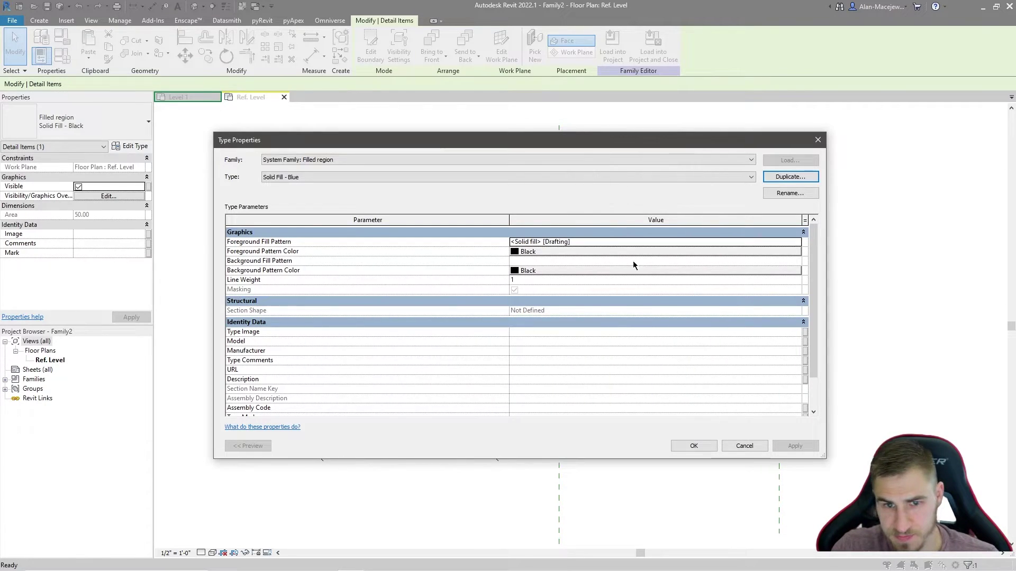
Set the Solid Fill - Blue type's foreground pattern color to light blue, RGB 196-225-255, and apply it to the region.
left_click(786, 252)
left_click(477, 224)
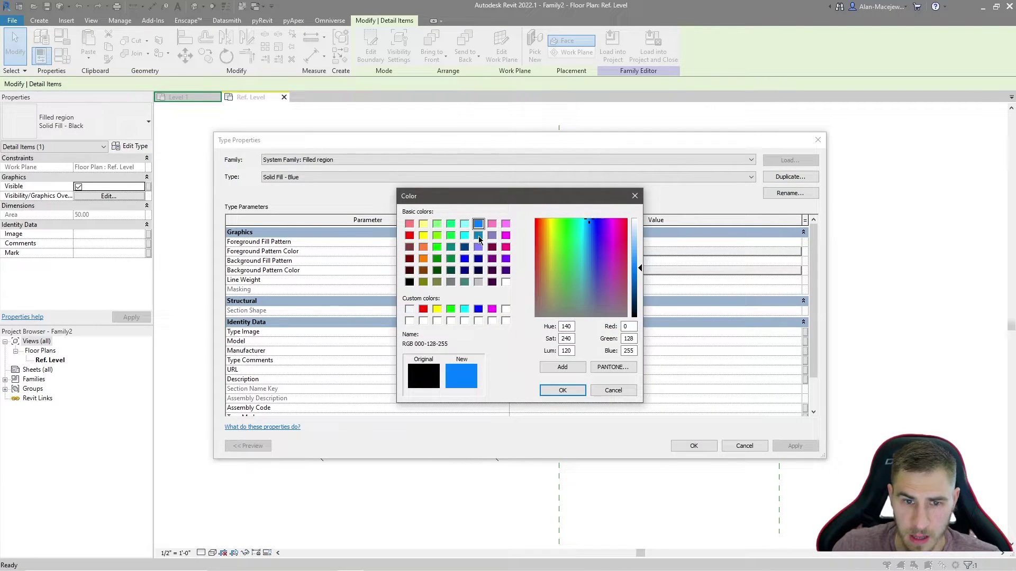
left_click_drag(639, 267, 639, 232)
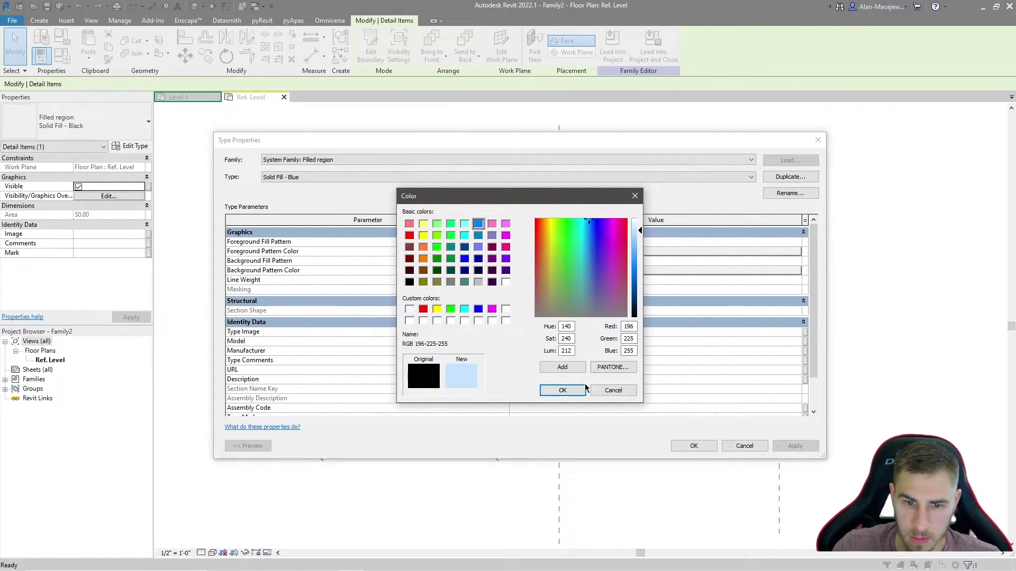
left_click(562, 390)
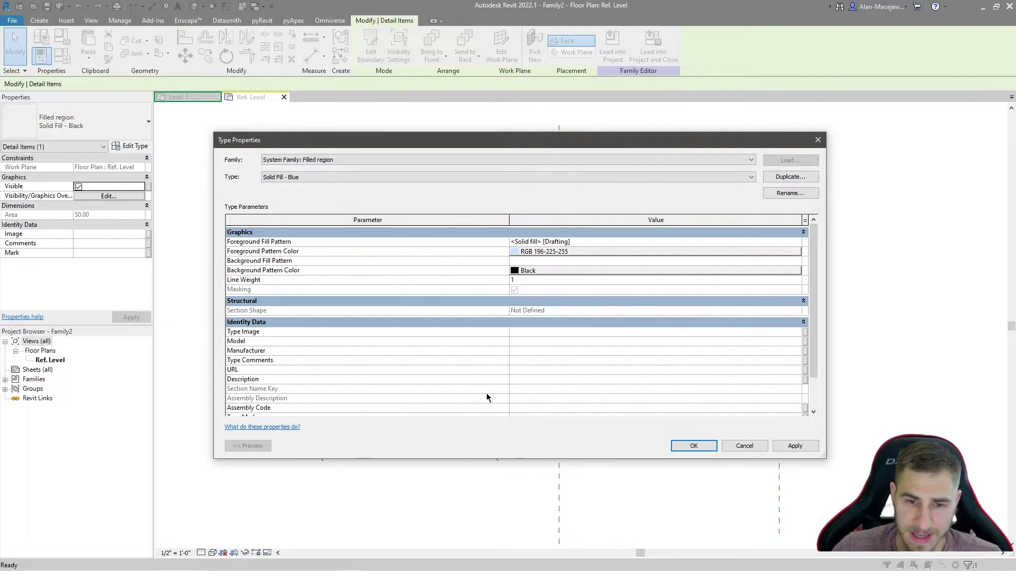
left_click(693, 446)
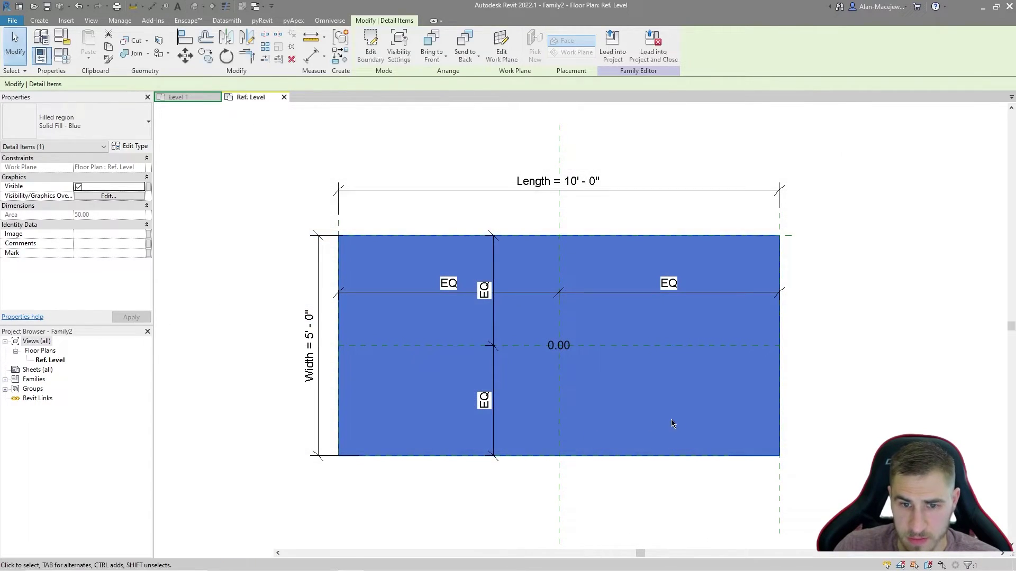
left_click(832, 347)
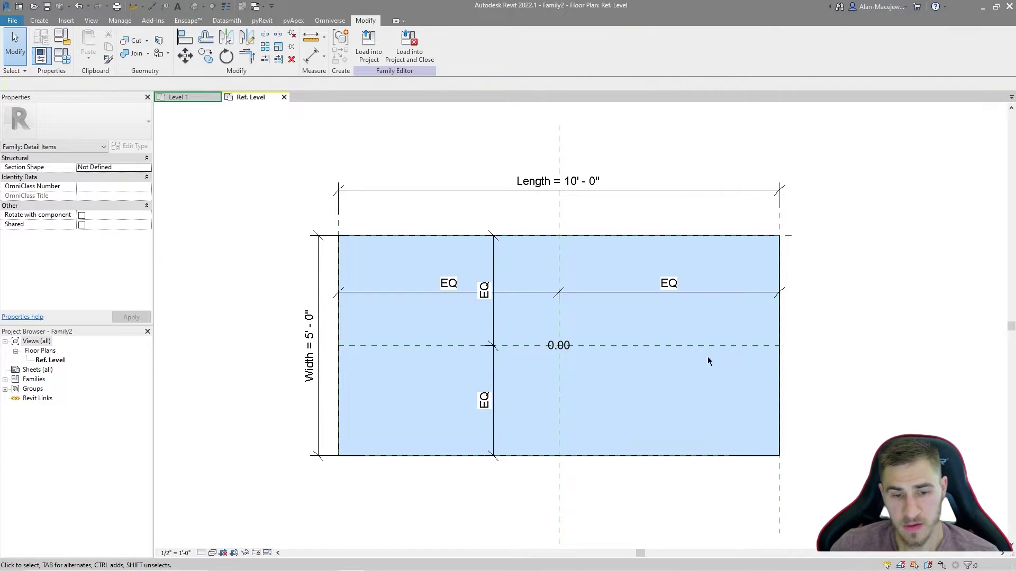
Check the family with Preview Visibility on, and turn the preview off again.
left_click(268, 554)
left_click(302, 541)
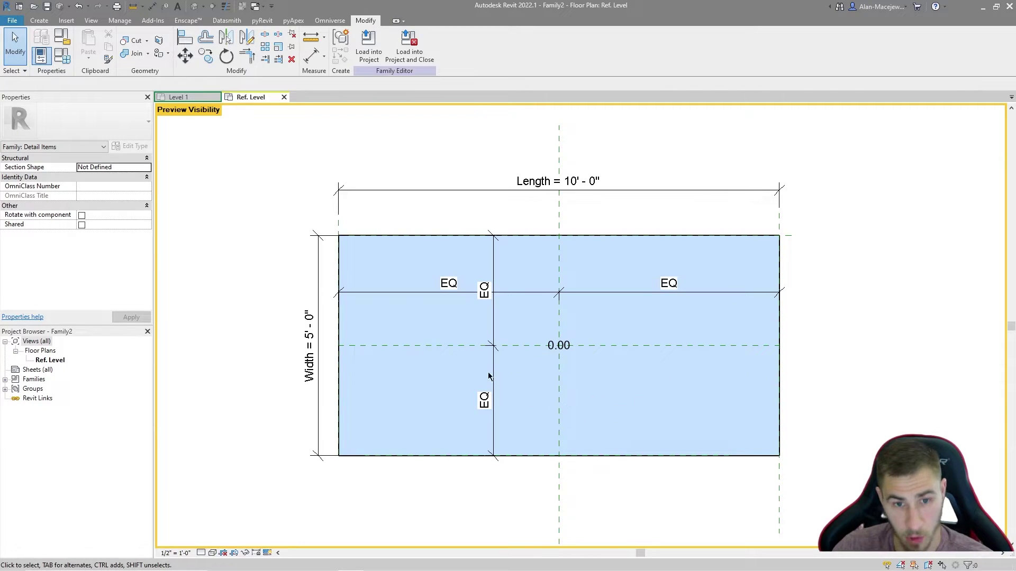
left_click(267, 553)
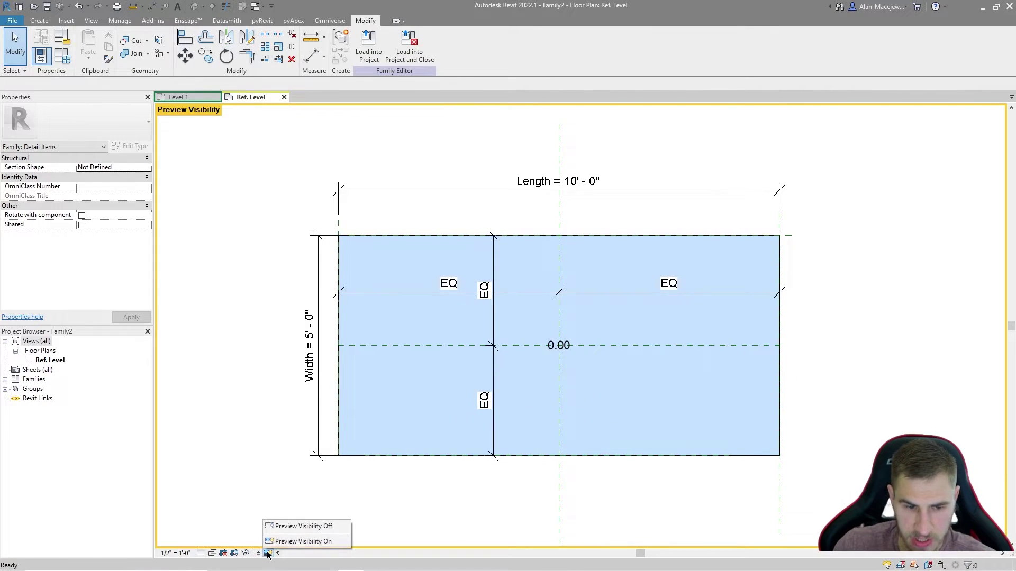
left_click(322, 527)
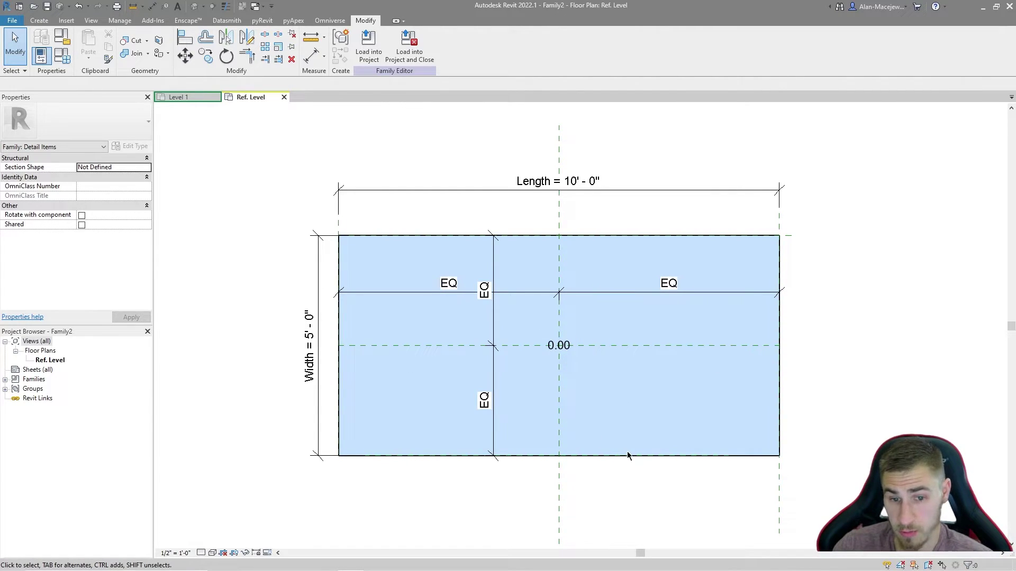
Associate the Concept Label's Name with the shared parameter Name from the Concept group as an instance parameter.
left_click(564, 345)
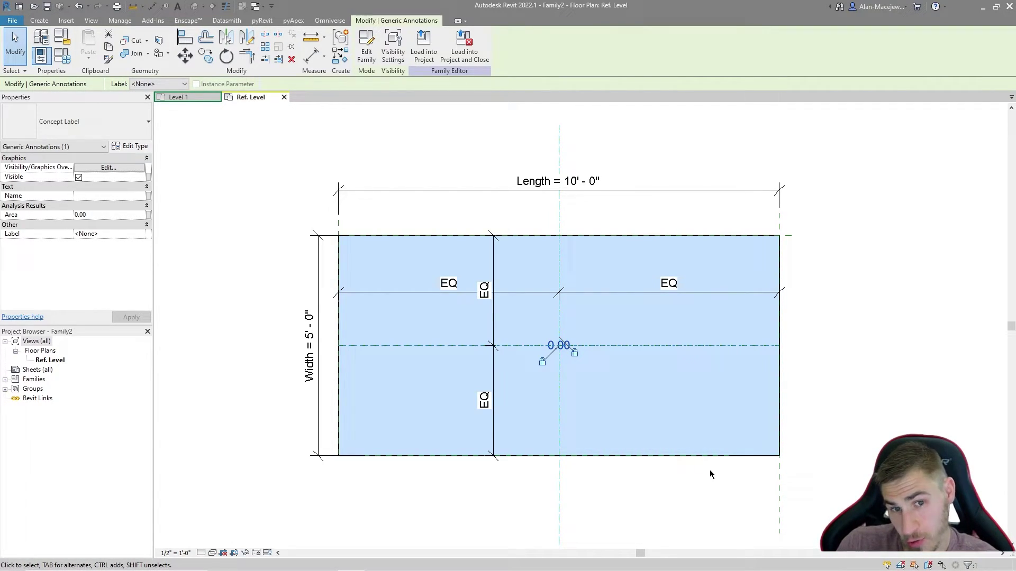
left_click(150, 197)
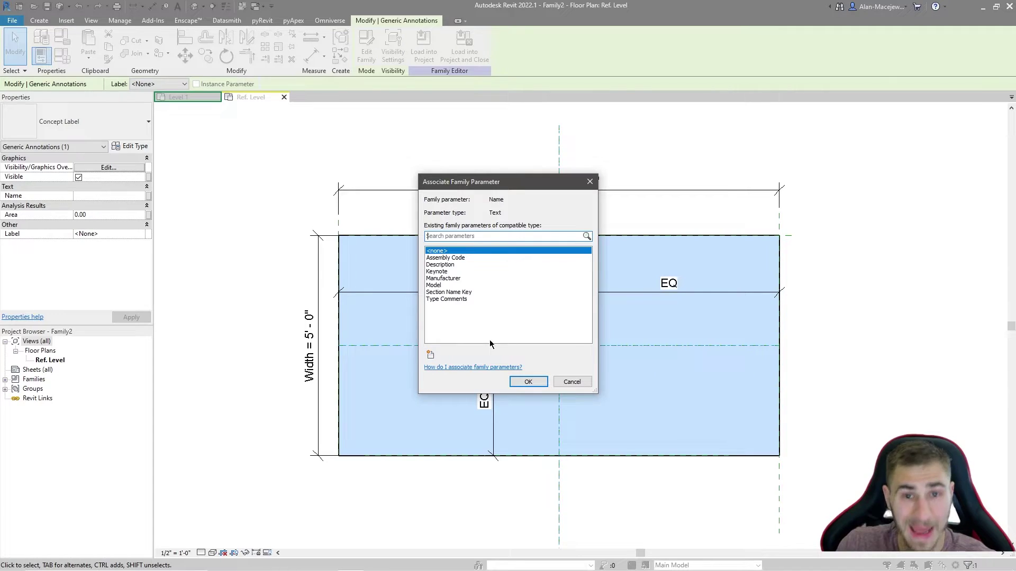
left_click(428, 353)
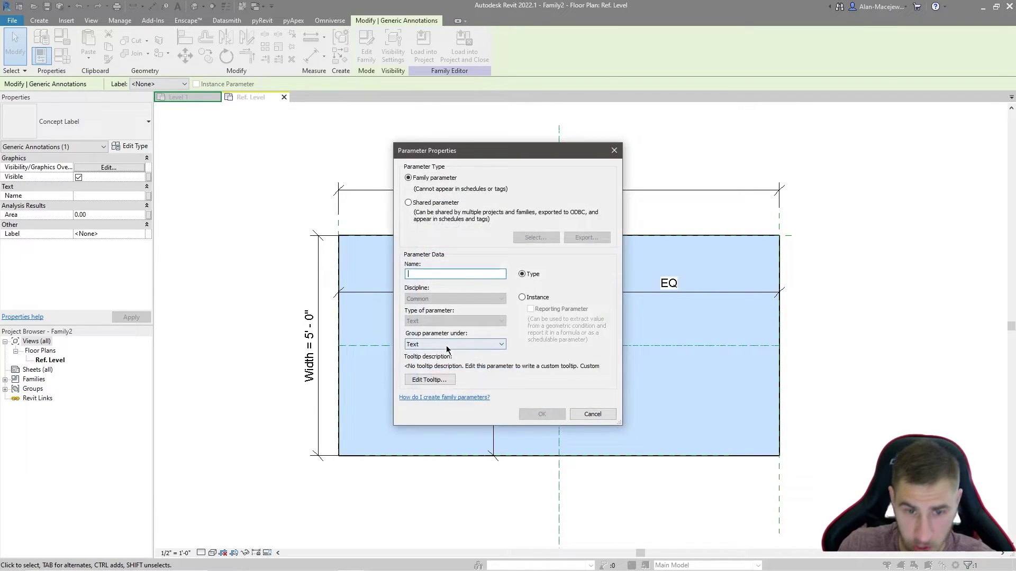
left_click(437, 204)
left_click(535, 238)
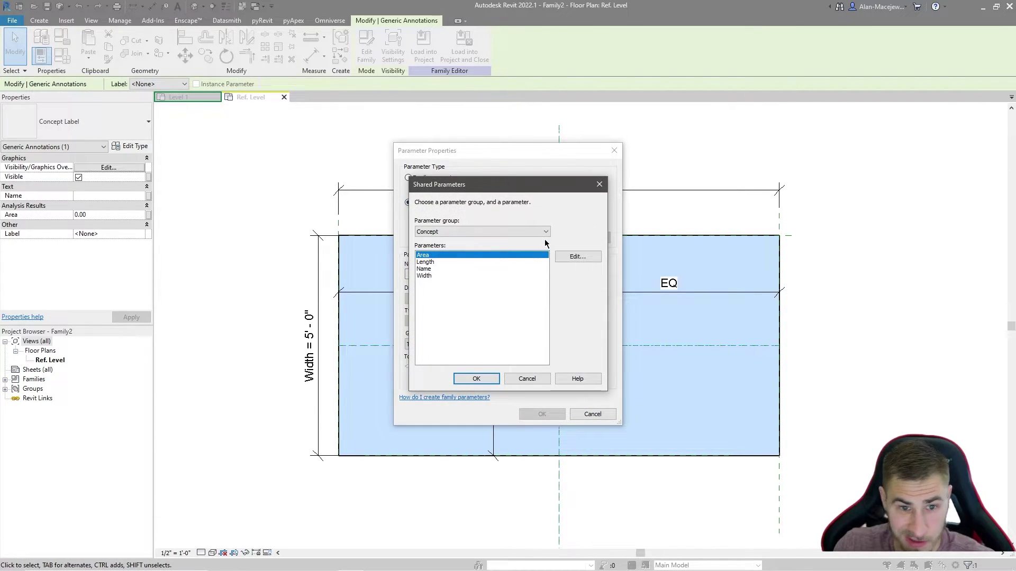
left_click(444, 269)
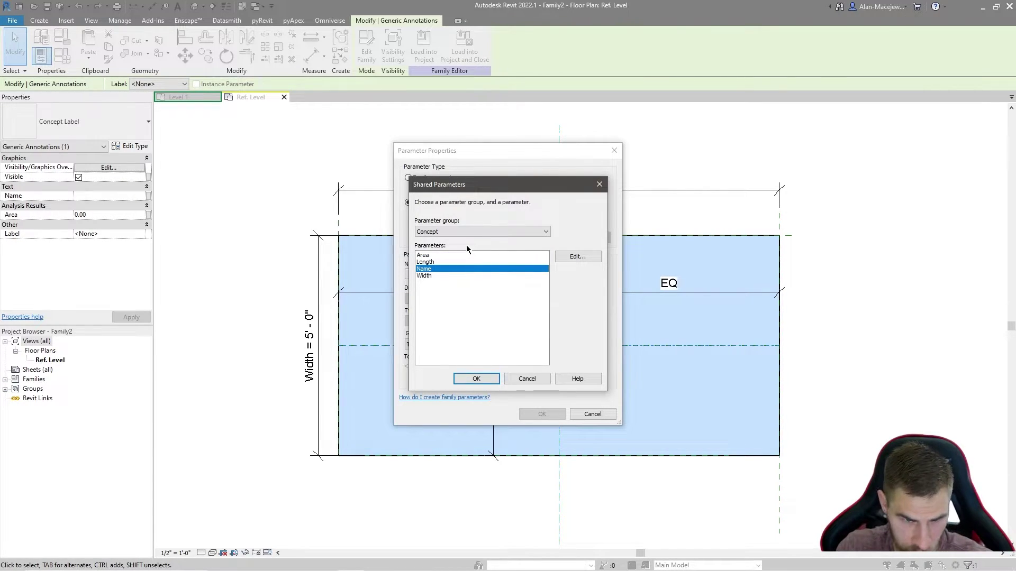
left_click(475, 378)
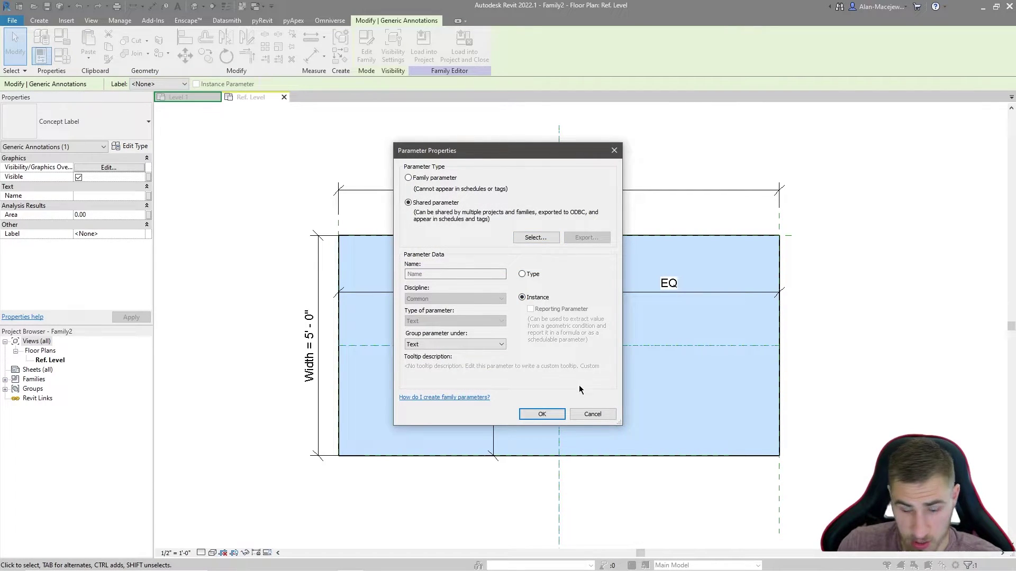
left_click(543, 414)
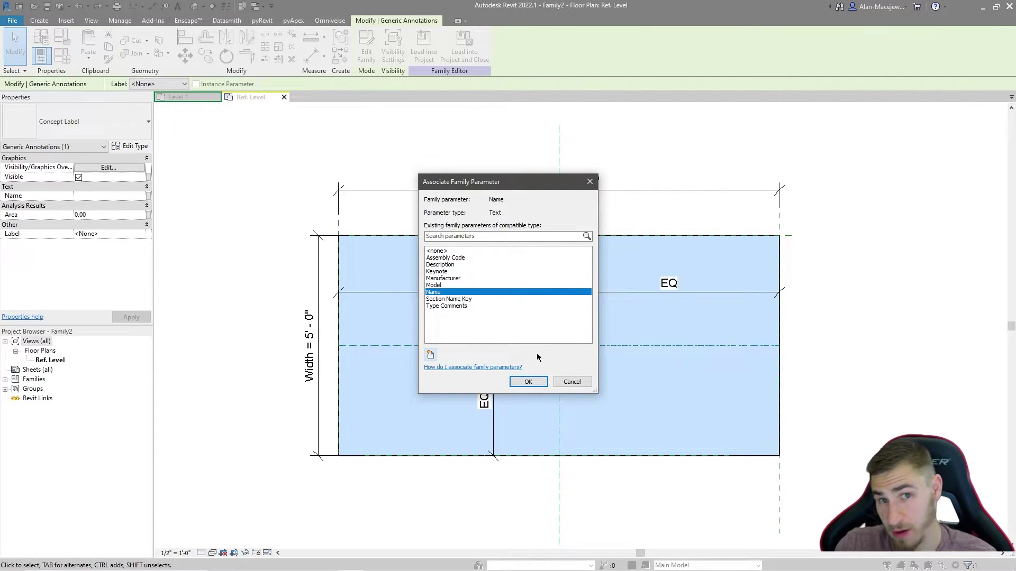
left_click(523, 381)
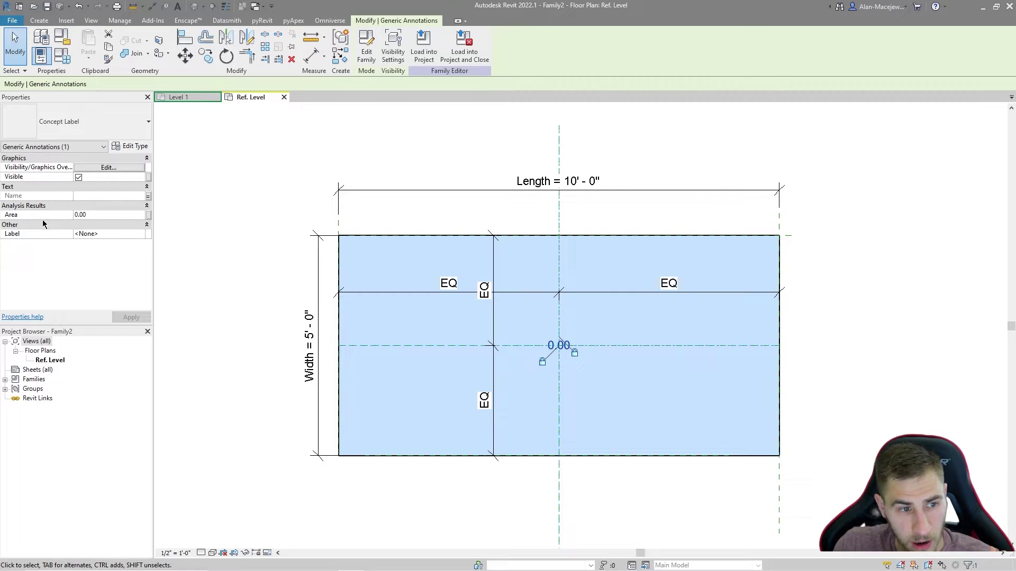
Associate the Concept Label's Area with the shared parameter Area from the Concept group as an instance parameter.
left_click(148, 214)
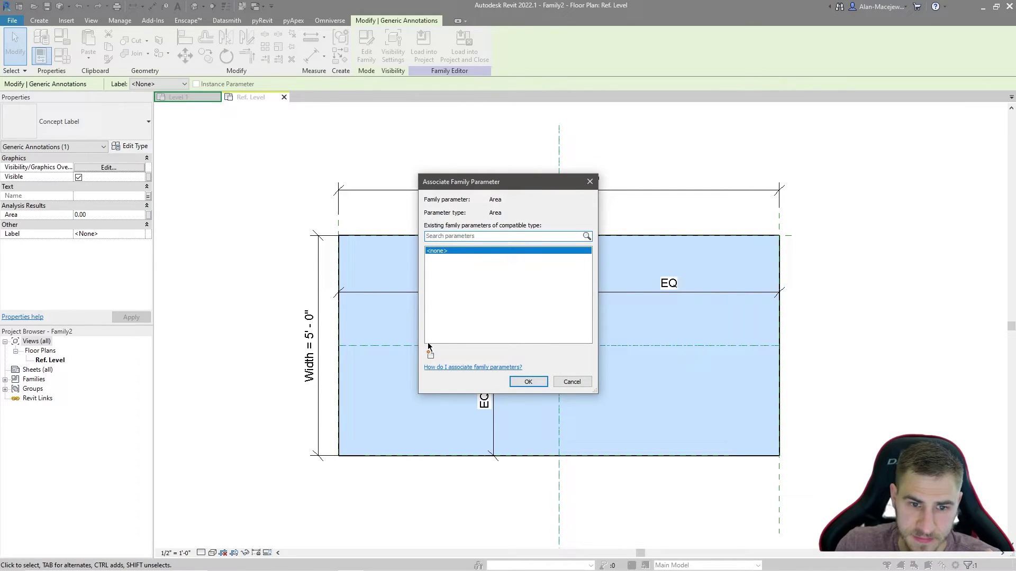
left_click(430, 354)
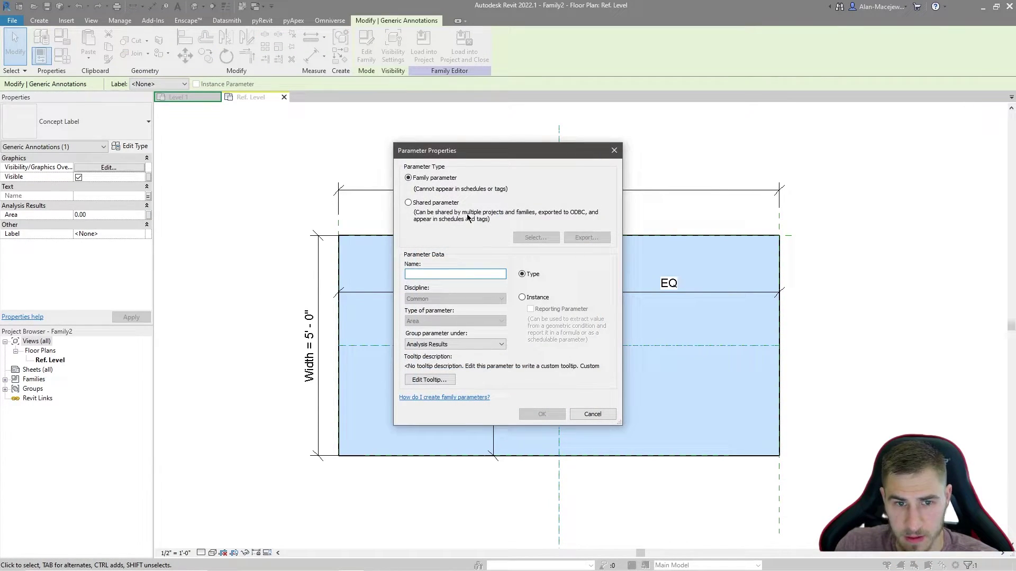
left_click(443, 203)
left_click(533, 237)
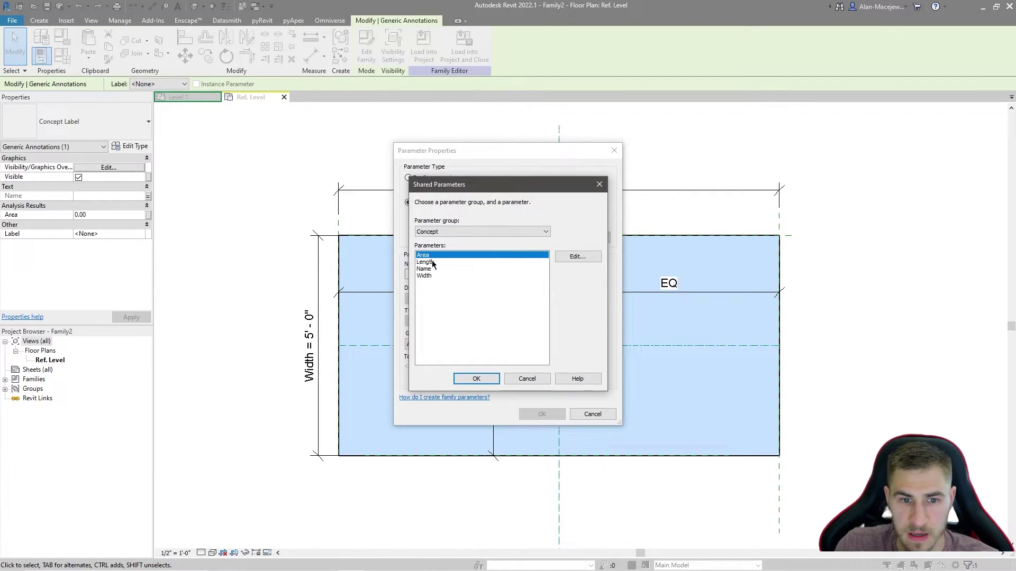
left_click(475, 379)
left_click(536, 299)
left_click(540, 414)
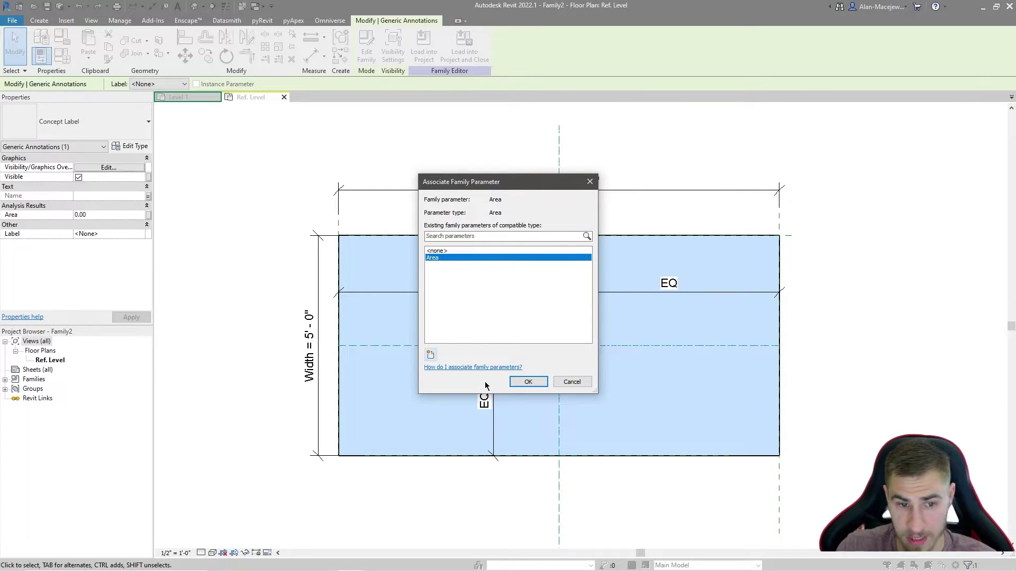
left_click(526, 381)
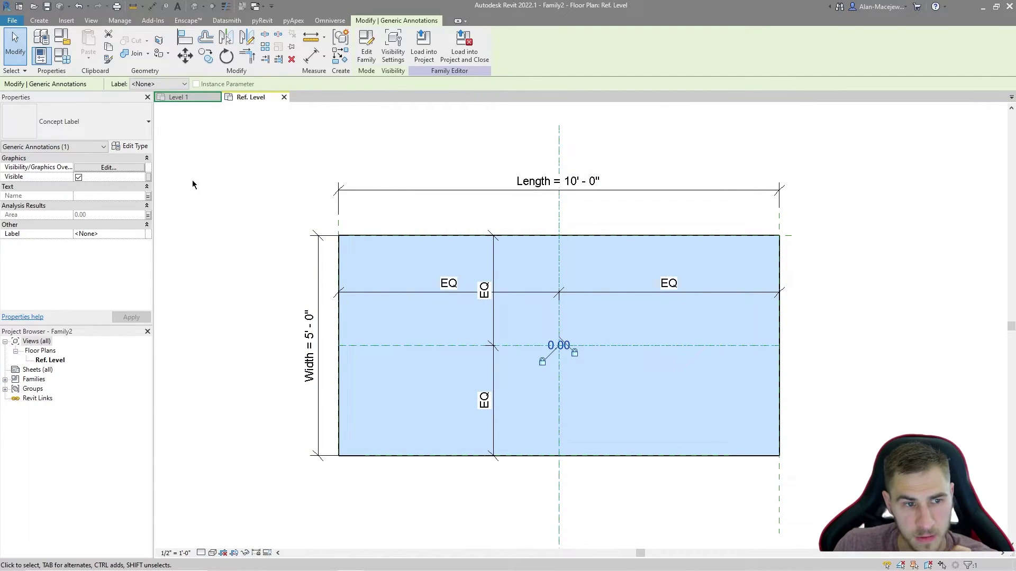
left_click(236, 252)
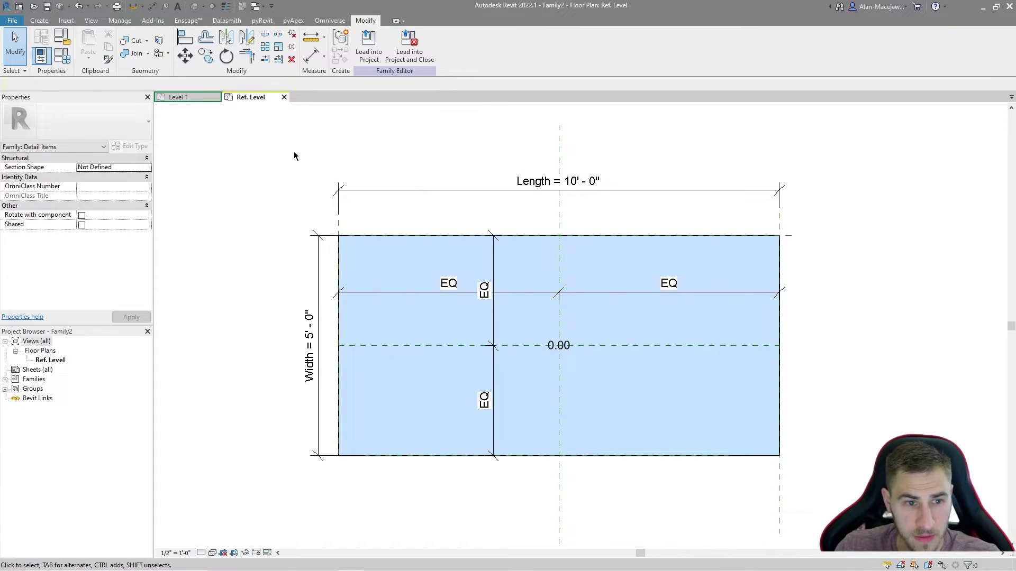
Review the family's Name, Length, Width and Area parameters in Family Types.
left_click(62, 56)
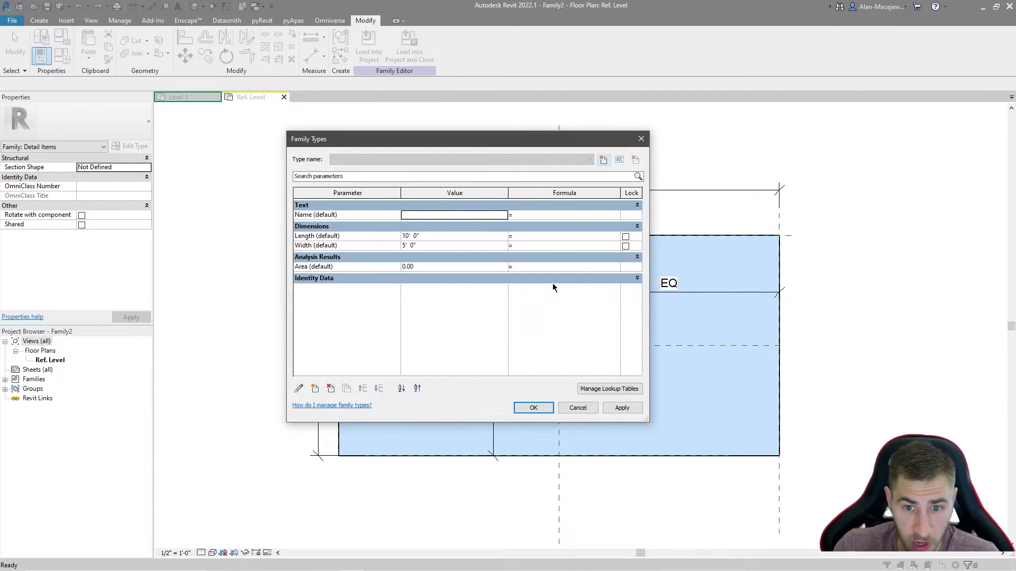
left_click_drag(364, 142, 344, 175)
left_click(626, 173)
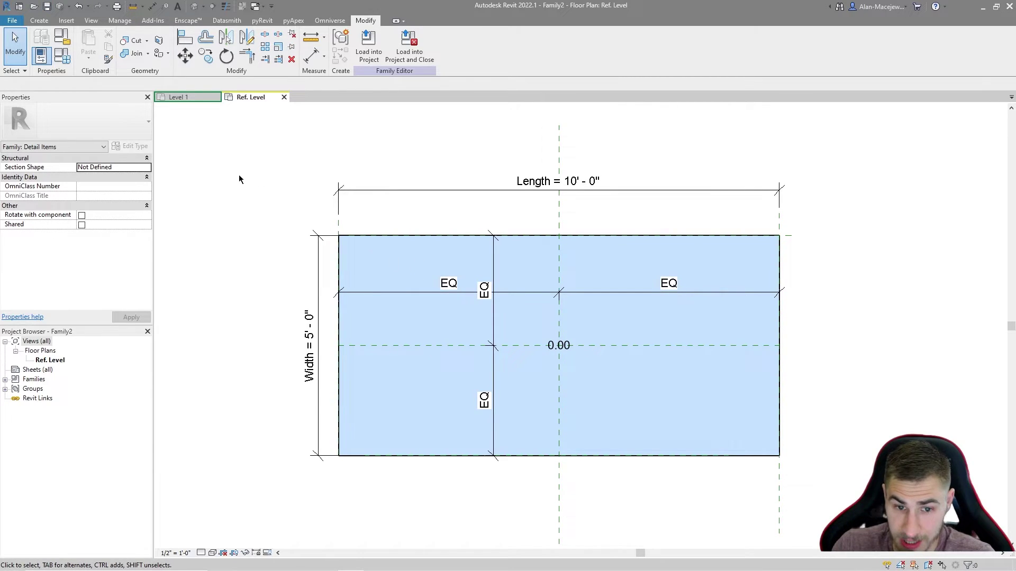
Save the family as Concept - Square in the 102_Concept Square folder, and load it into the project while closing it.
left_click(46, 5)
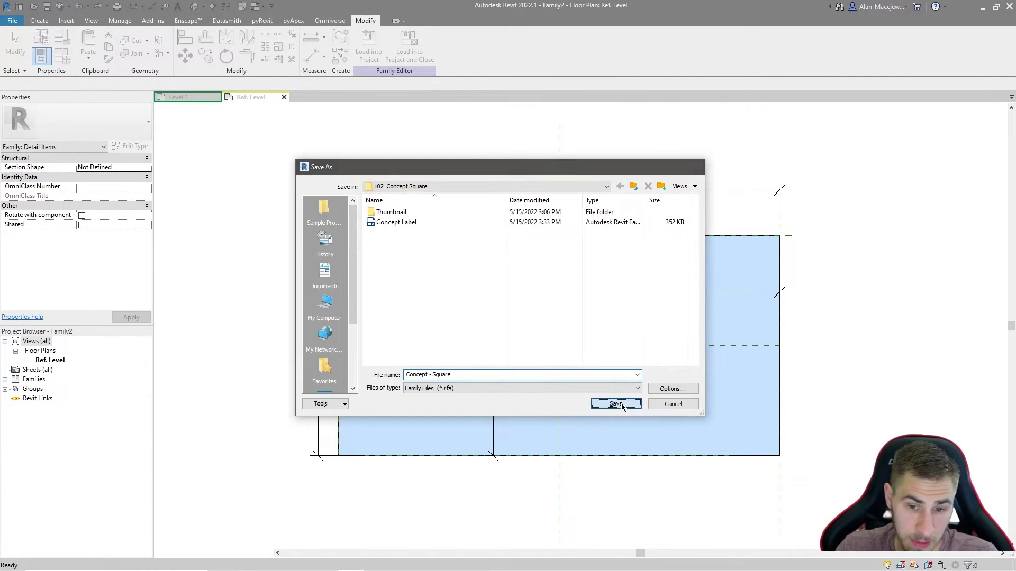
left_click(619, 404)
left_click(409, 48)
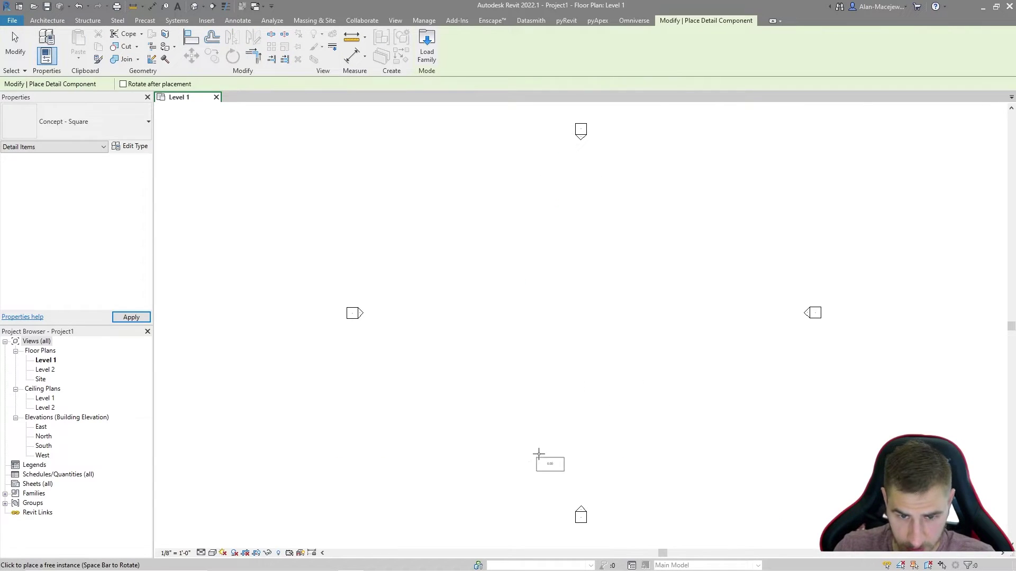
Place one Concept - Square detail component near the center of the Level 1 floor plan, between the elevation markers.
left_click(572, 296)
key("Escape")
key("Escape")
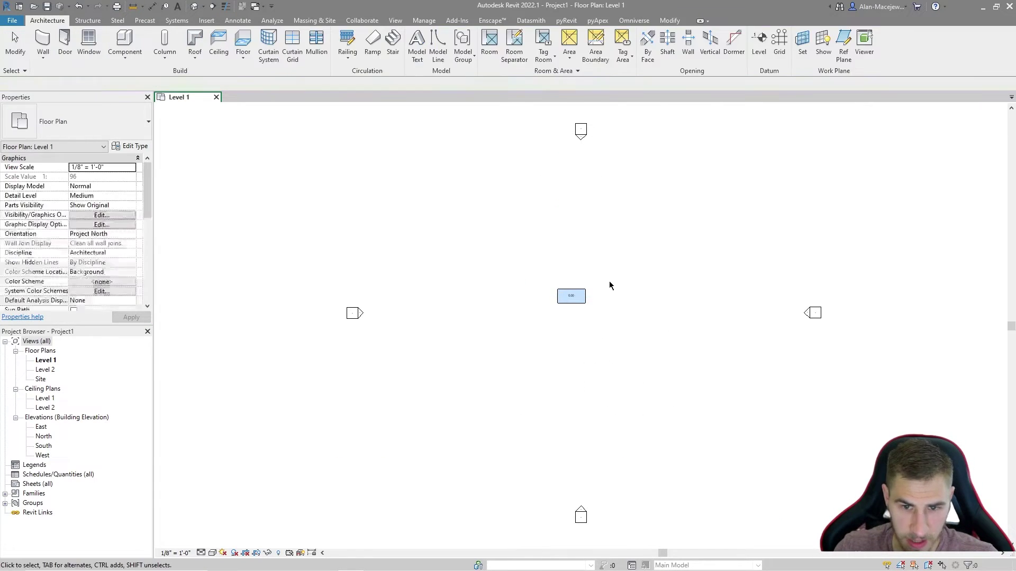
Set the placed Concept - Square's Name to BEDROOM.
scroll(608, 281, "up", 3)
left_click(550, 316)
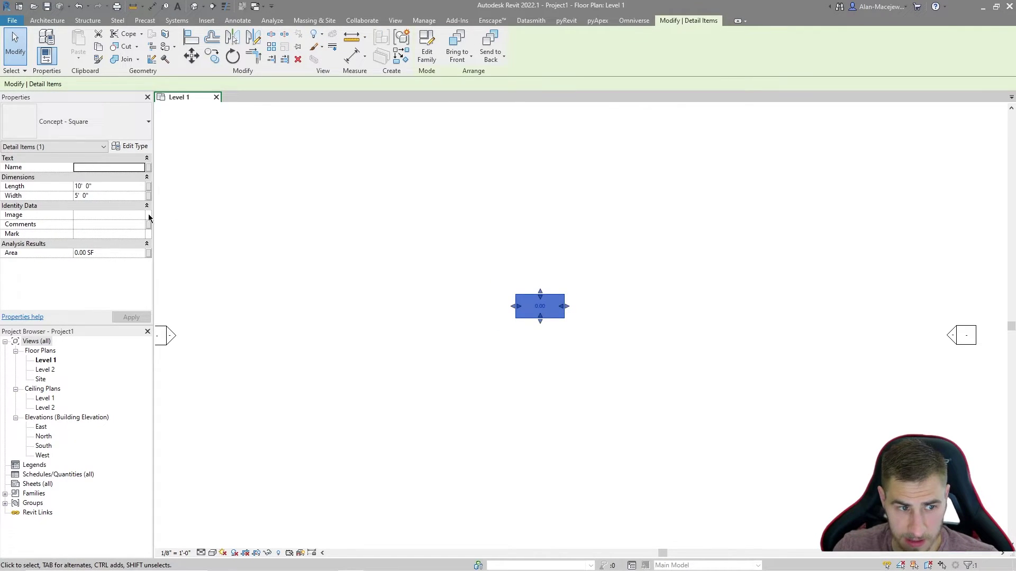
scroll(557, 278, "up", 2)
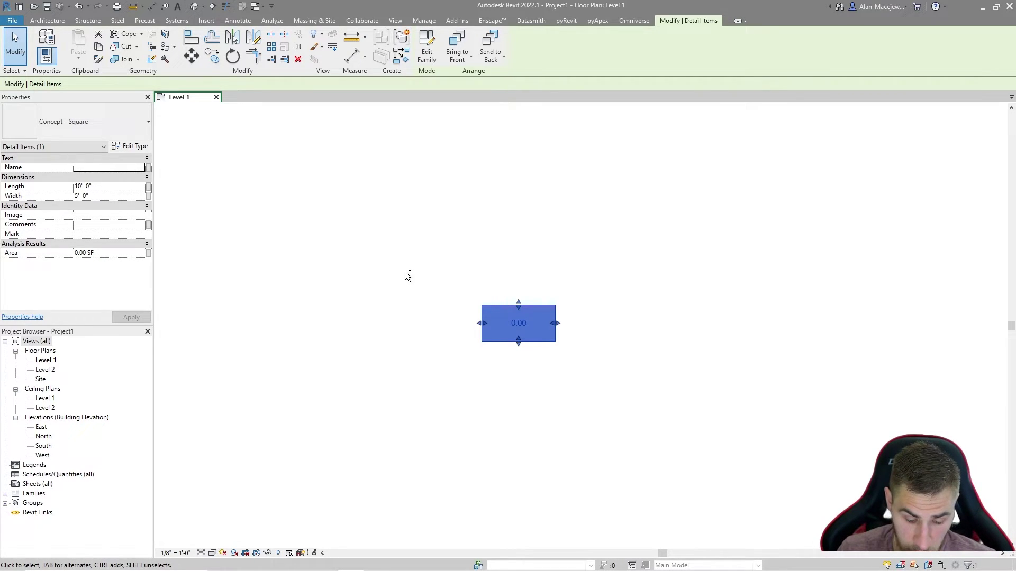
left_click(107, 167)
type("BEDRO")
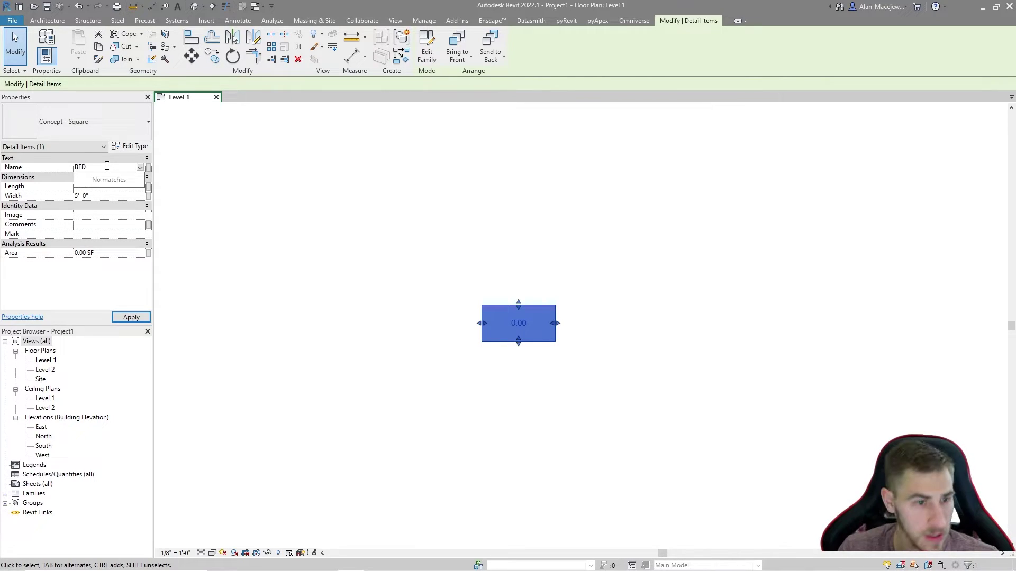
key("Return")
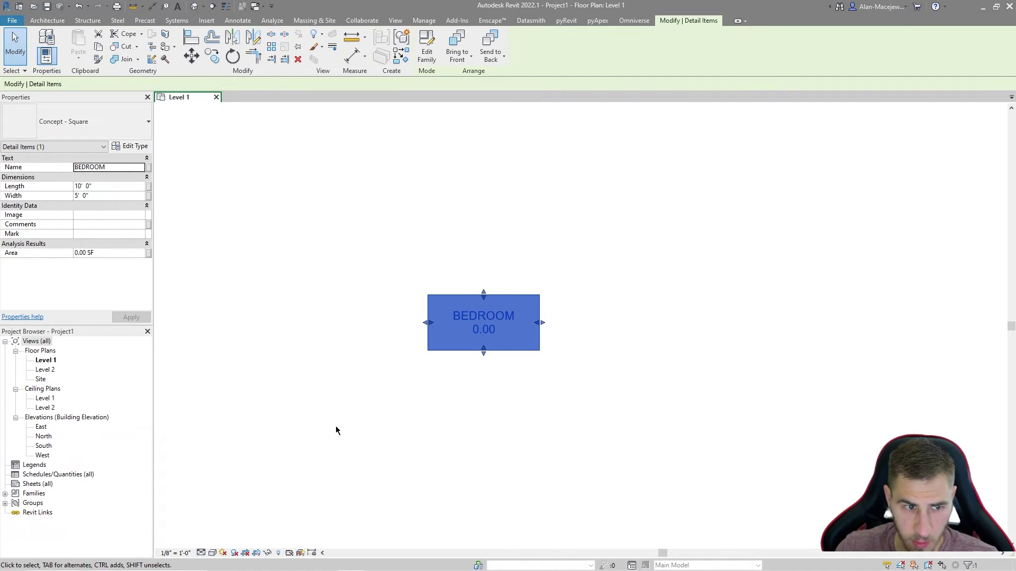
scroll(482, 324, "down", 2)
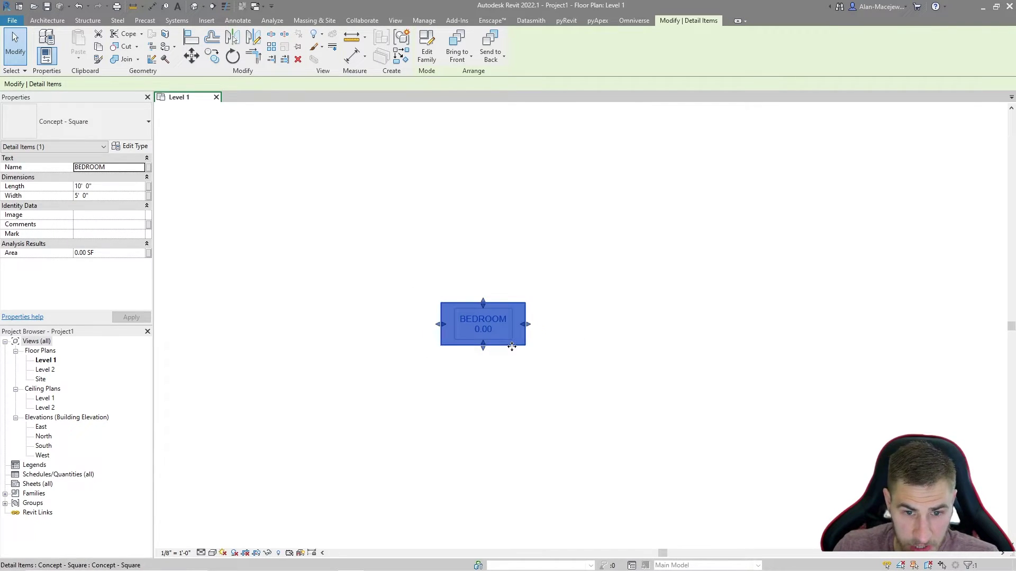
middle_click_drag(512, 344, 530, 423)
scroll(526, 418, "up", 1)
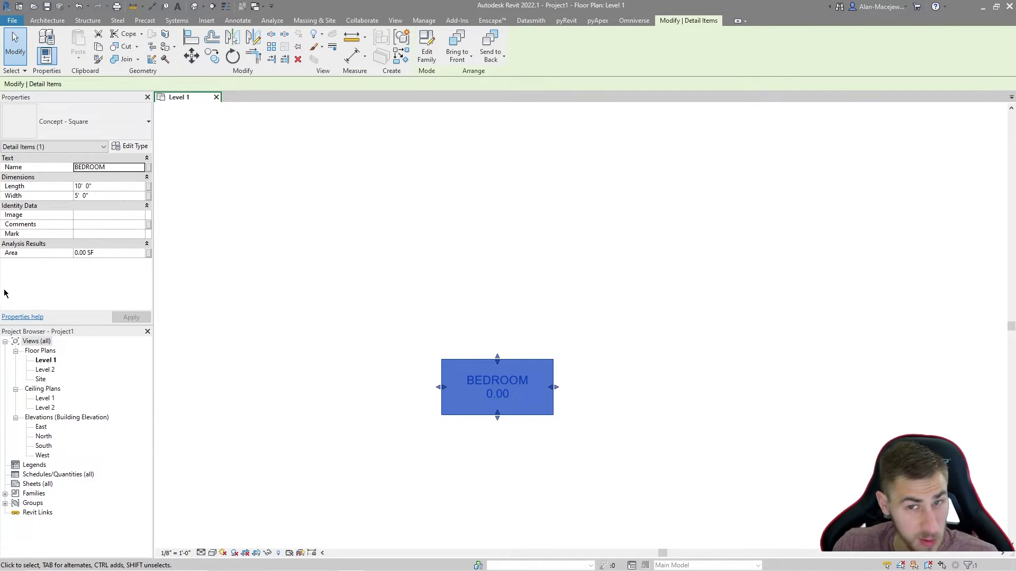
Inspect the placed BEDROOM label and check the Area format in the project's units.
left_click(331, 418)
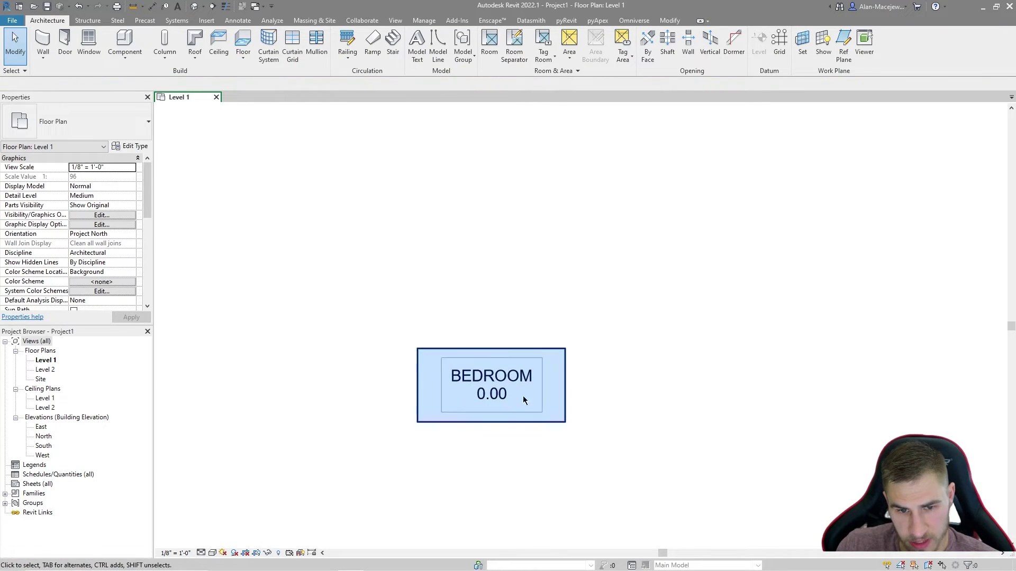
scroll(508, 397, "up", 2)
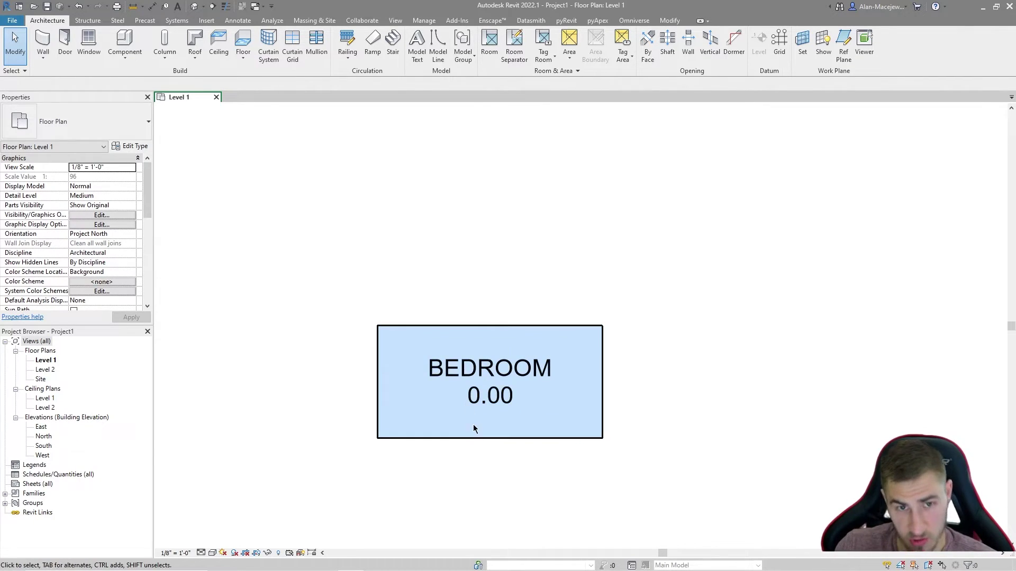
scroll(492, 443, "down", 2)
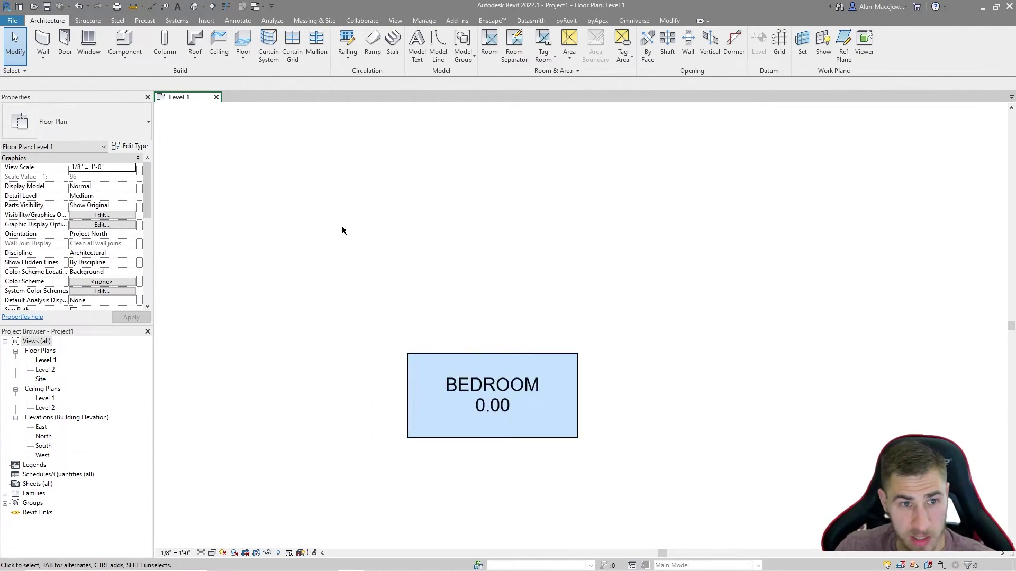
scroll(481, 308, "down", 2)
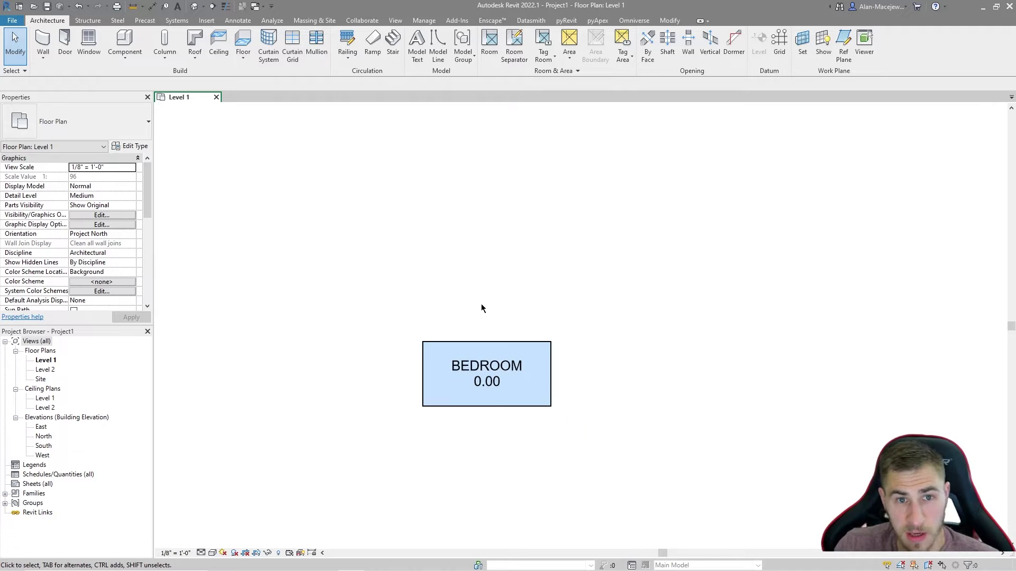
left_click(421, 22)
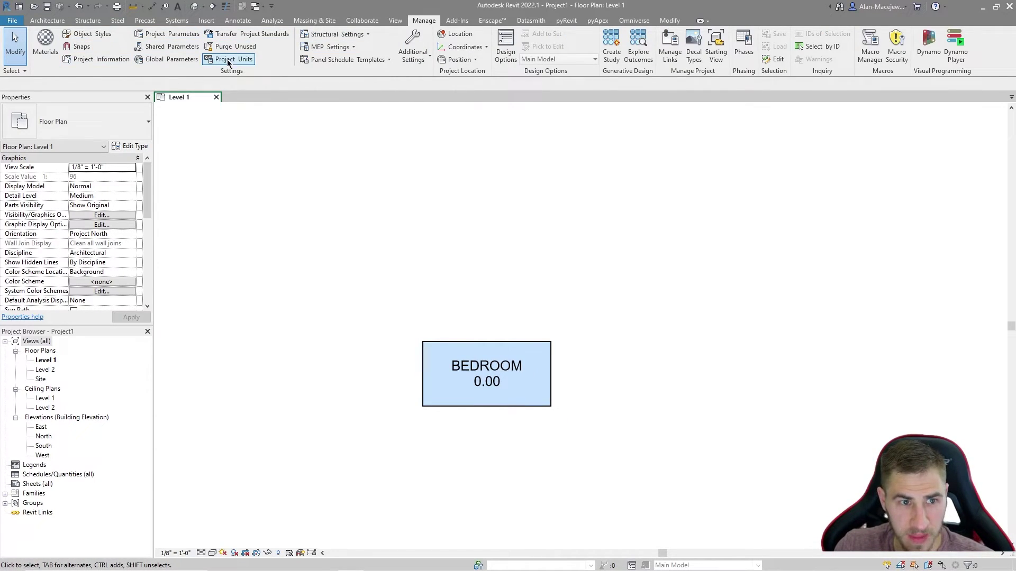
left_click(249, 61)
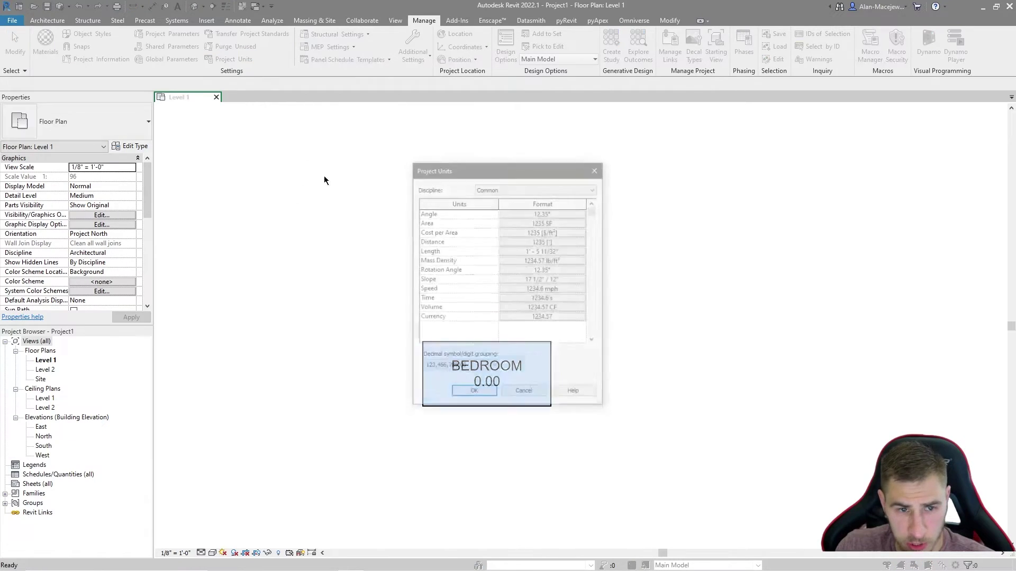
left_click(542, 224)
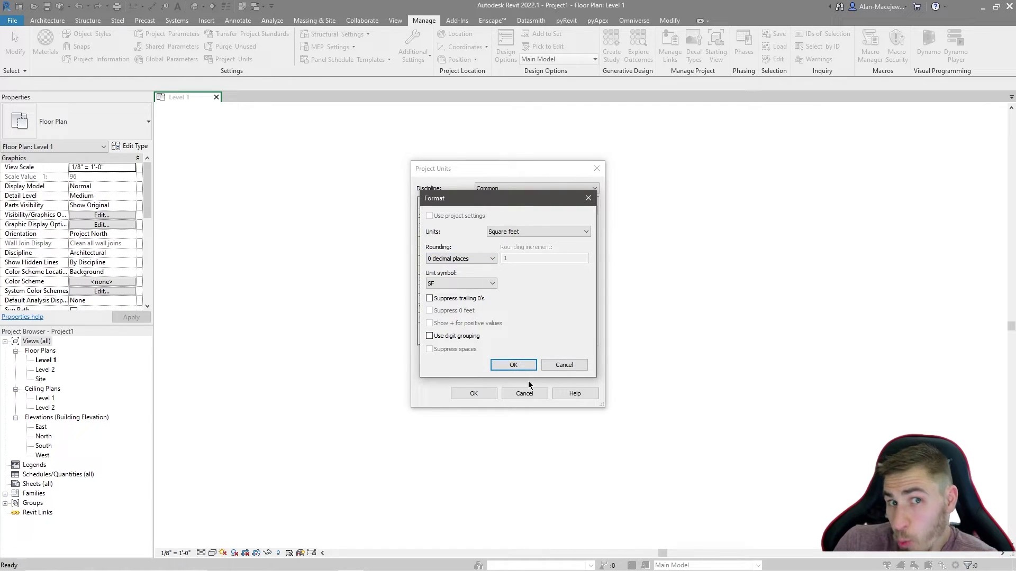
left_click(516, 366)
left_click(529, 397)
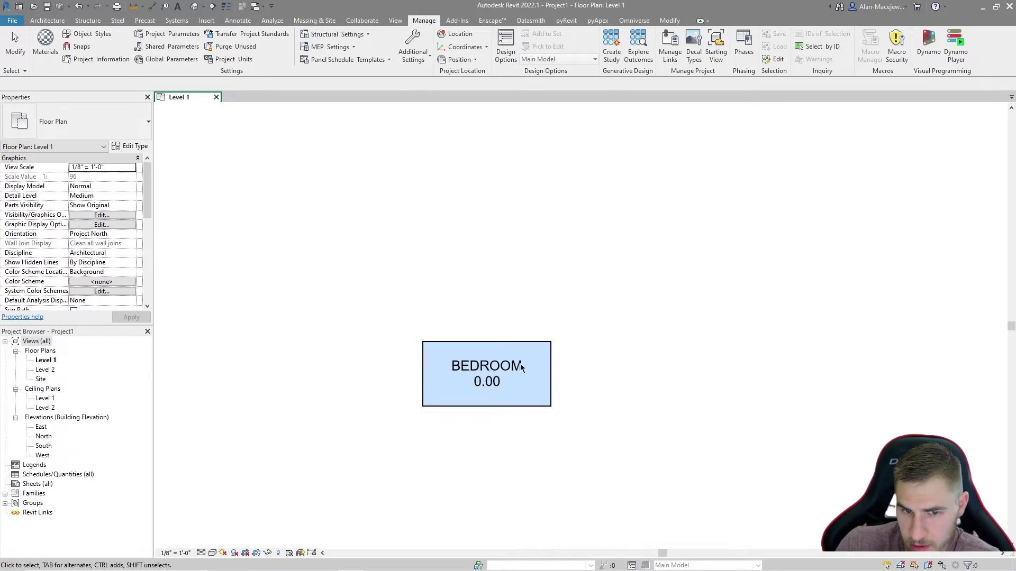
Open the placed Concept - Square family for editing and set its Area parameter's formula to Length * Width.
left_click(534, 363)
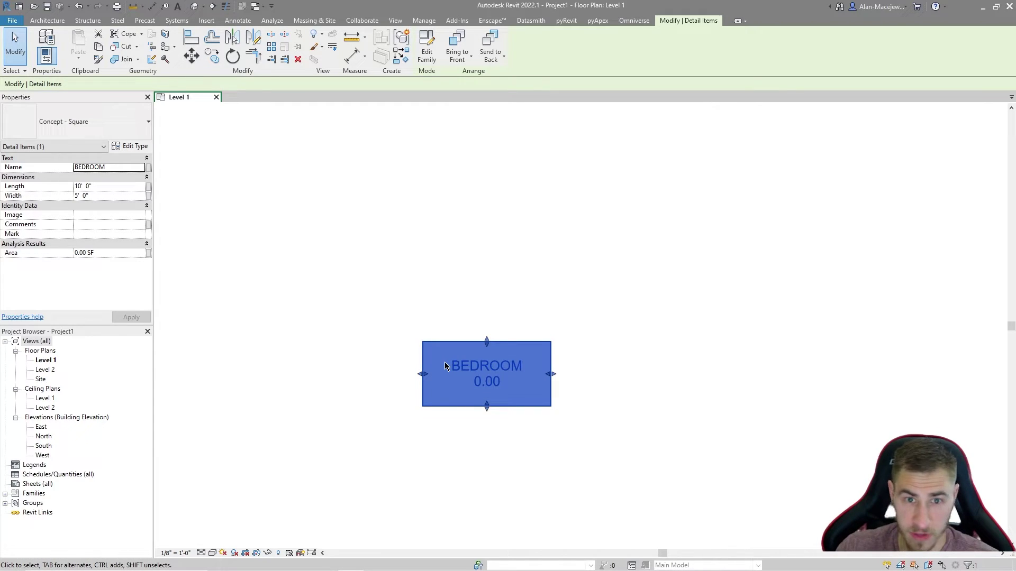
left_click(427, 46)
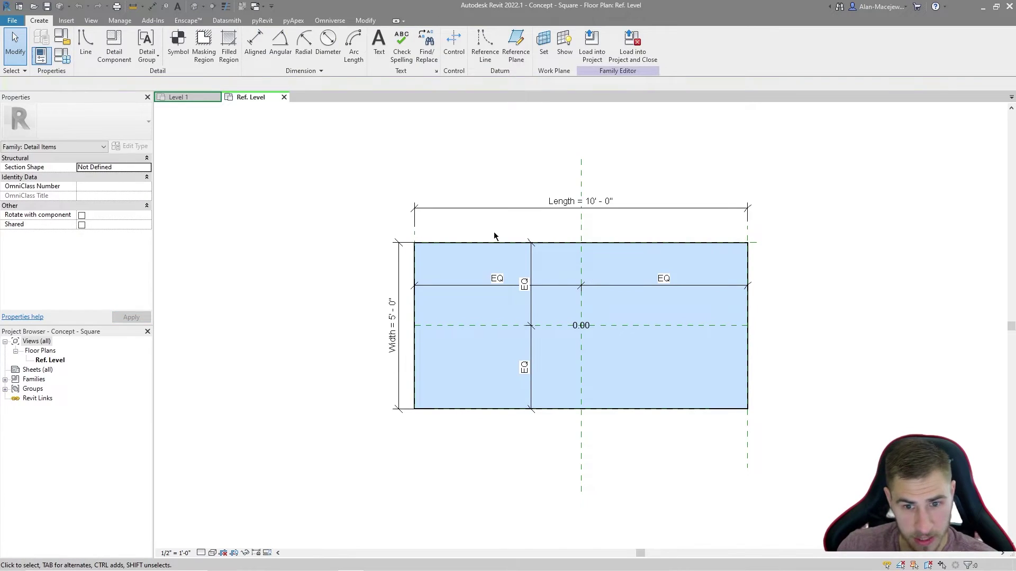
left_click(62, 55)
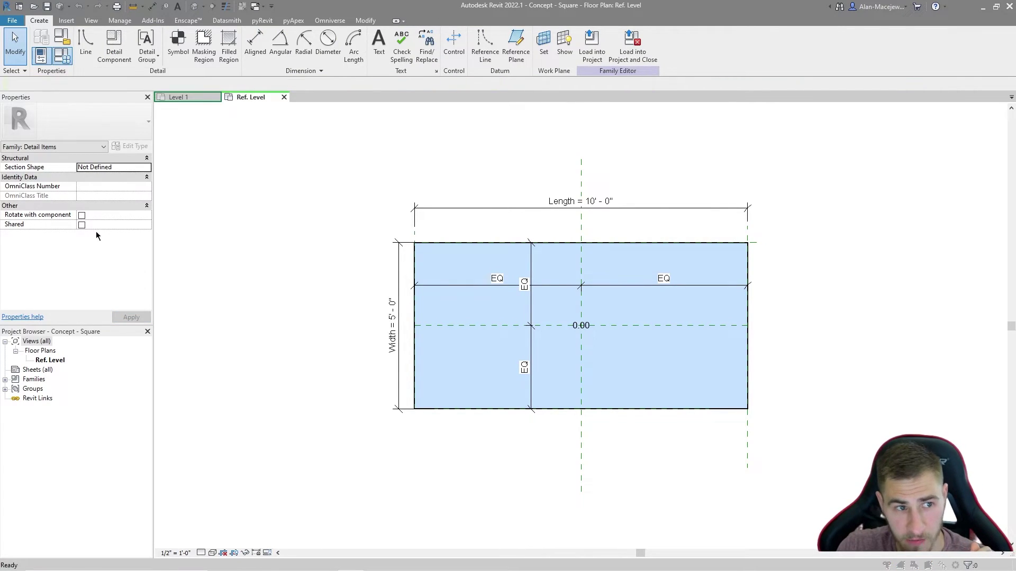
left_click(524, 301)
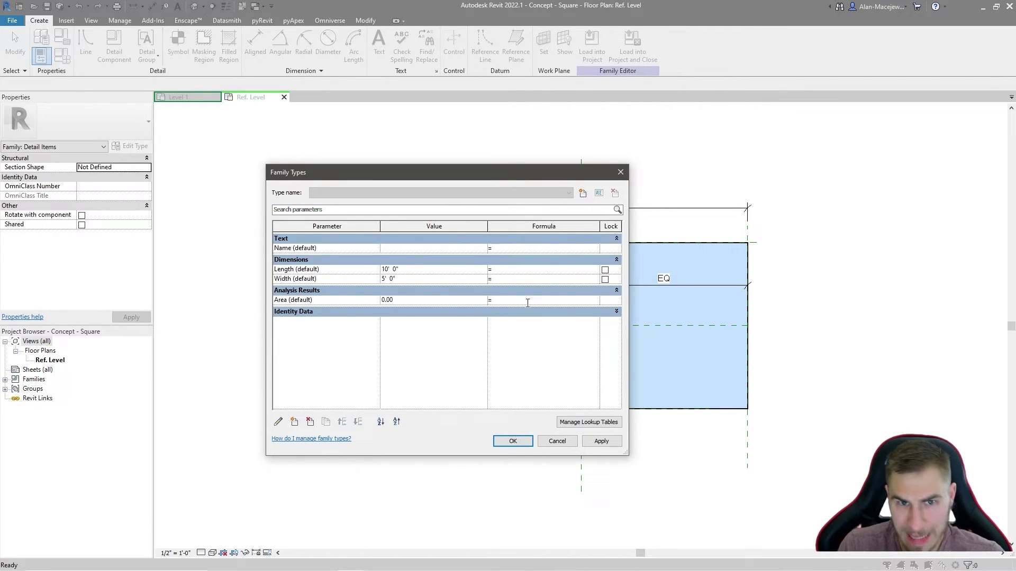
type("Length ")
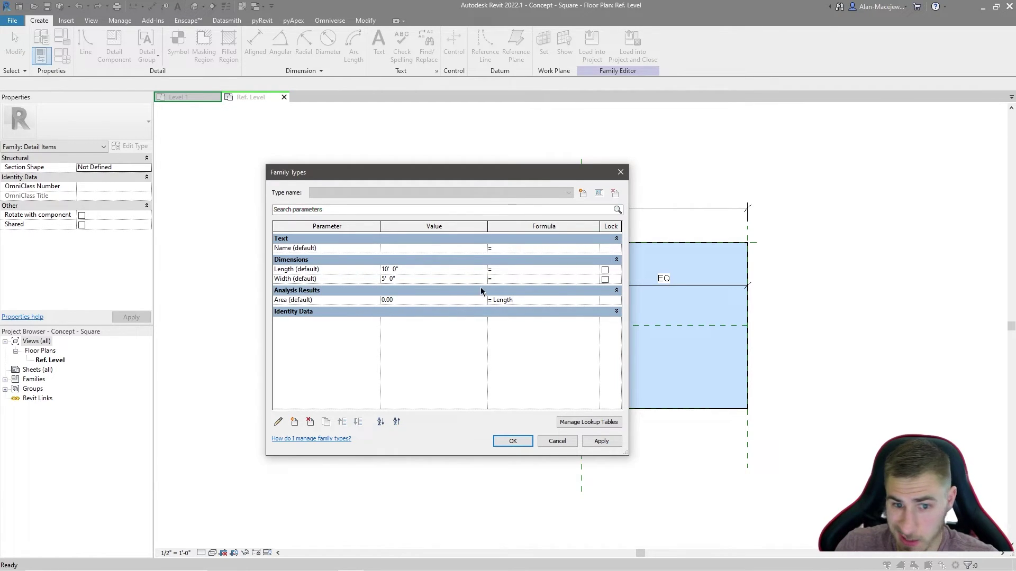
type("* Width")
key("Return")
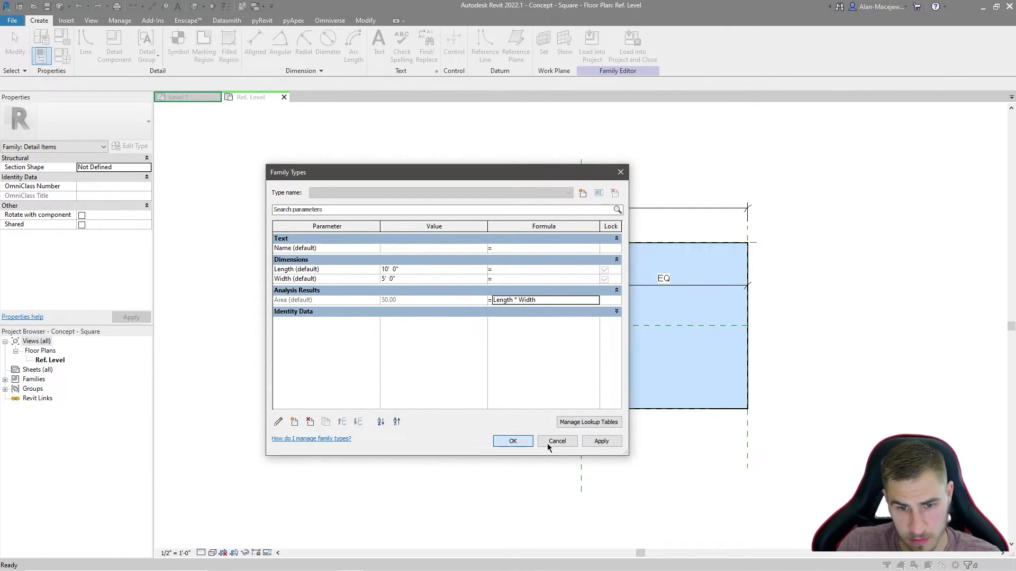
key("Return")
Set the family's Area unit format to 0 decimal places with the SF unit symbol.
scroll(585, 329, "up", 2)
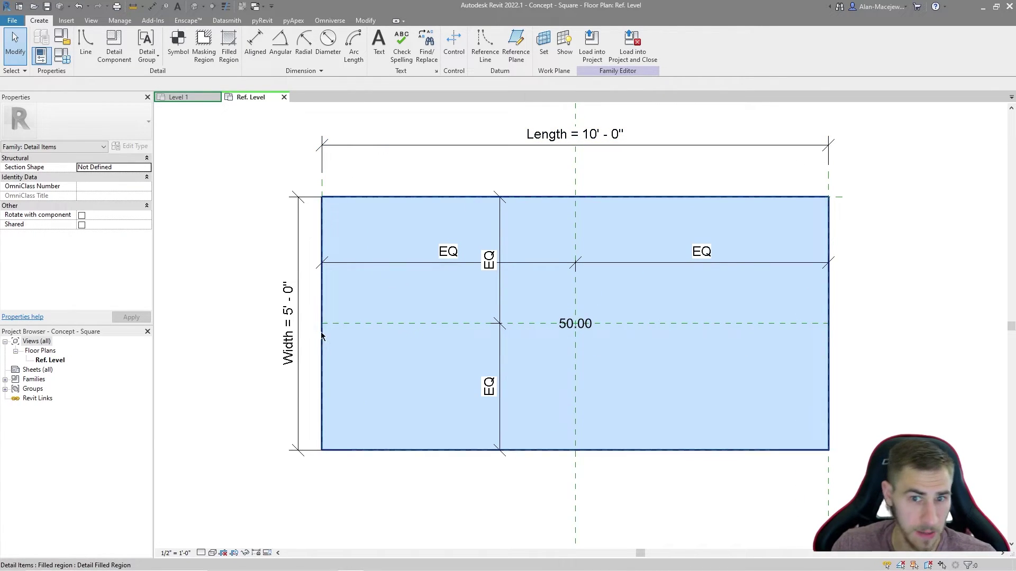
scroll(208, 232, "down", 1)
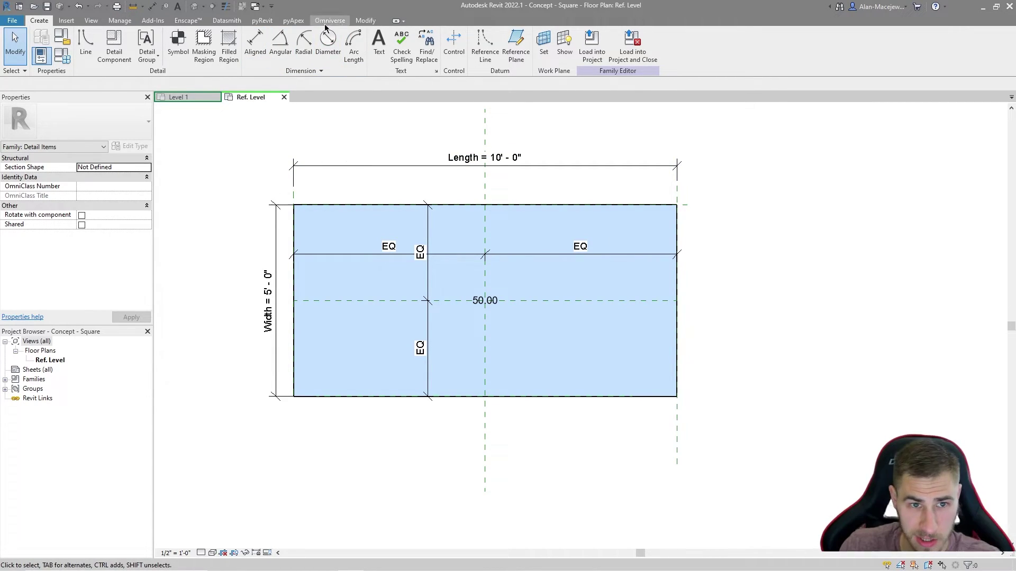
left_click(120, 20)
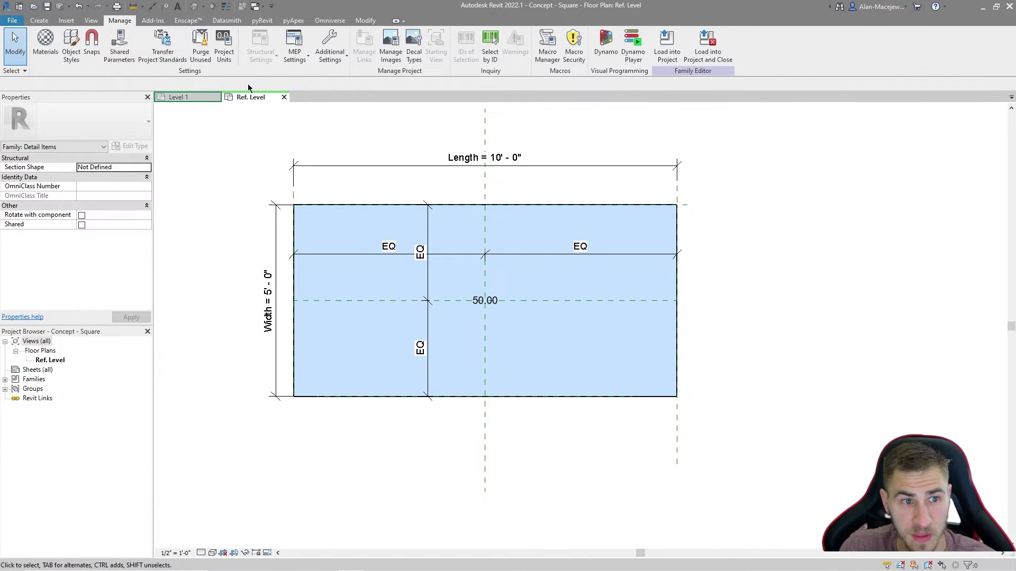
left_click(224, 48)
left_click(536, 224)
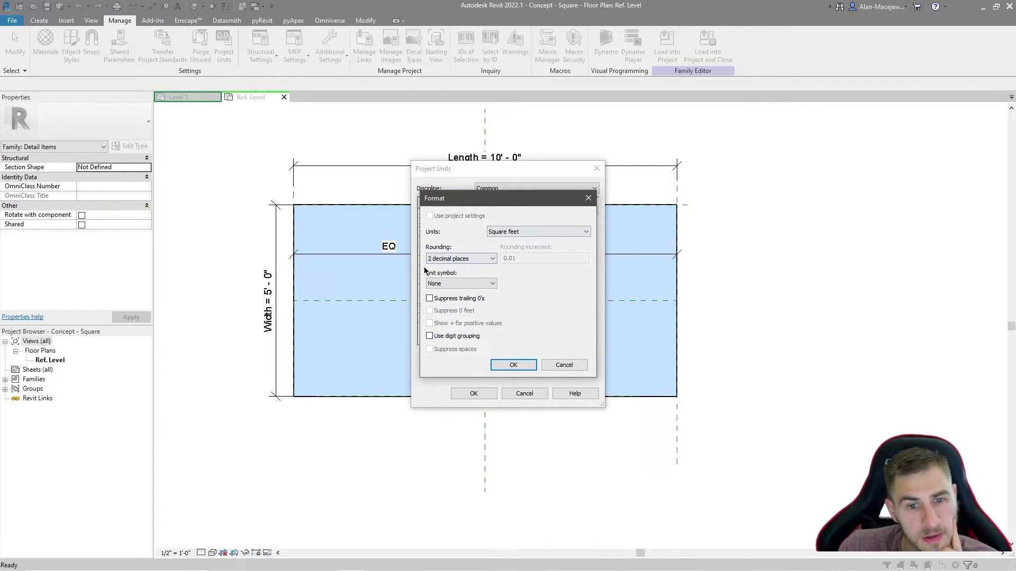
left_click(432, 259)
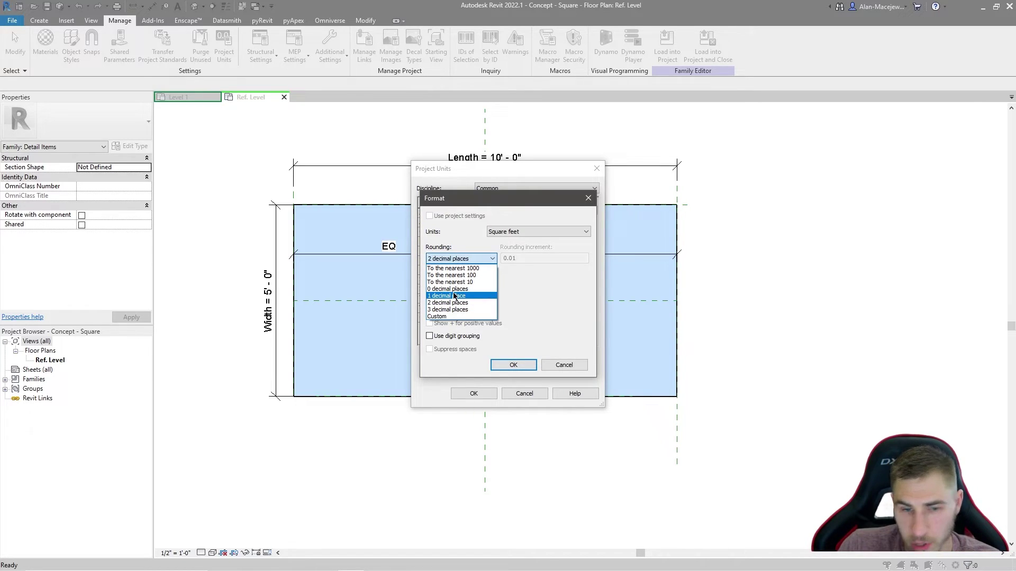
left_click(449, 288)
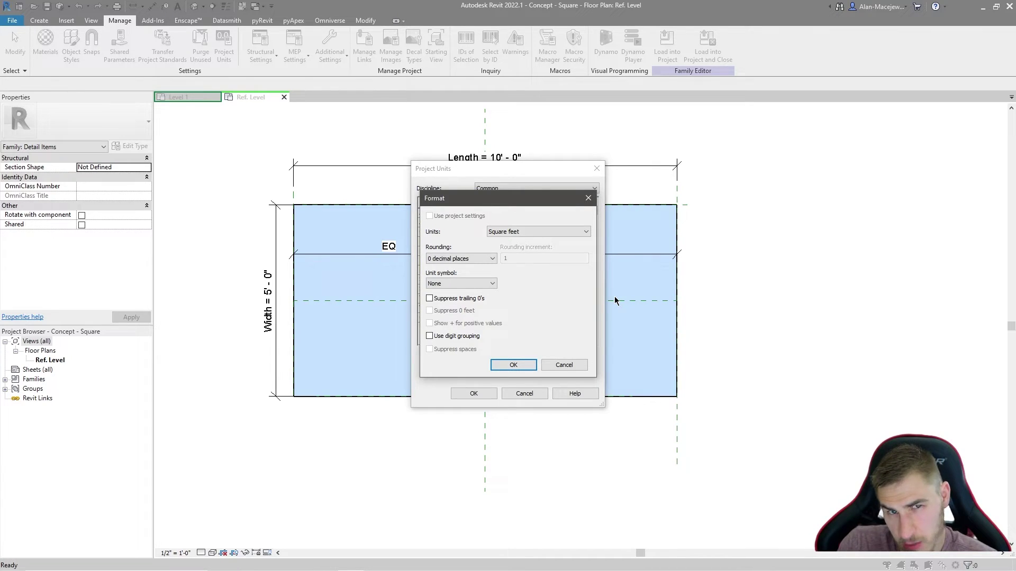
left_click(489, 284)
left_click(454, 300)
left_click(446, 285)
left_click(498, 298)
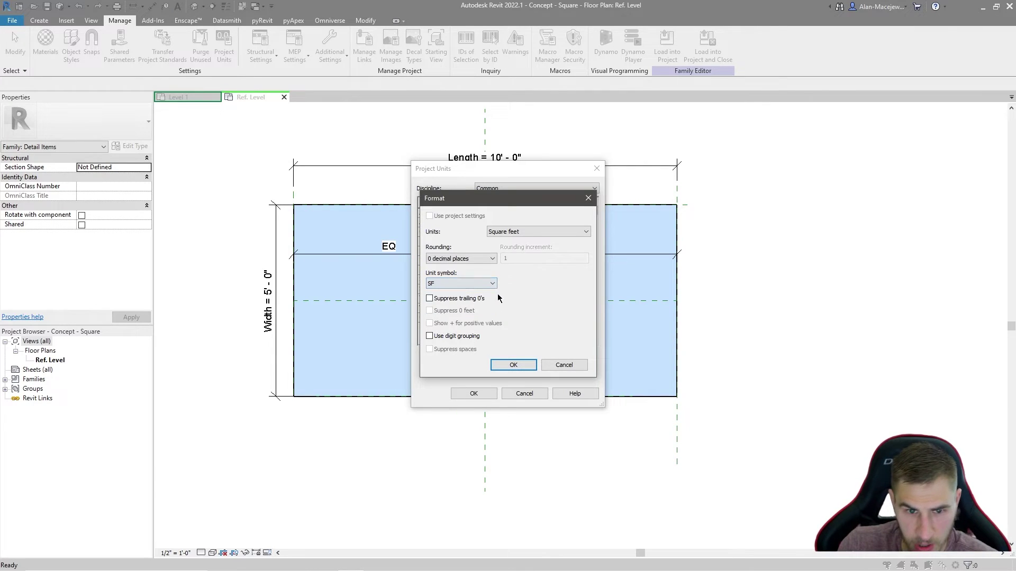
left_click(513, 365)
left_click(476, 395)
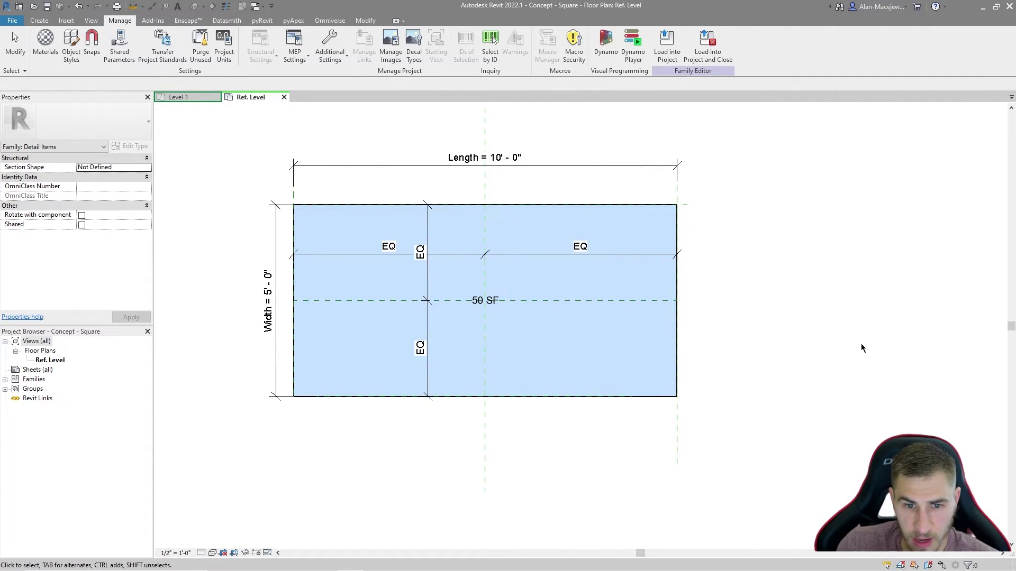
Examine the nested Concept Label at the center of the region and its type properties.
scroll(485, 306, "up", 3)
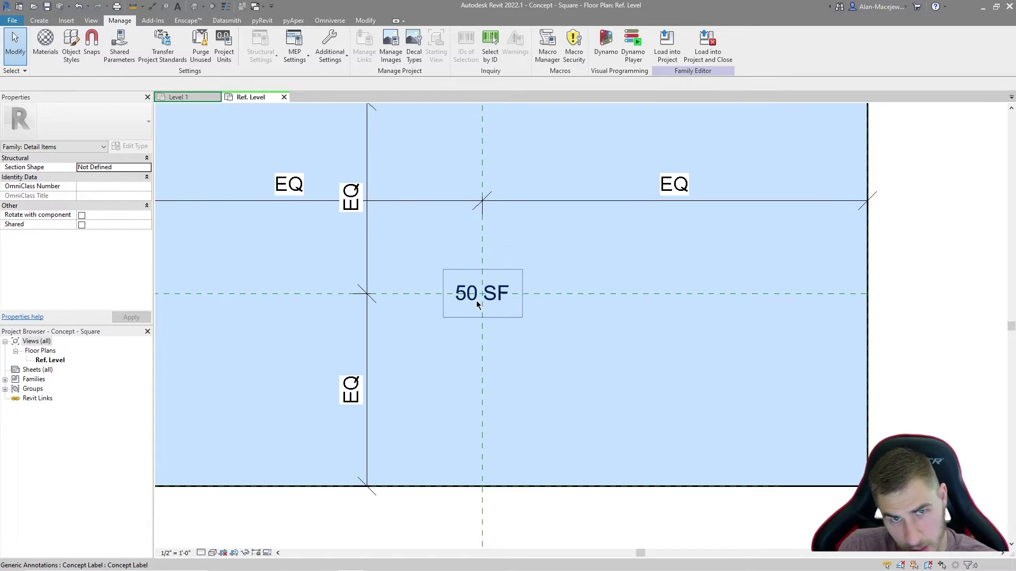
scroll(504, 300, "down", 3)
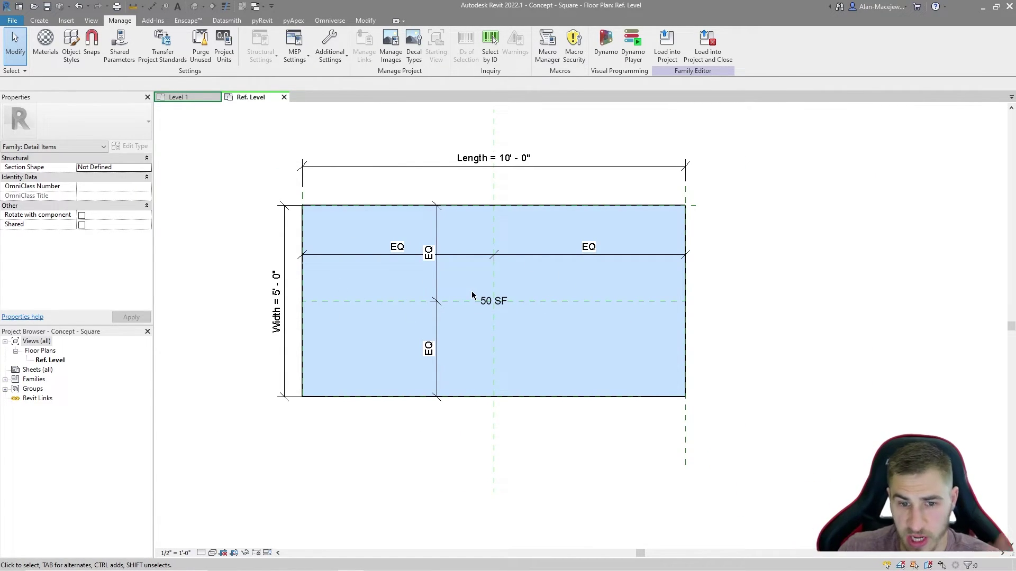
left_click(491, 301)
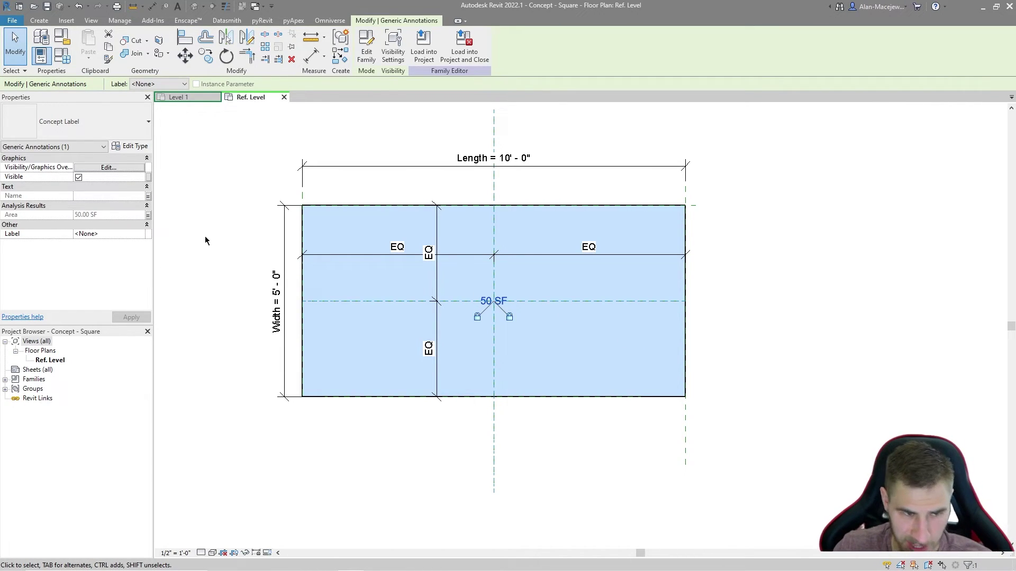
left_click(135, 146)
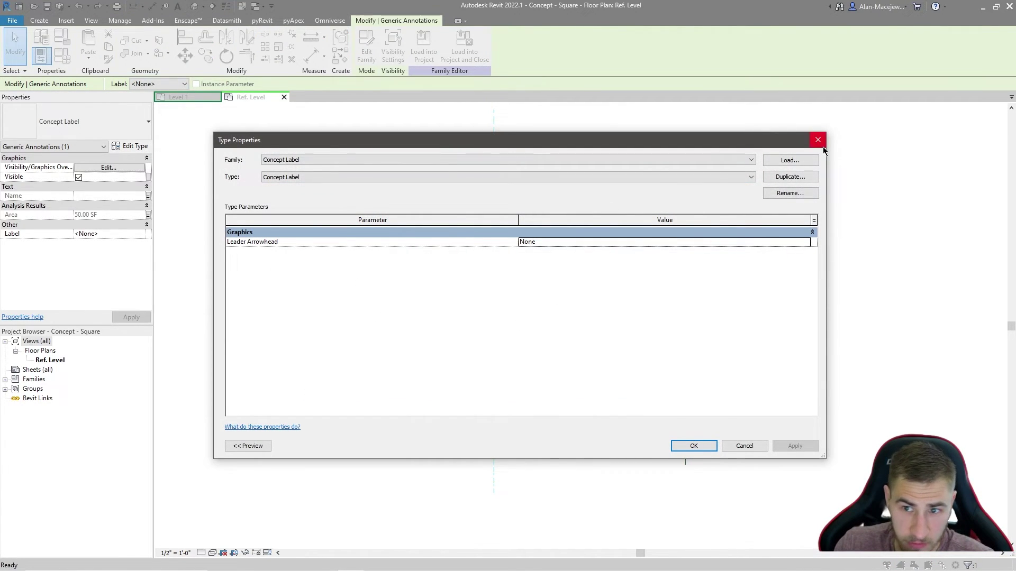
left_click(819, 142)
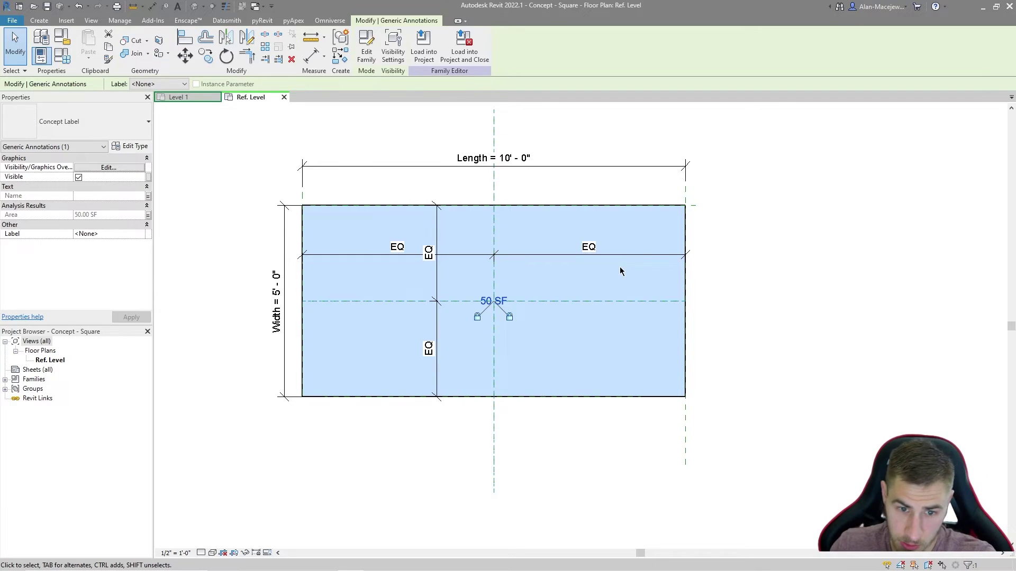
Load the family into the project and close it, saving the changes and overwriting the existing version without its parameter values.
left_click(469, 59)
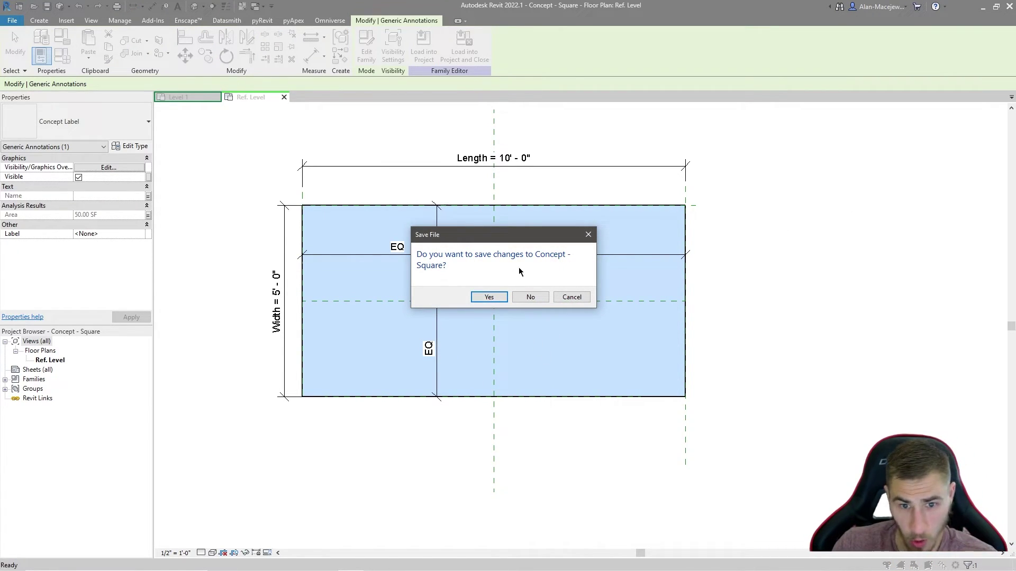
left_click(489, 297)
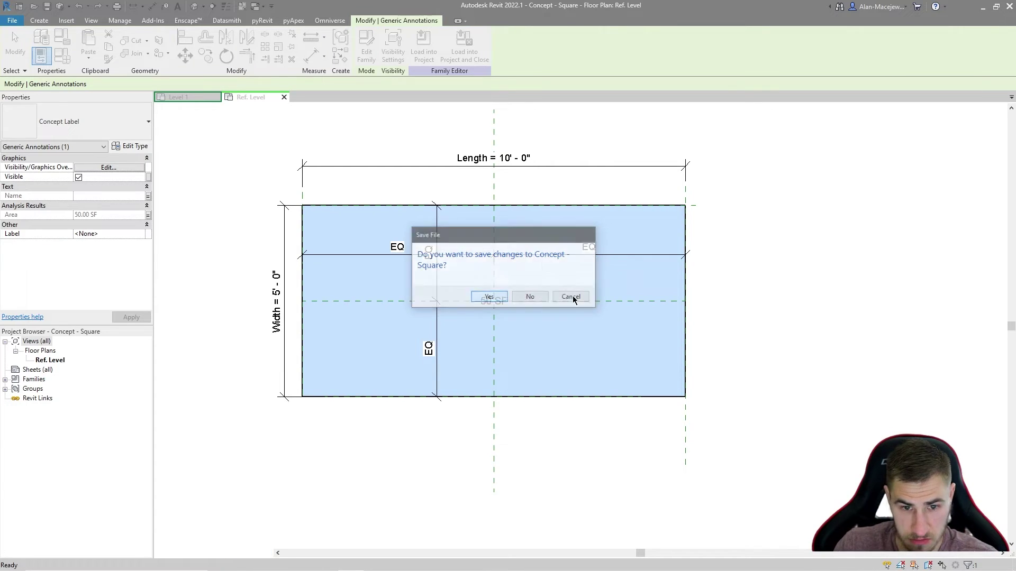
left_click(489, 296)
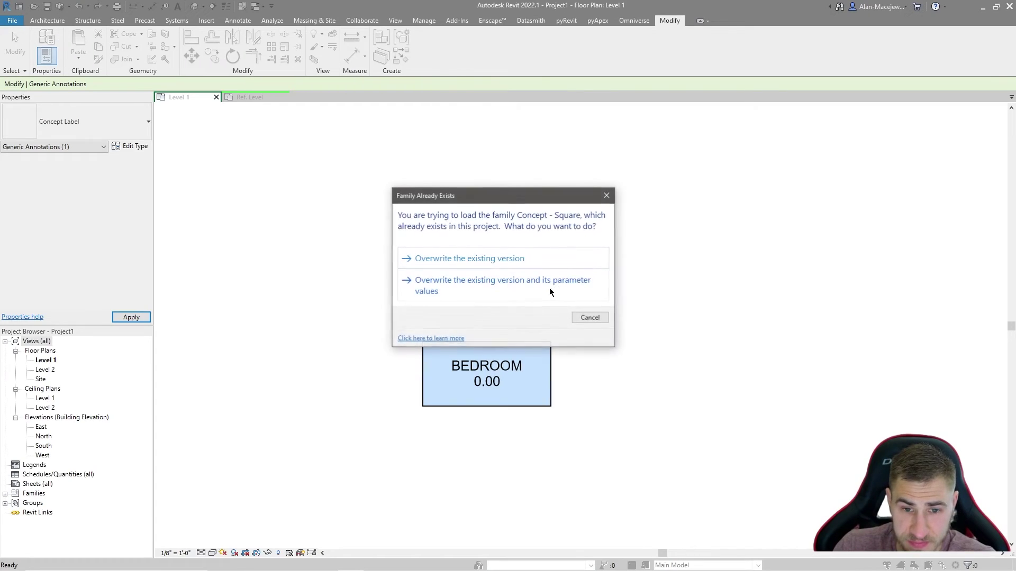
left_click(481, 259)
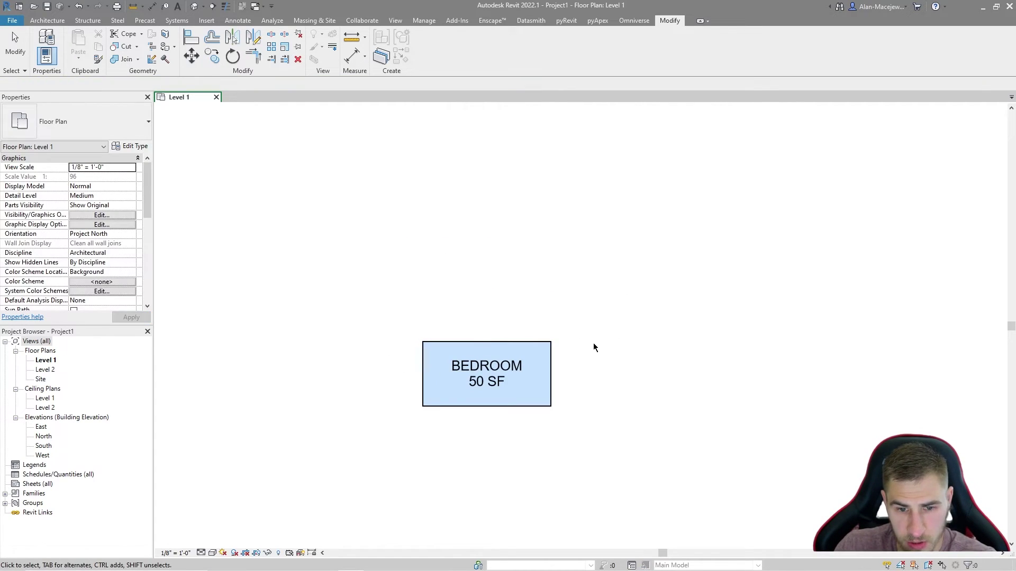
Stretch the placed BEDROOM square with its shape handles to about 18'-5" long by 11'-10" wide.
left_click(519, 390)
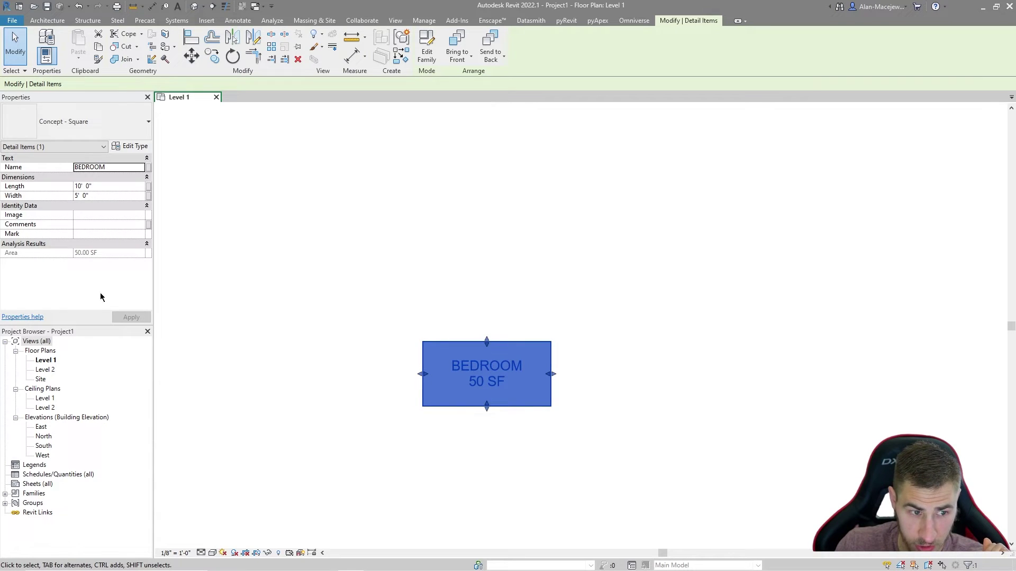
left_click_drag(487, 341, 650, 289)
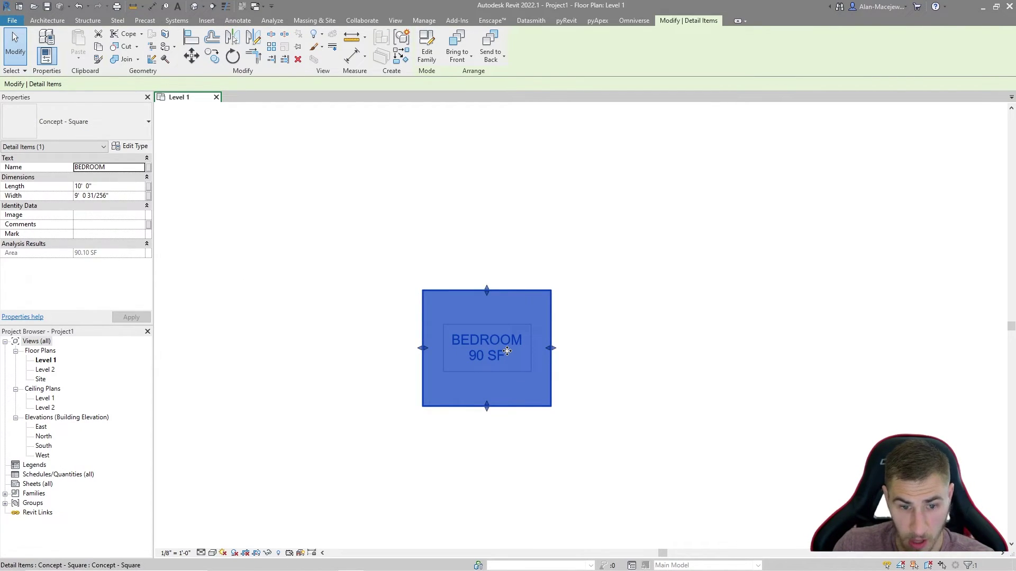
left_click(577, 352)
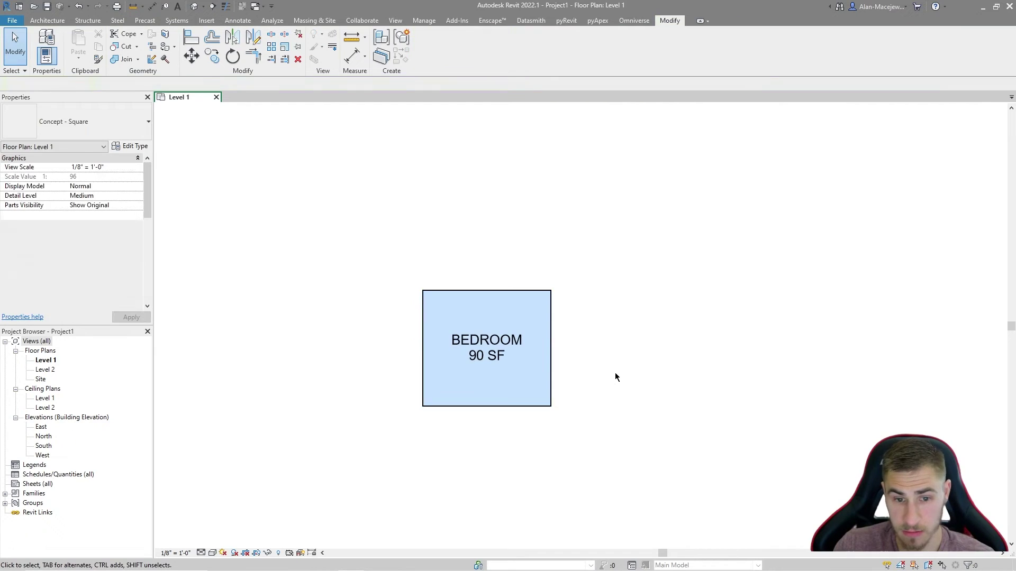
left_click(530, 379)
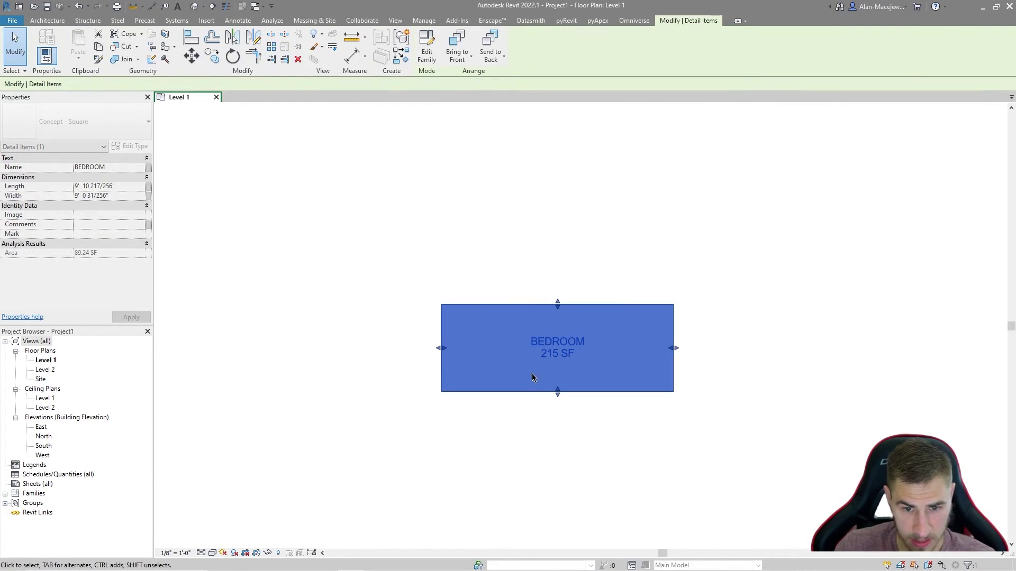
left_click_drag(558, 302, 669, 217)
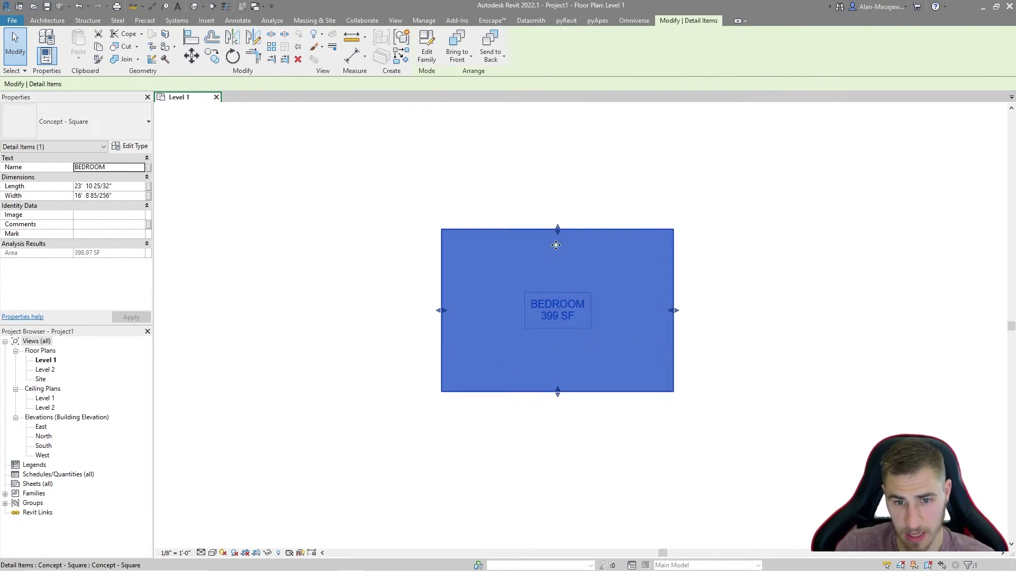
left_click_drag(556, 235, 555, 280)
left_click_drag(675, 335, 641, 339)
middle_click_drag(594, 349, 459, 347)
left_click_drag(508, 332, 486, 335)
middle_click_drag(486, 335, 547, 324)
Copy the BEDROOM square to the upper right of the original and set the copy's Name to LIVING.
left_click_drag(547, 296, 843, 238, "ctrl")
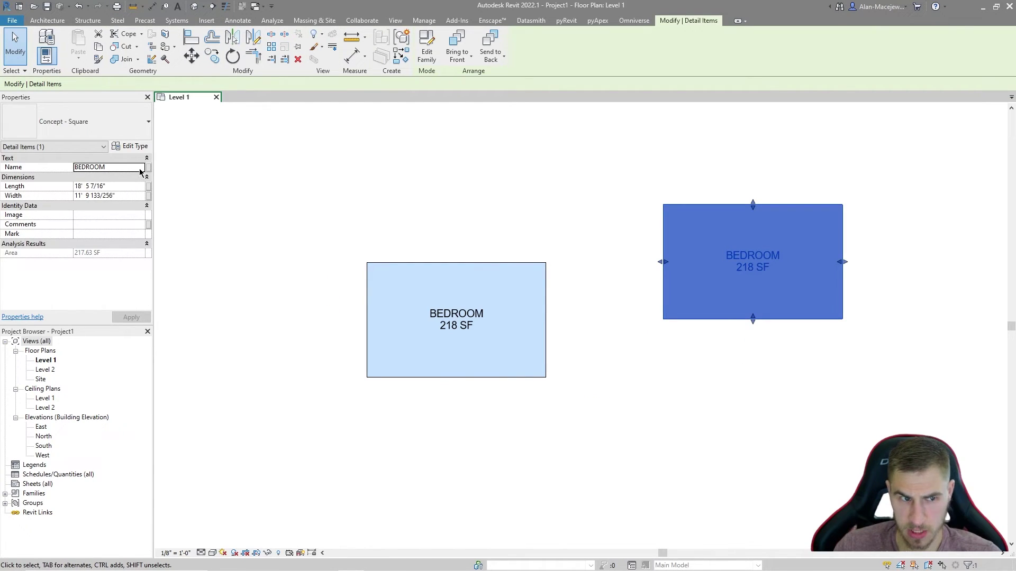
left_click(134, 166)
type("LIVING")
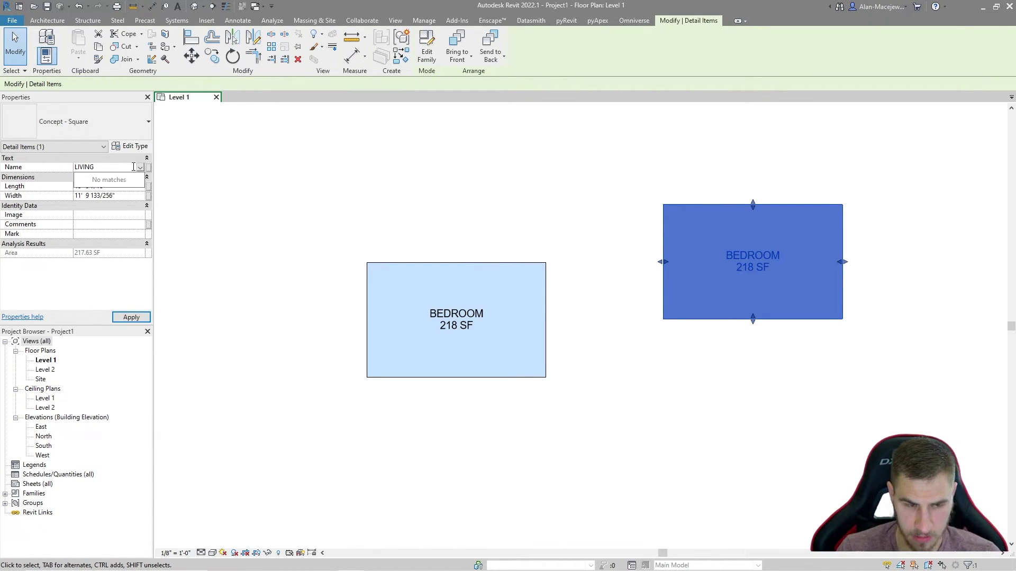
left_click(827, 333)
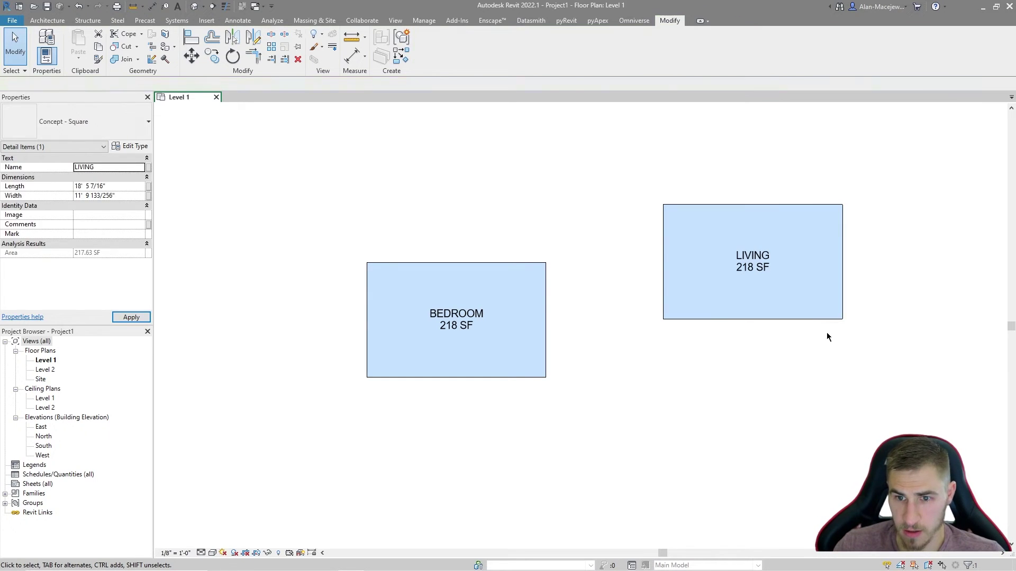
Move the LIVING square closer to BEDROOM and stretch it to about 17'-9" long by 10'-4" wide.
left_click(751, 321)
left_click_drag(762, 323, 764, 304)
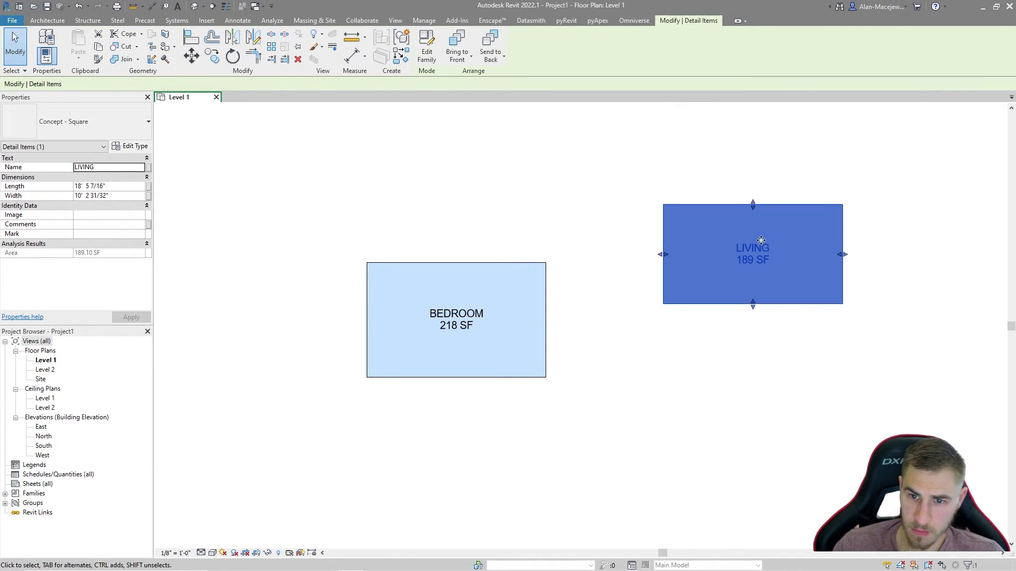
left_click(707, 360)
left_click(662, 278)
left_click_drag(664, 255, 695, 255)
left_click_drag(813, 298, 661, 275)
left_click_drag(728, 234, 752, 234)
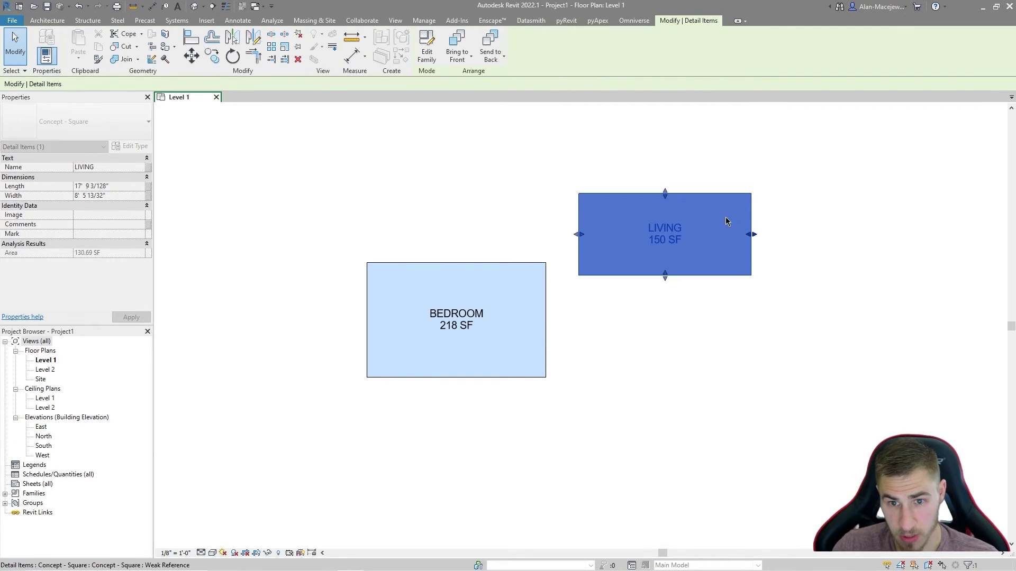
left_click_drag(665, 194, 665, 176)
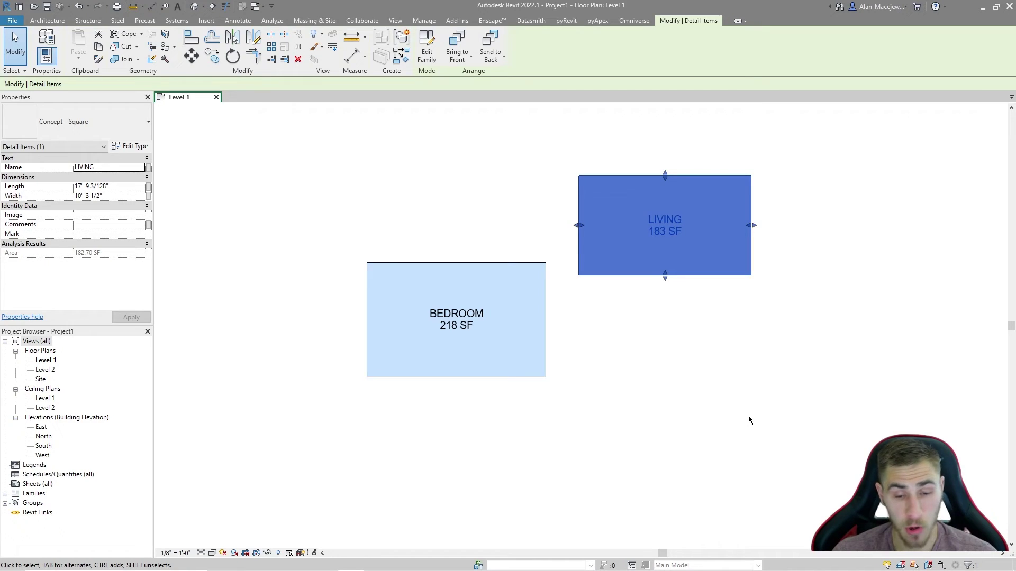
Shorten BEDROOM to a length of about 16'-4" and reduce LIVING to about 15'-8" by 7'-9", keeping it up and right of BEDROOM.
left_click(535, 320)
left_click_drag(549, 320, 526, 320)
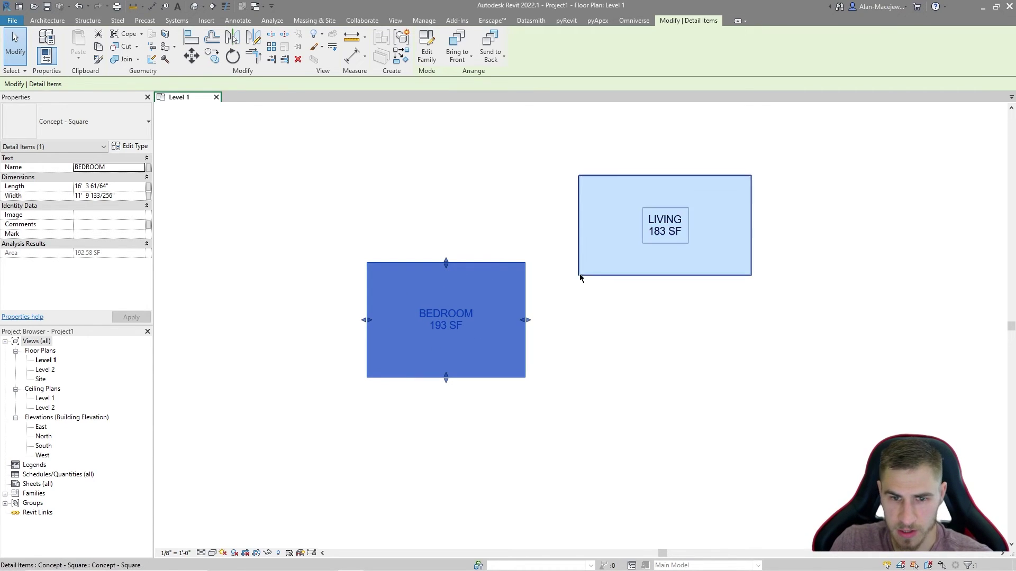
left_click(678, 272)
left_click(666, 276)
left_click_drag(666, 278, 707, 285)
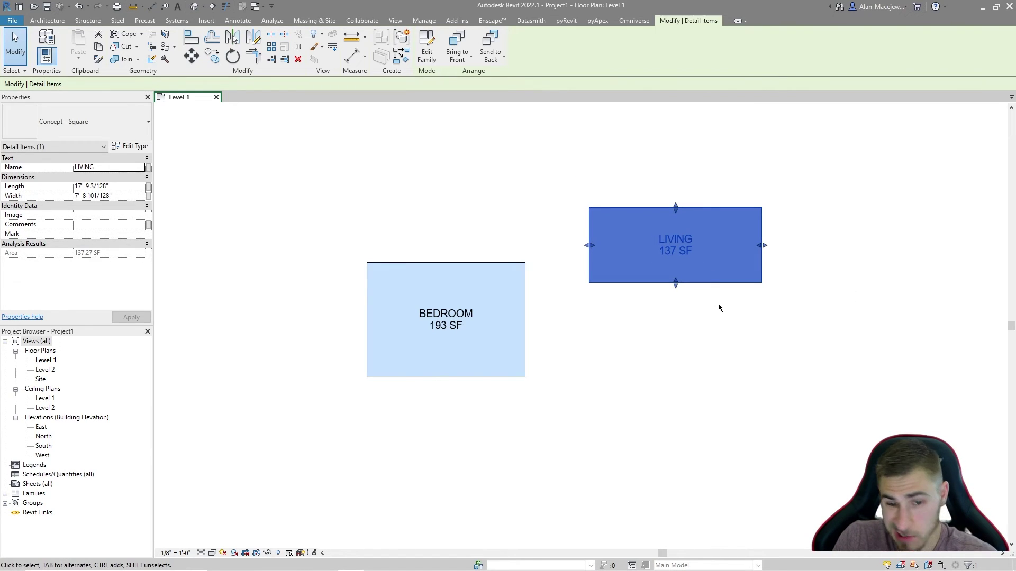
left_click_drag(737, 283, 719, 268)
left_click_drag(744, 232, 725, 232)
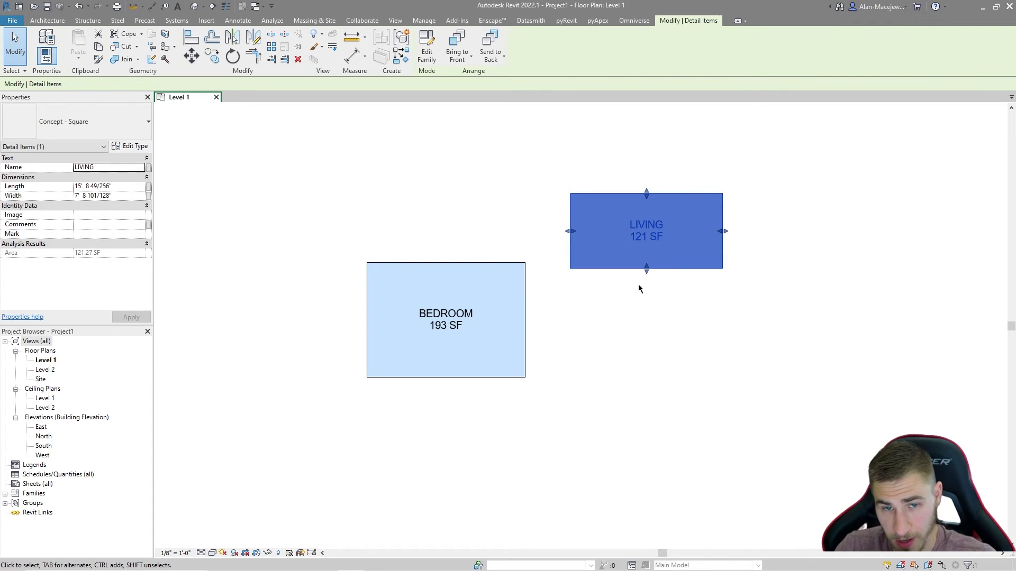
Move the BEDROOM square around the plan and place it slightly to the right of its starting spot, below and left of LIVING.
left_click(524, 273)
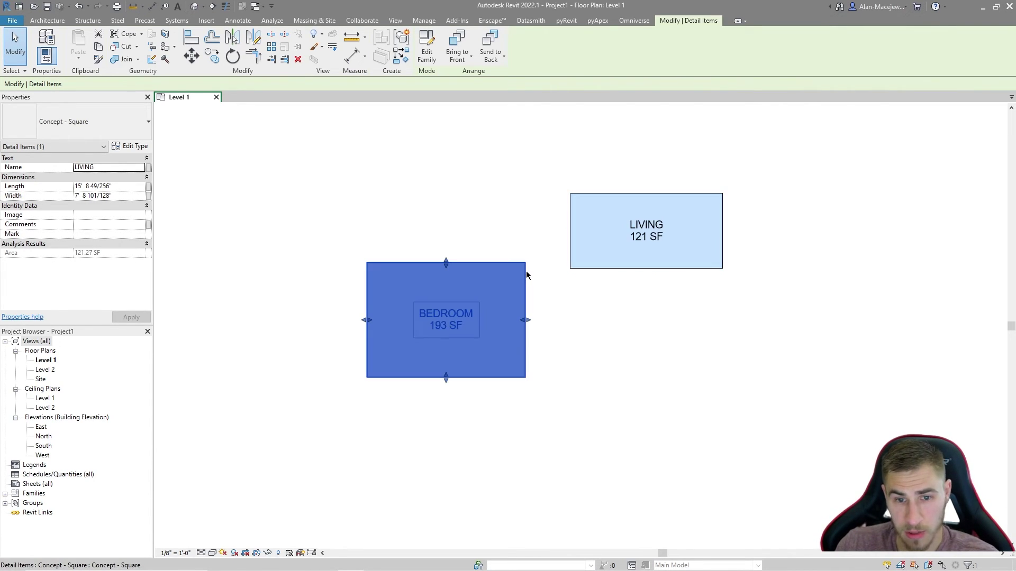
left_click(442, 210)
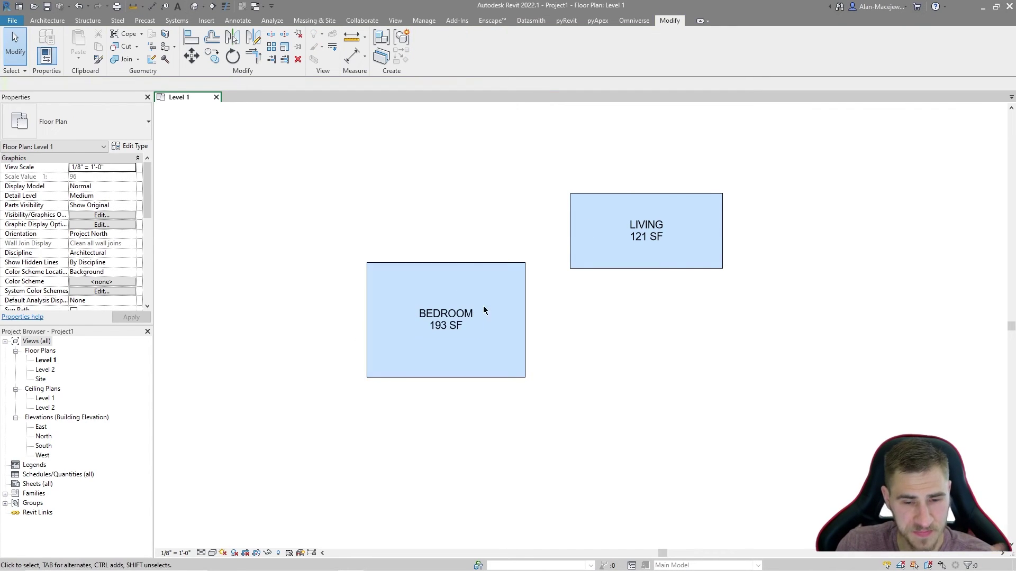
left_click(467, 264)
left_click_drag(467, 263, 424, 265)
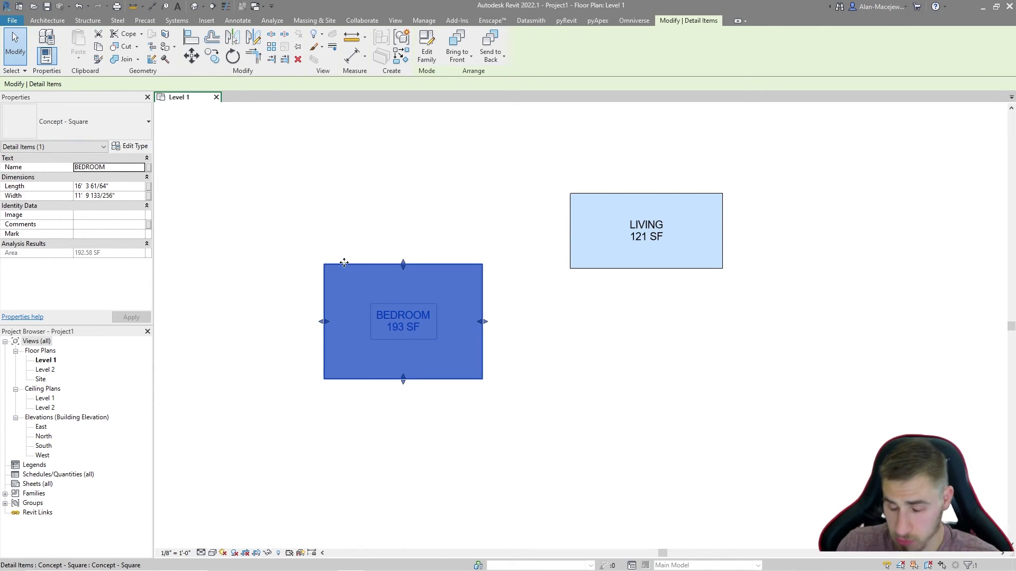
left_click_drag(480, 278, 538, 274)
Shorten the LIVING square to a length of about 14'-3".
left_click(634, 268)
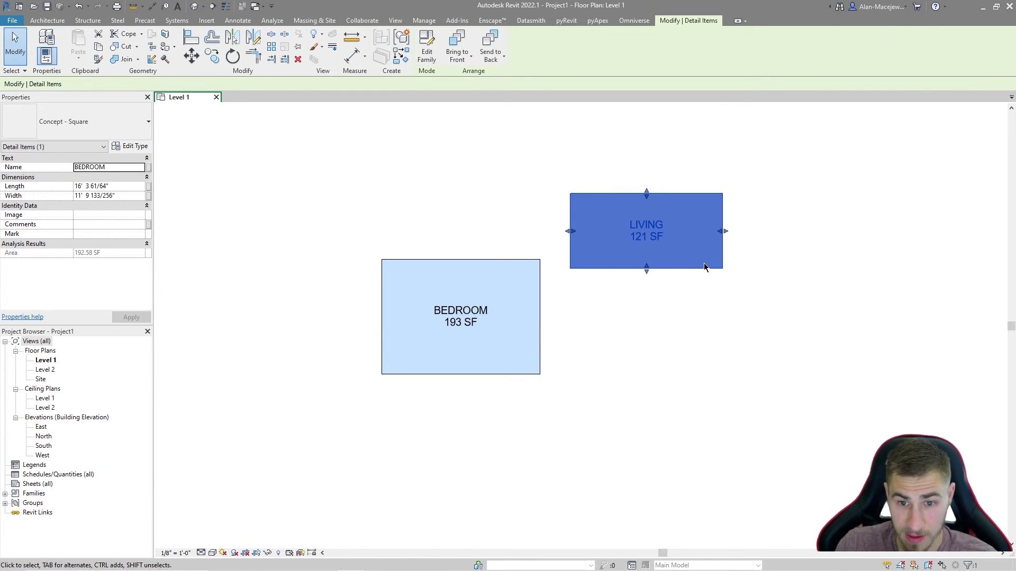
left_click_drag(724, 231, 709, 234)
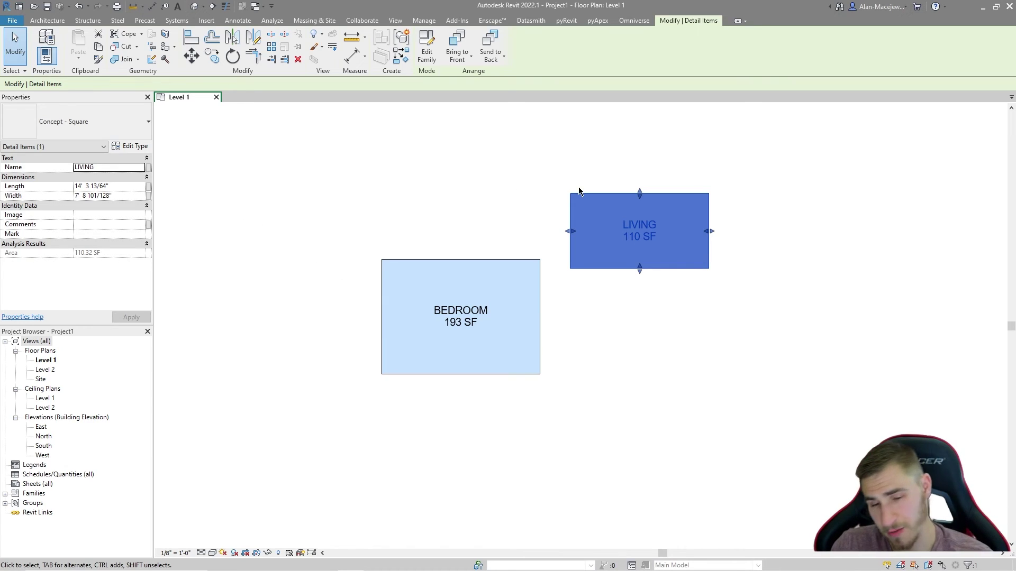
left_click(658, 359)
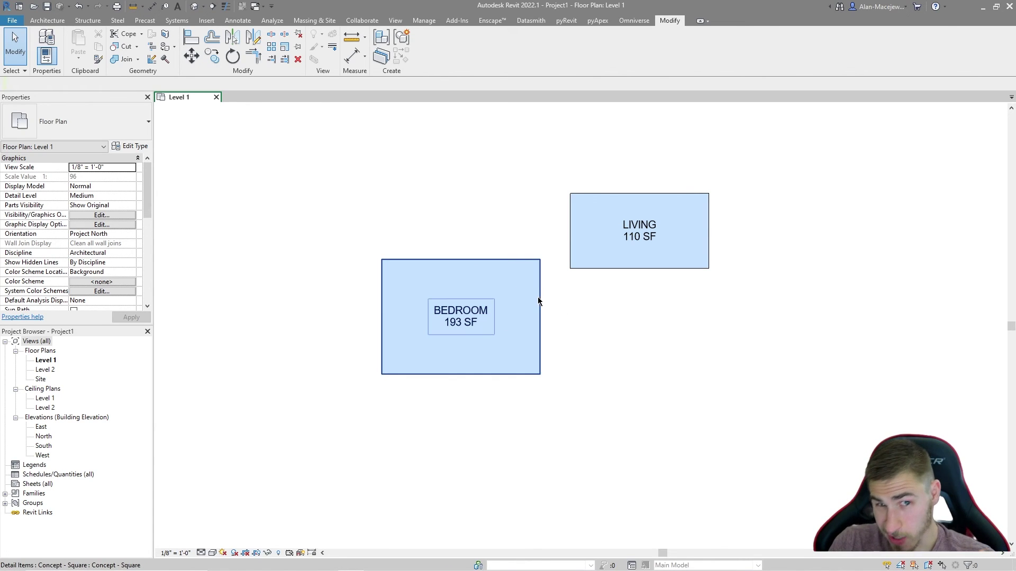
Shift the BEDROOM square slightly down and left, and nudge the LIVING square slightly left.
left_click_drag(544, 346, 532, 357)
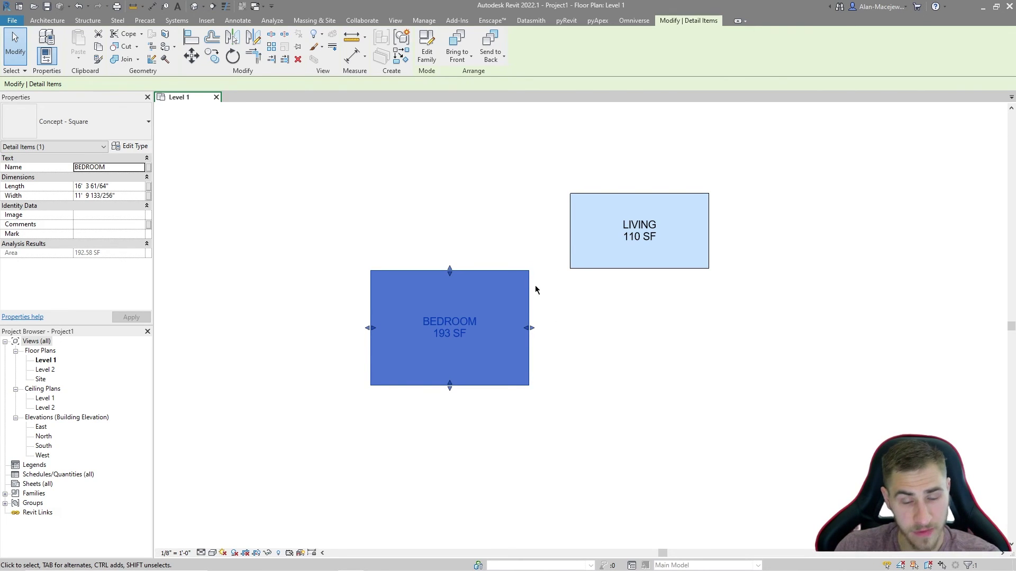
left_click(576, 264)
left_click_drag(566, 259, 560, 260)
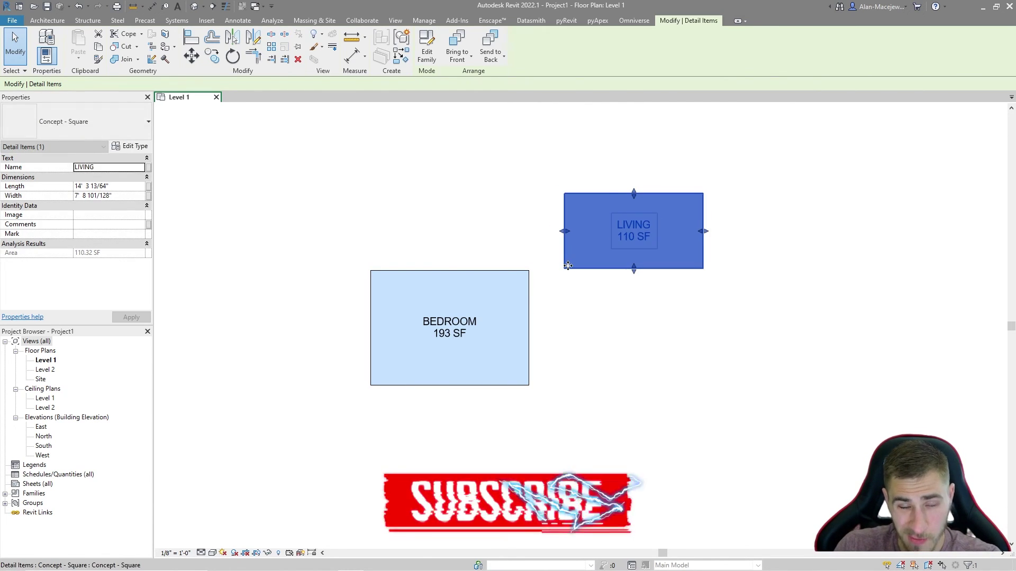
left_click(659, 312)
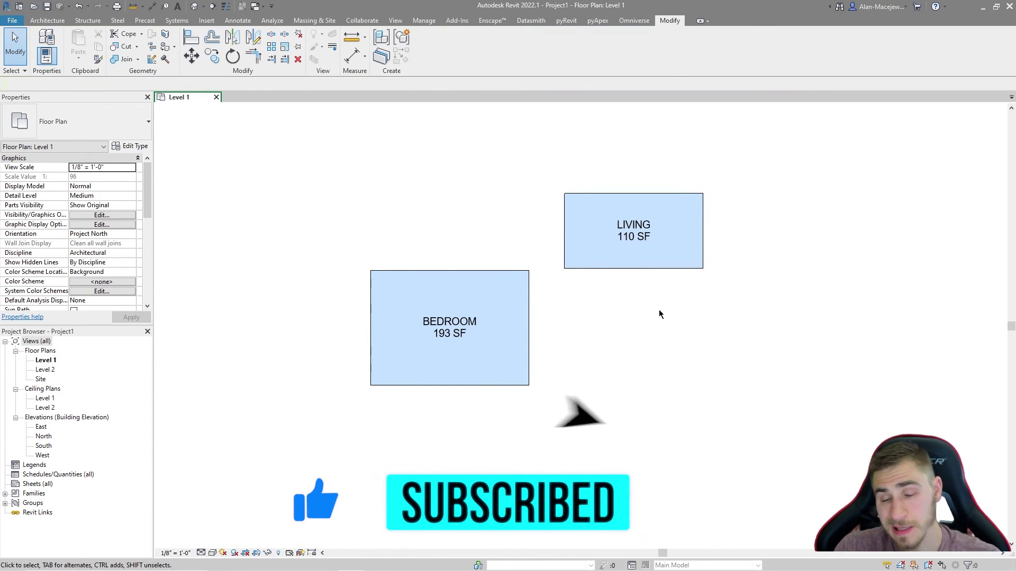